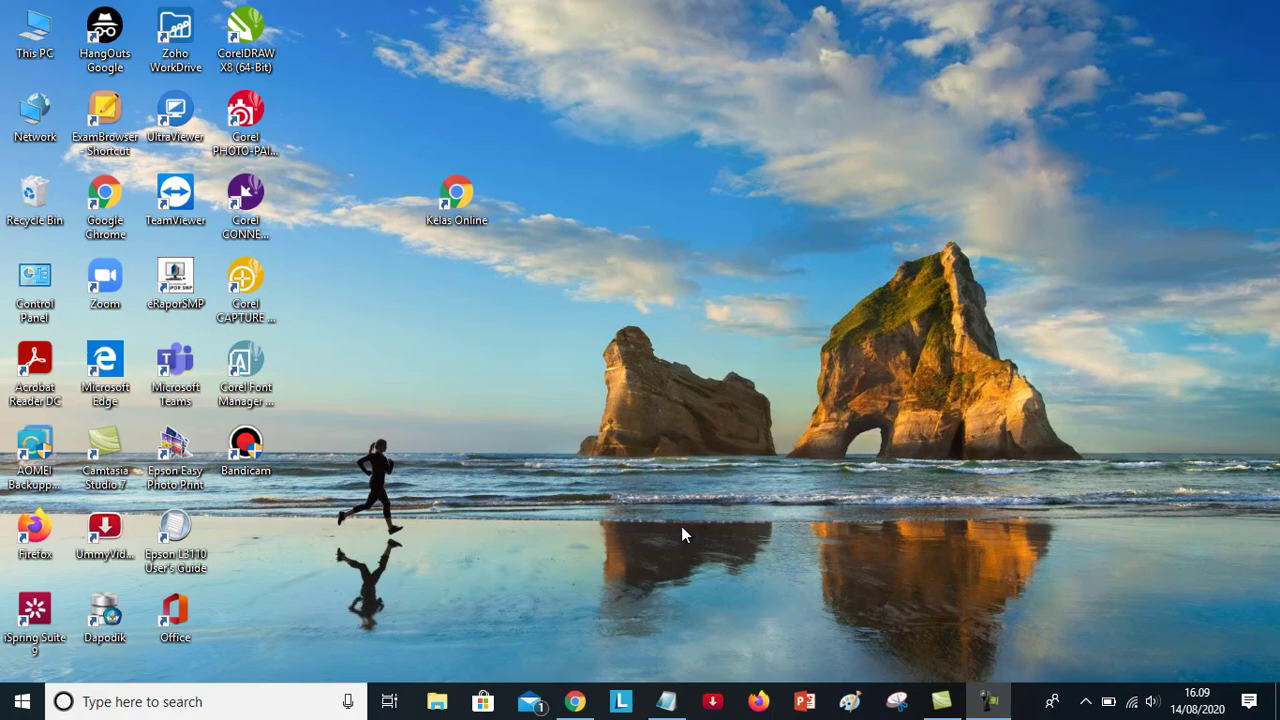
- Open the Kelas Extra class in Google Classroom and start a new assignment (Tugas) in its classwork
left_click(575, 701)
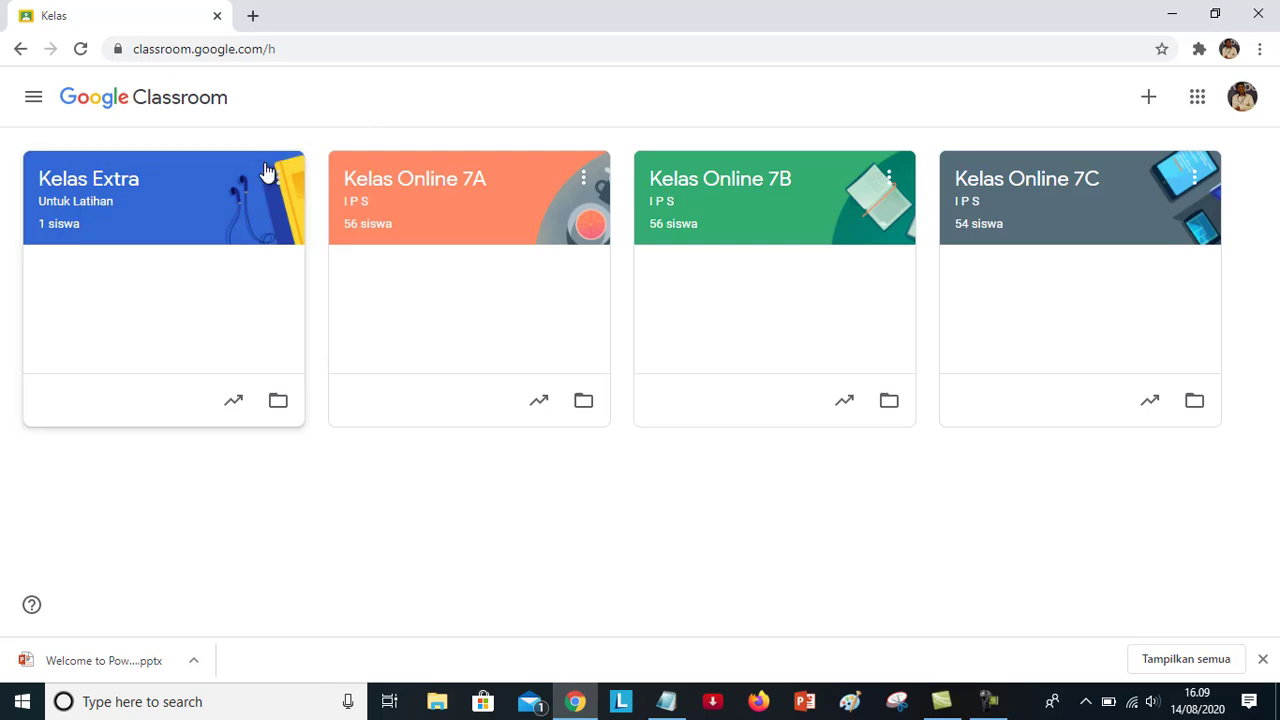
left_click(228, 213)
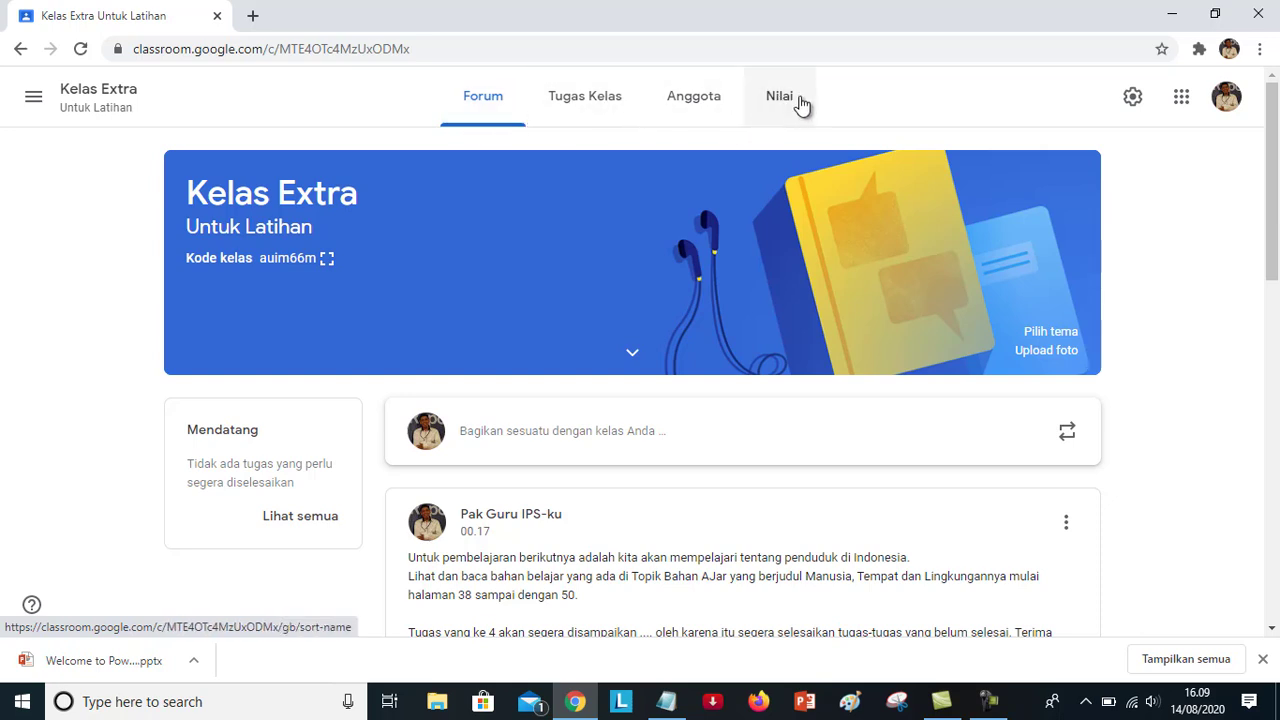
left_click(580, 100)
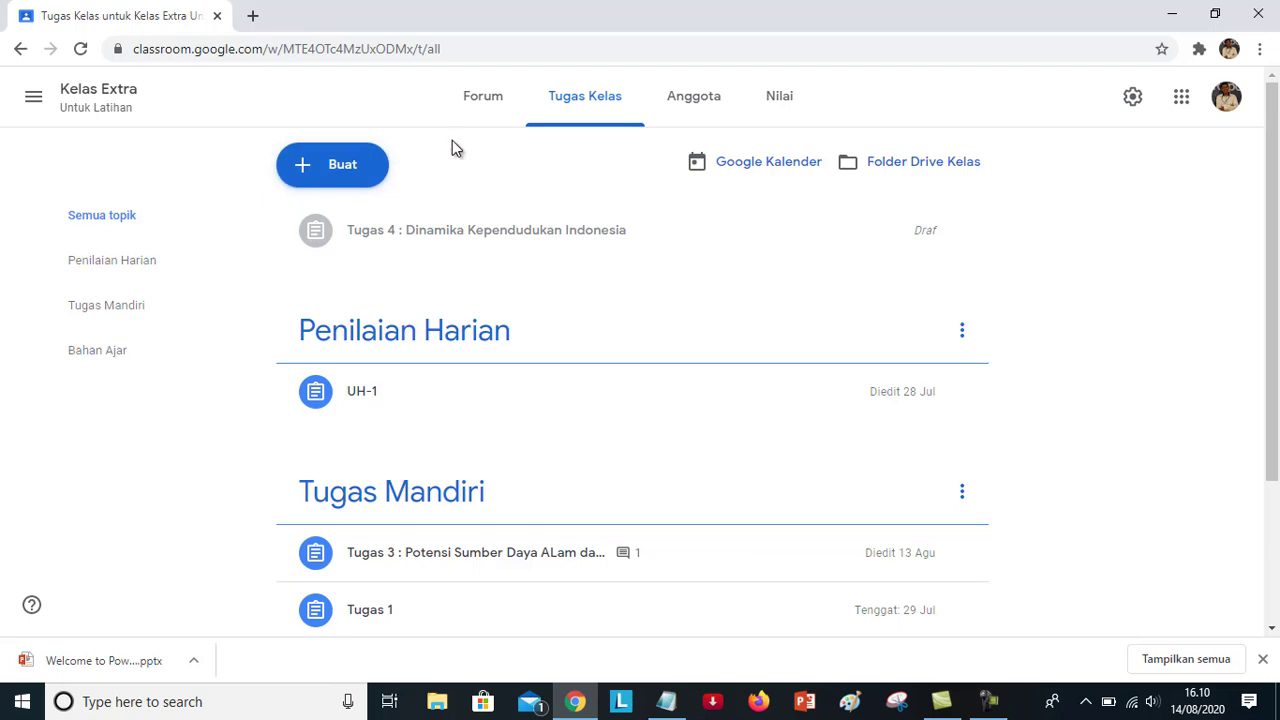
left_click(316, 173)
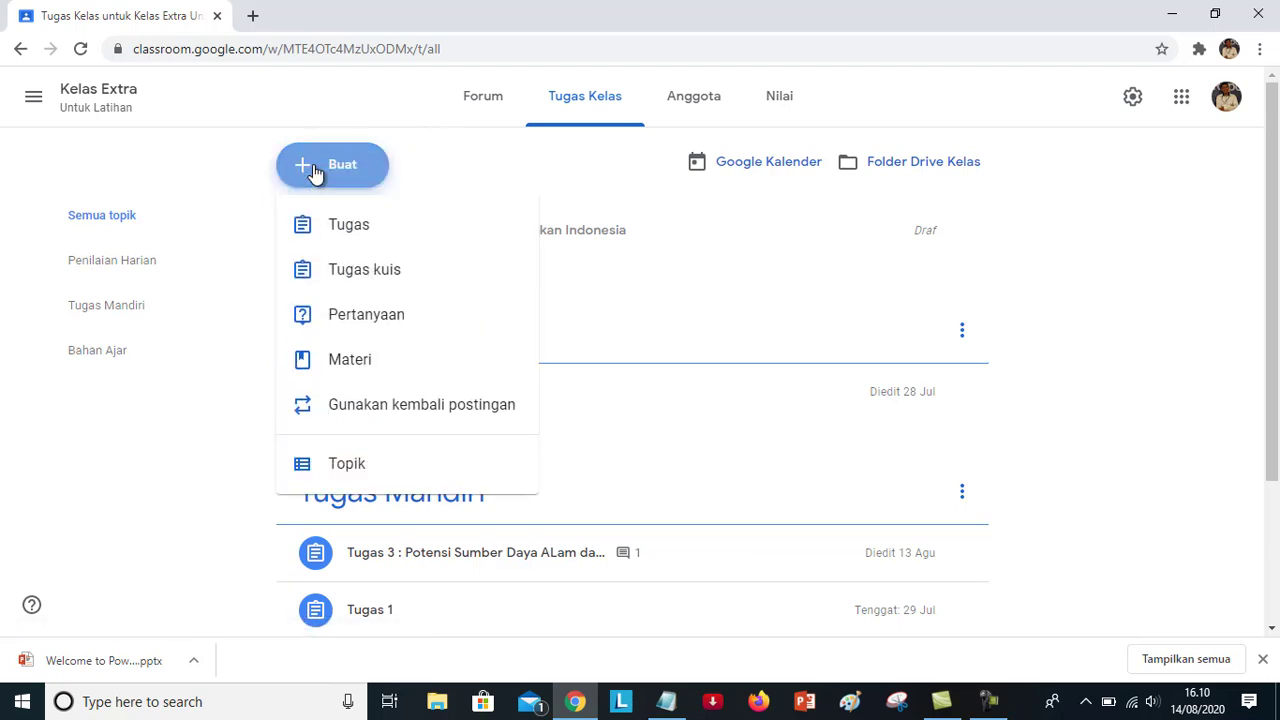
left_click(360, 230)
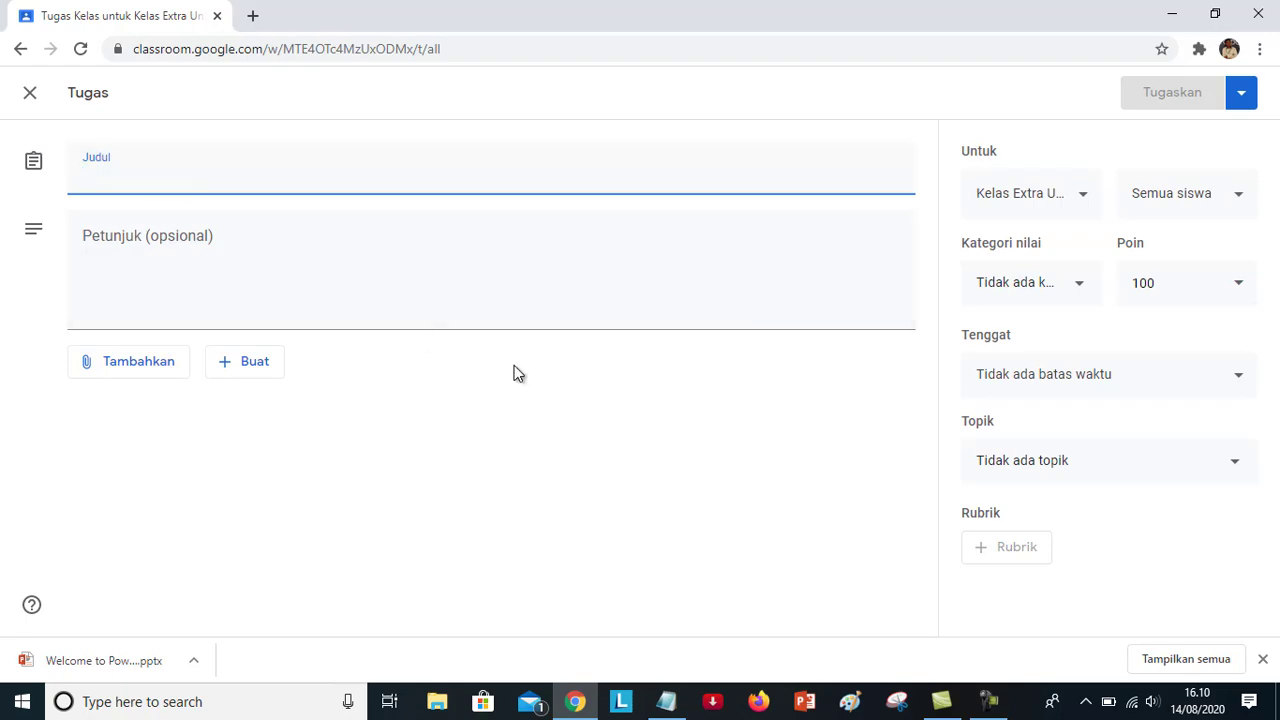
- Copy "Tugas 2: Peta dan Letak Indonesia" from the Notepad notes and paste it as the assignment's title
left_click(671, 714)
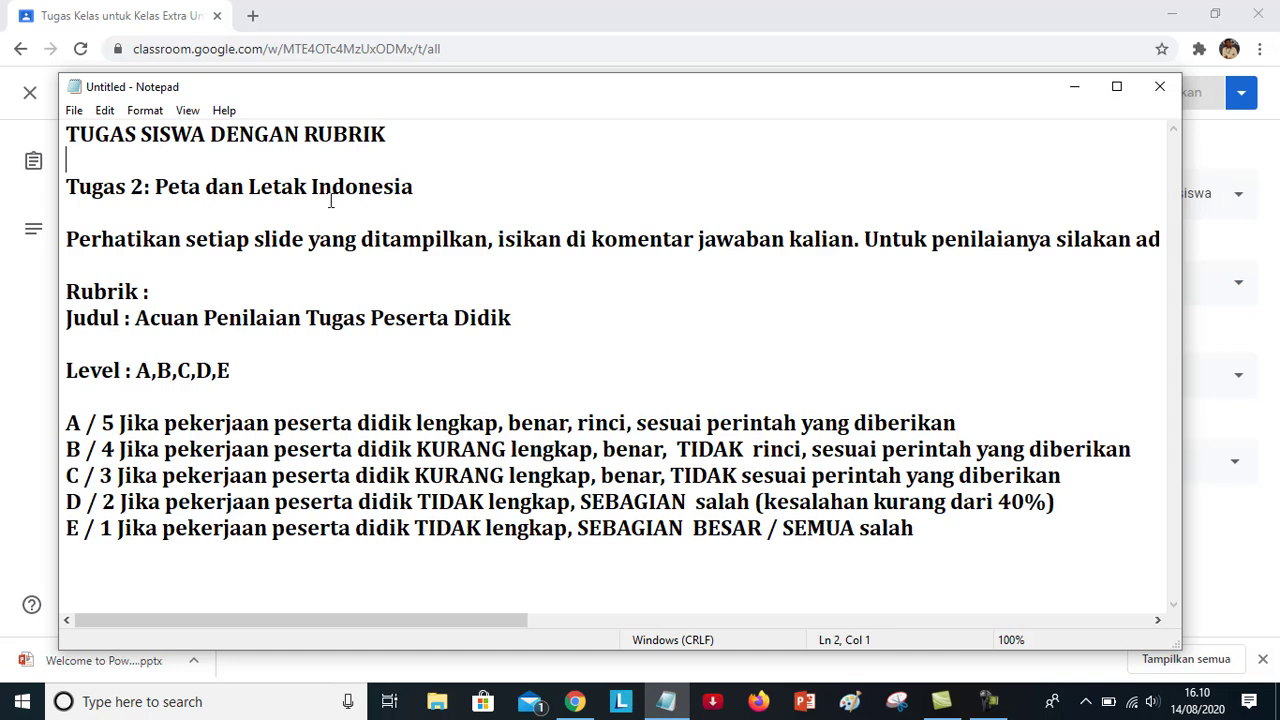
left_click_drag(66, 190, 417, 195)
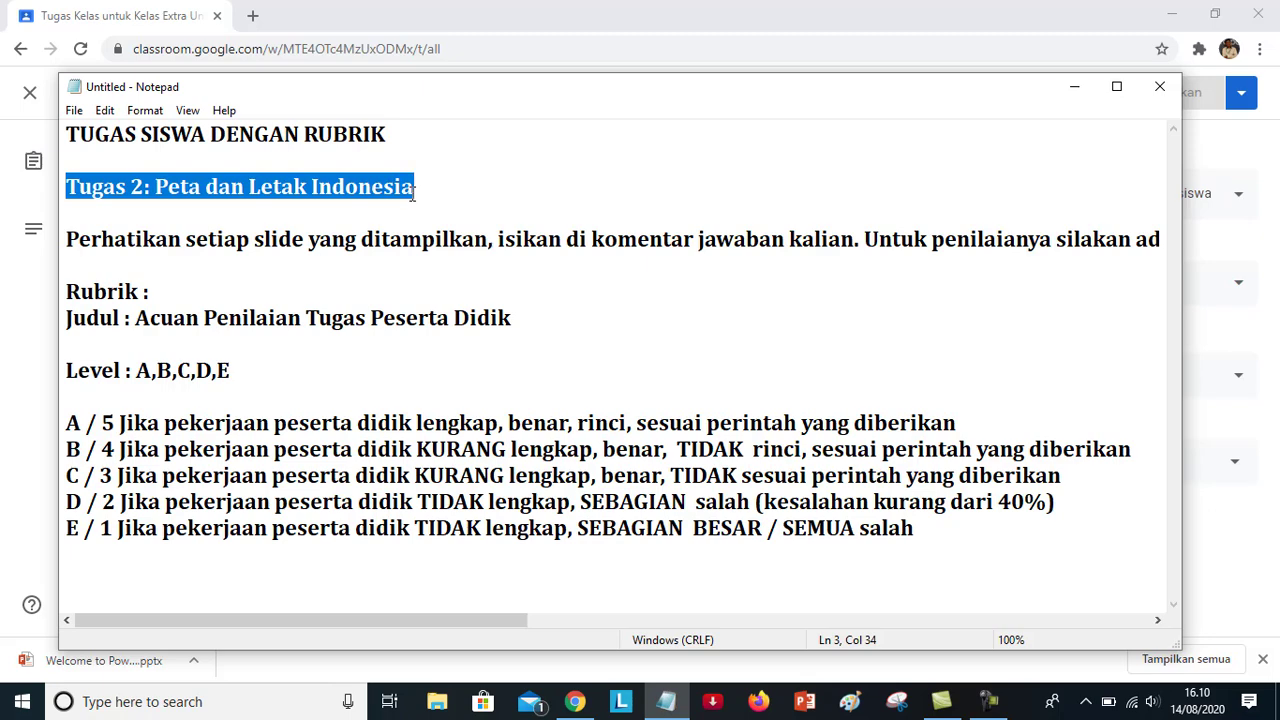
right_click(344, 193)
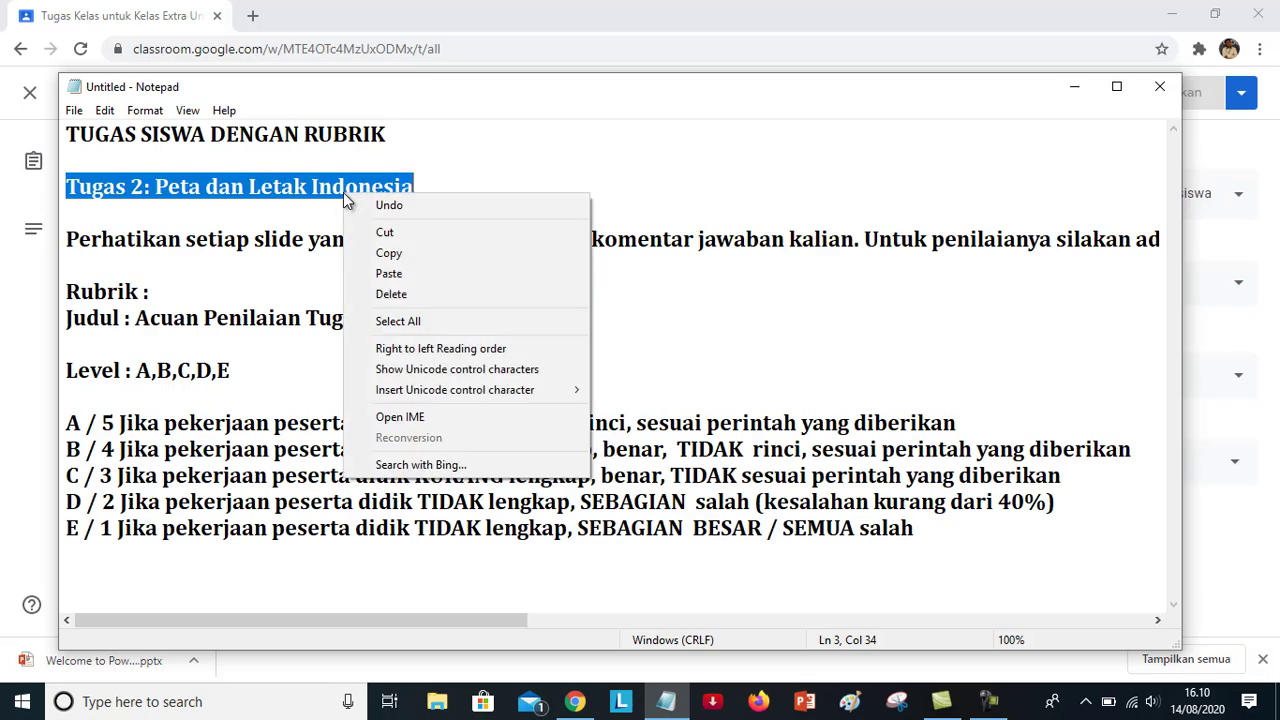
left_click(381, 254)
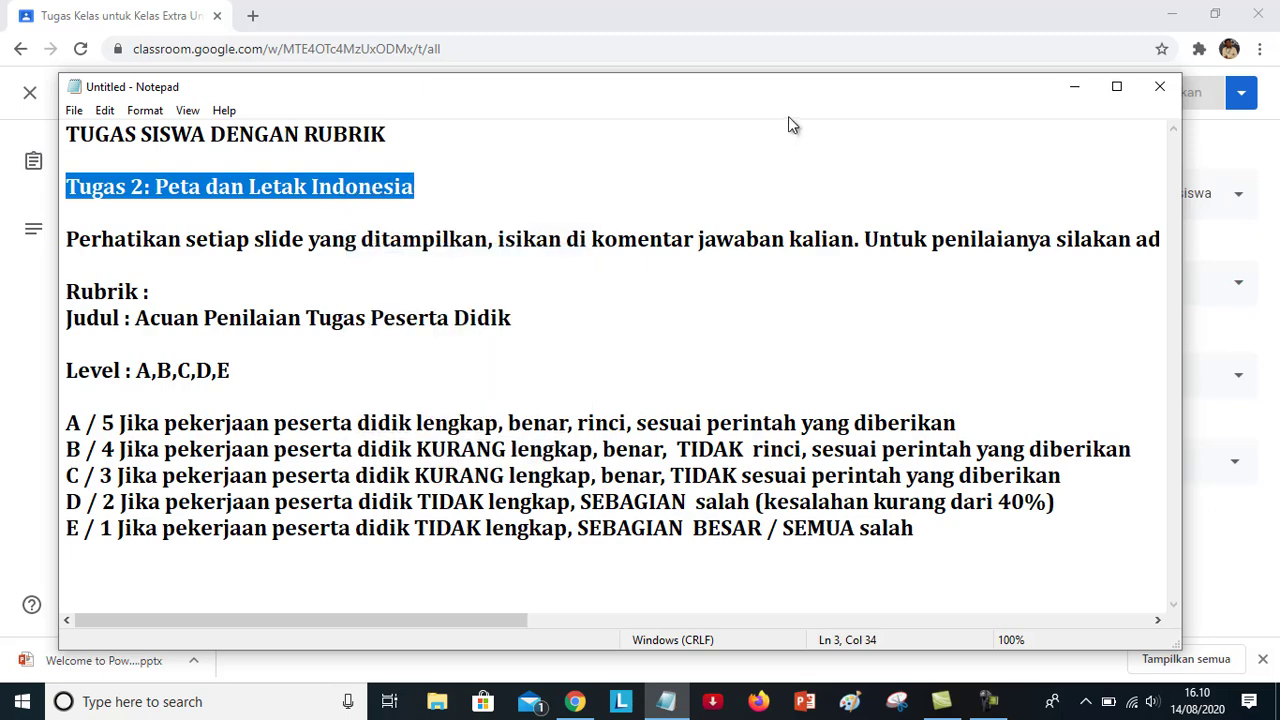
left_click(1070, 90)
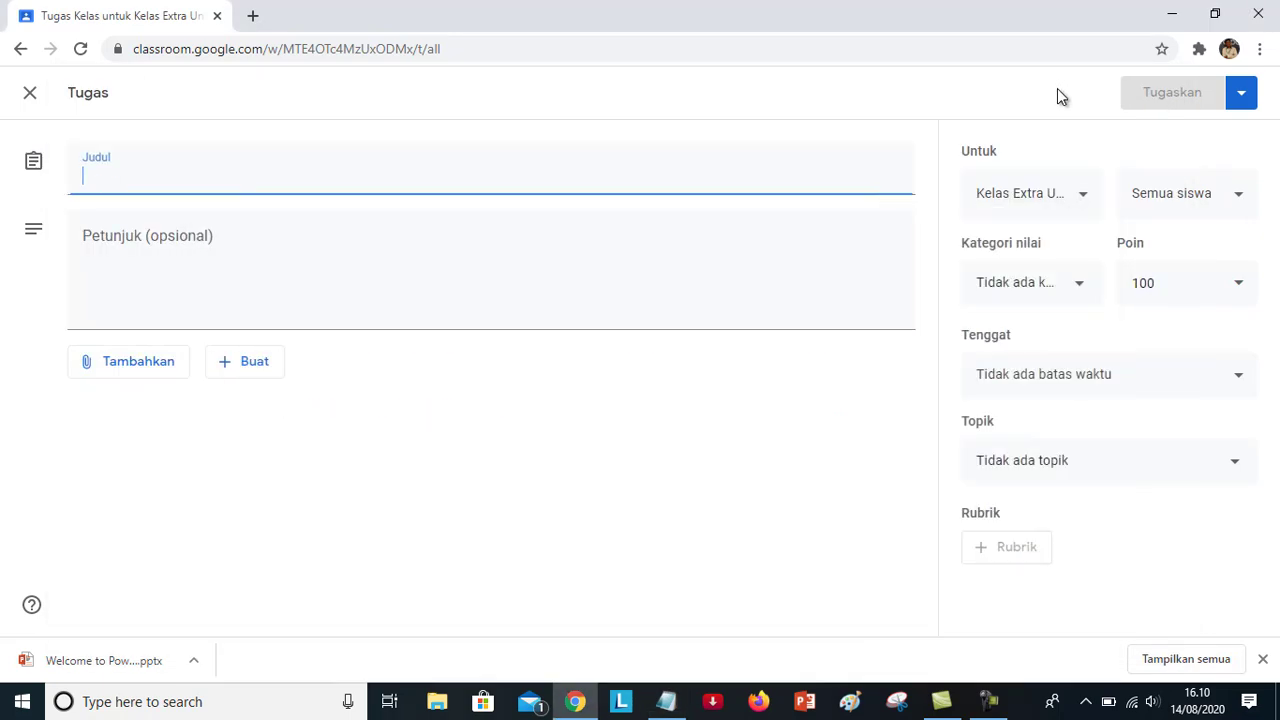
right_click(84, 182)
left_click(121, 325)
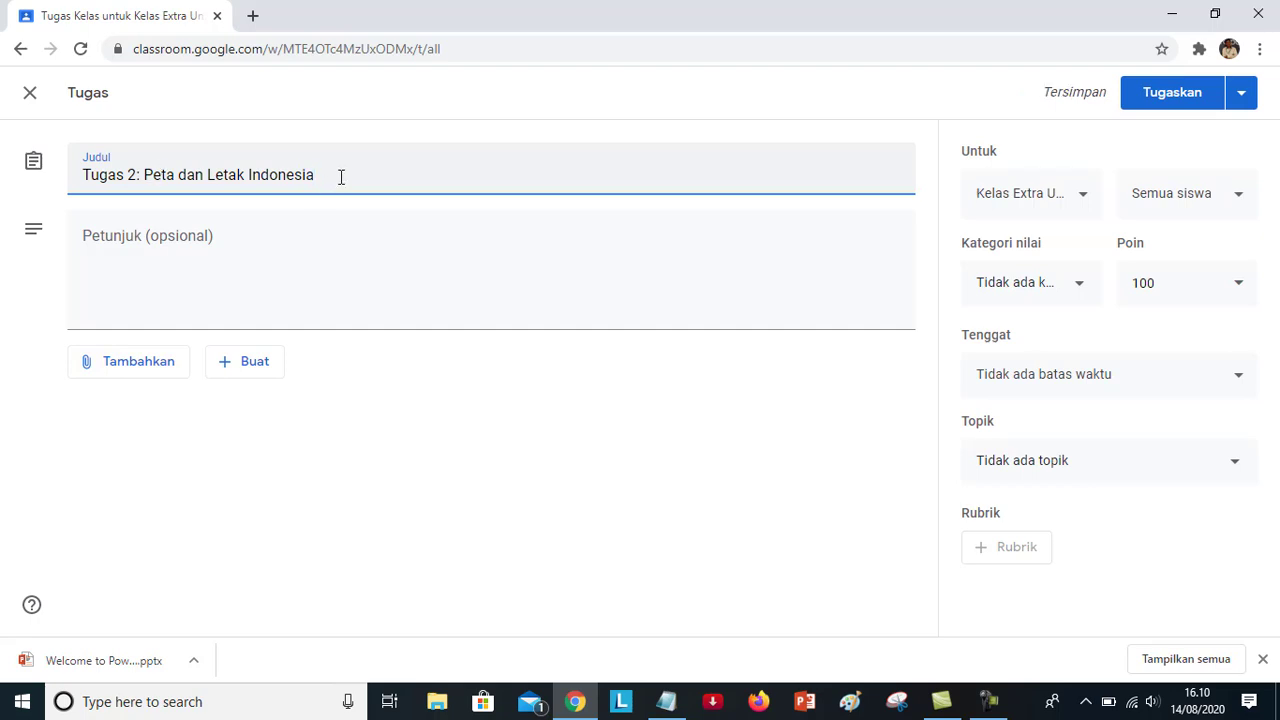
- Copy the whole instruction line starting "Perhatikan setiap slide yang ditampilkan" from Notepad into the assignment's instructions
left_click(182, 281)
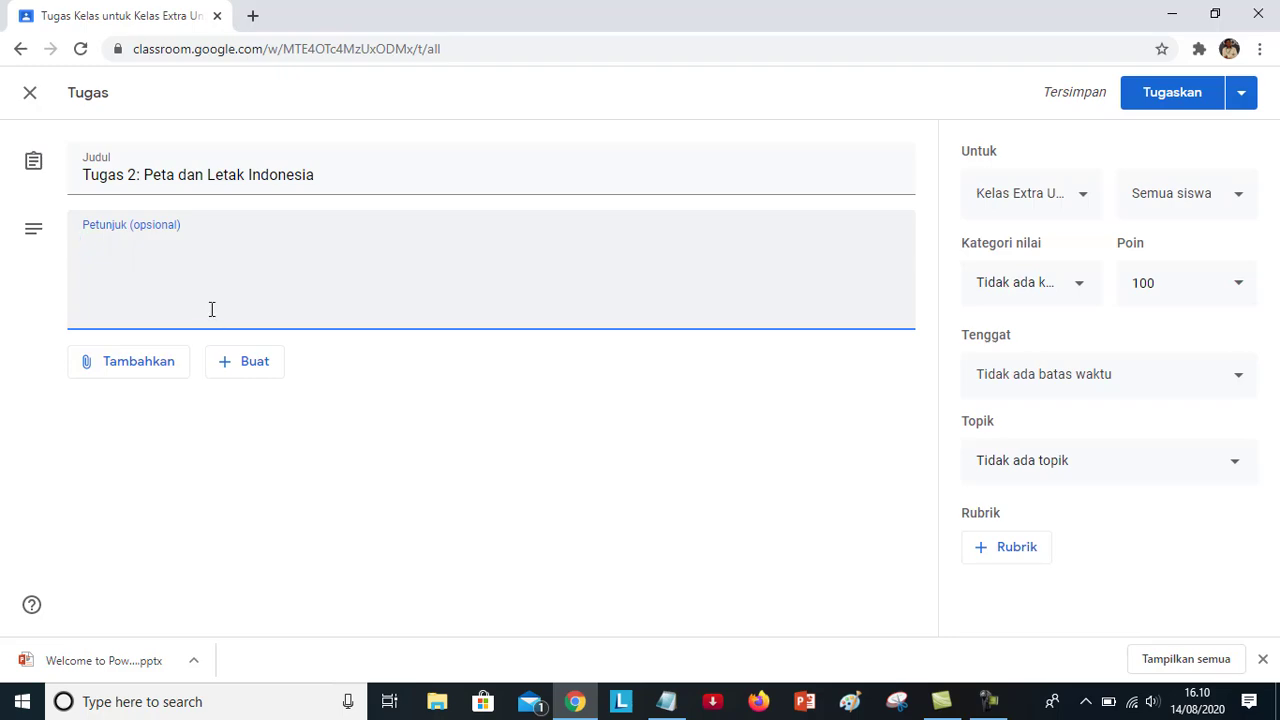
left_click(682, 711)
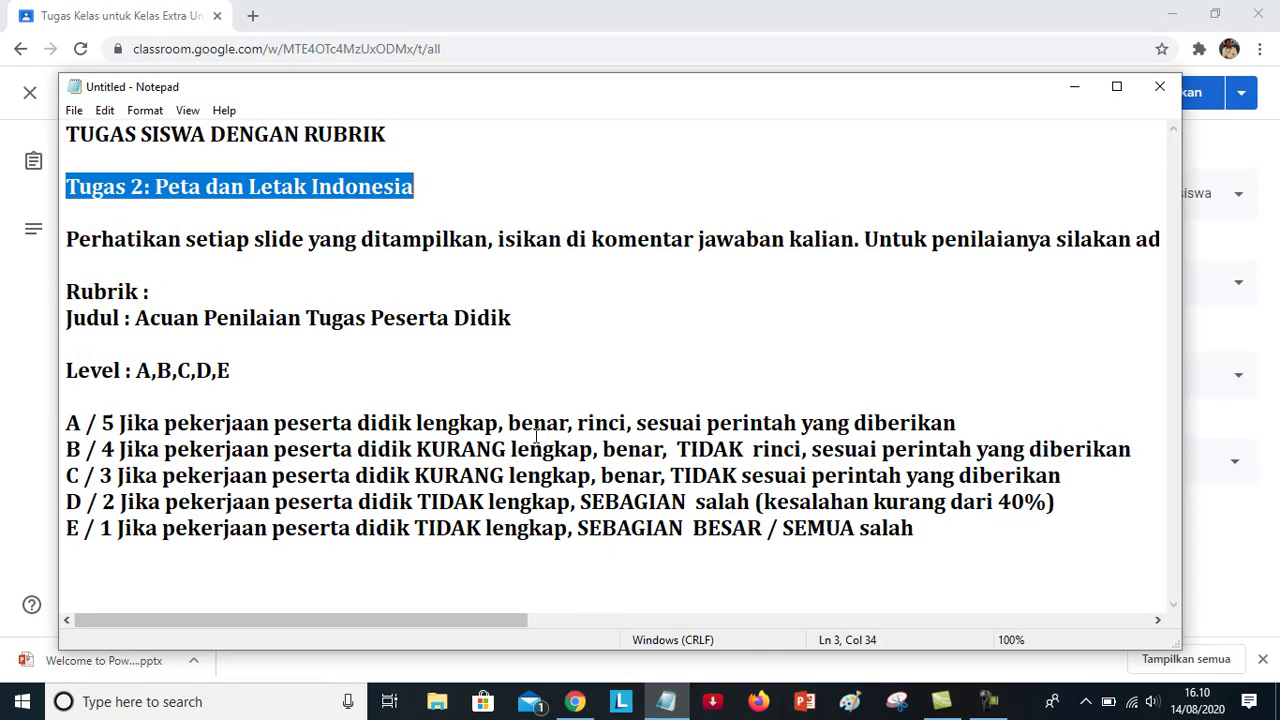
left_click(75, 242)
left_click(70, 244)
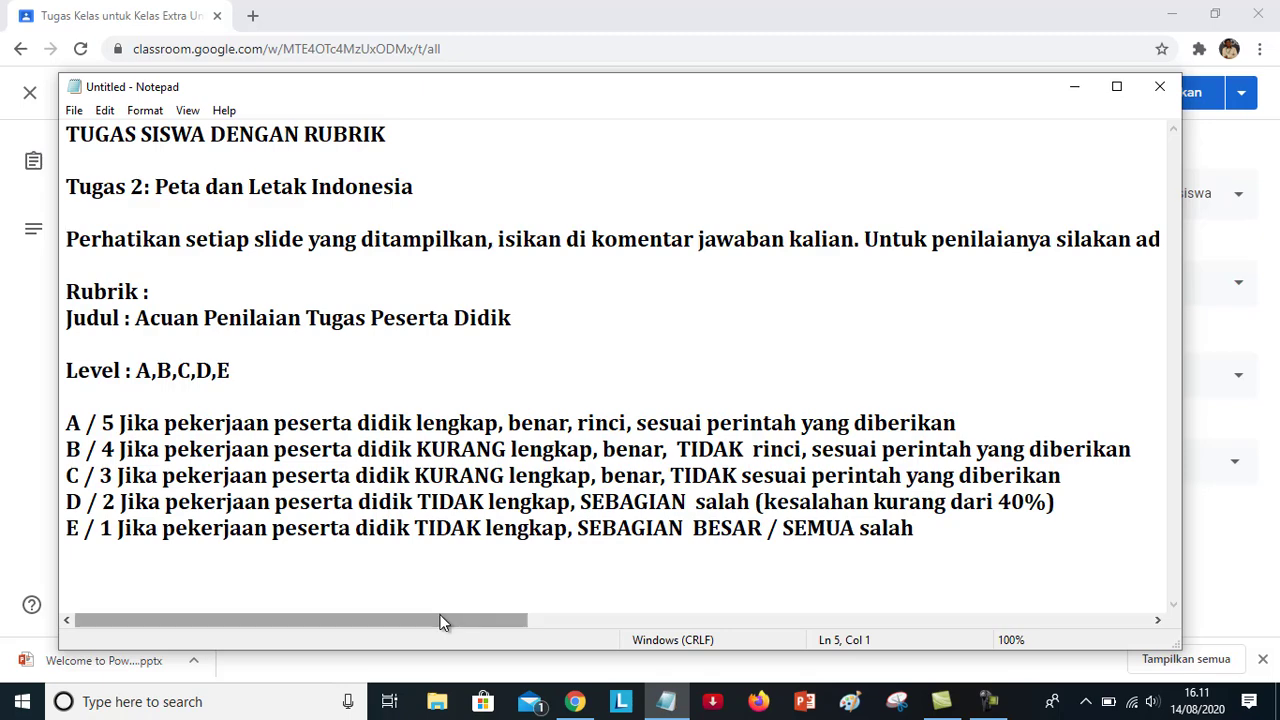
left_click_drag(443, 620, 1192, 598)
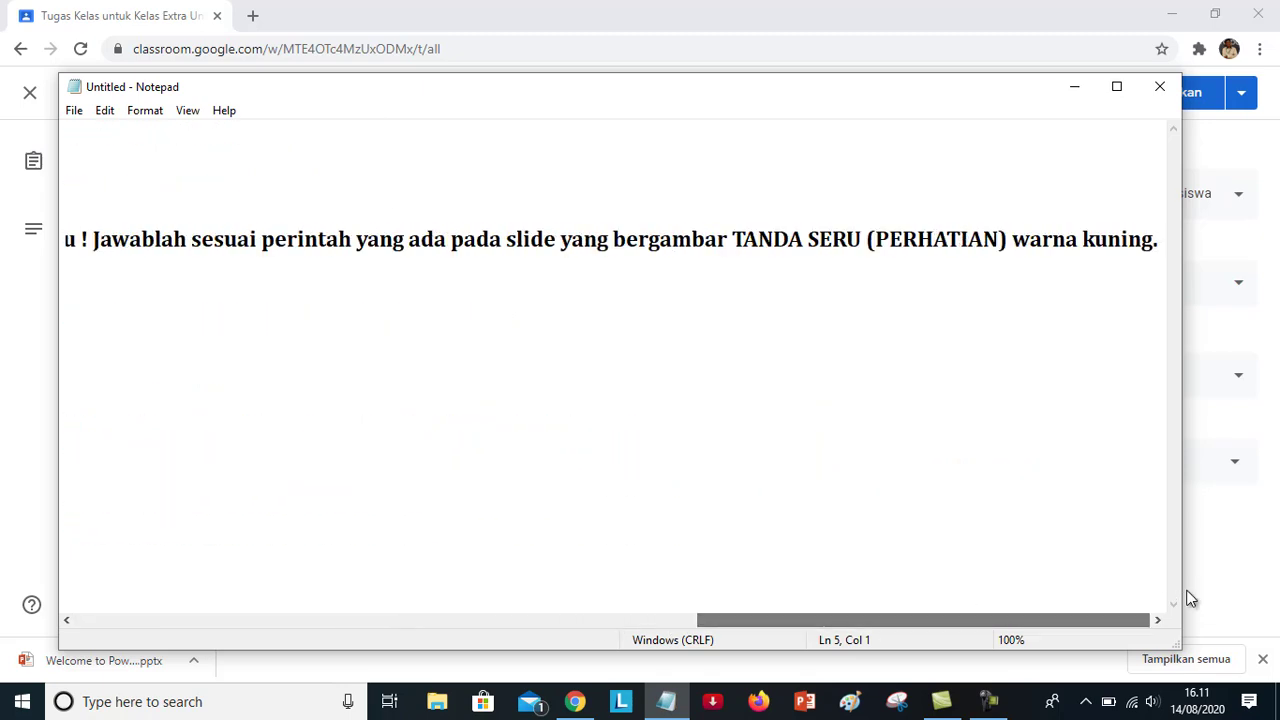
left_click(1157, 241, "shift")
right_click(1128, 254)
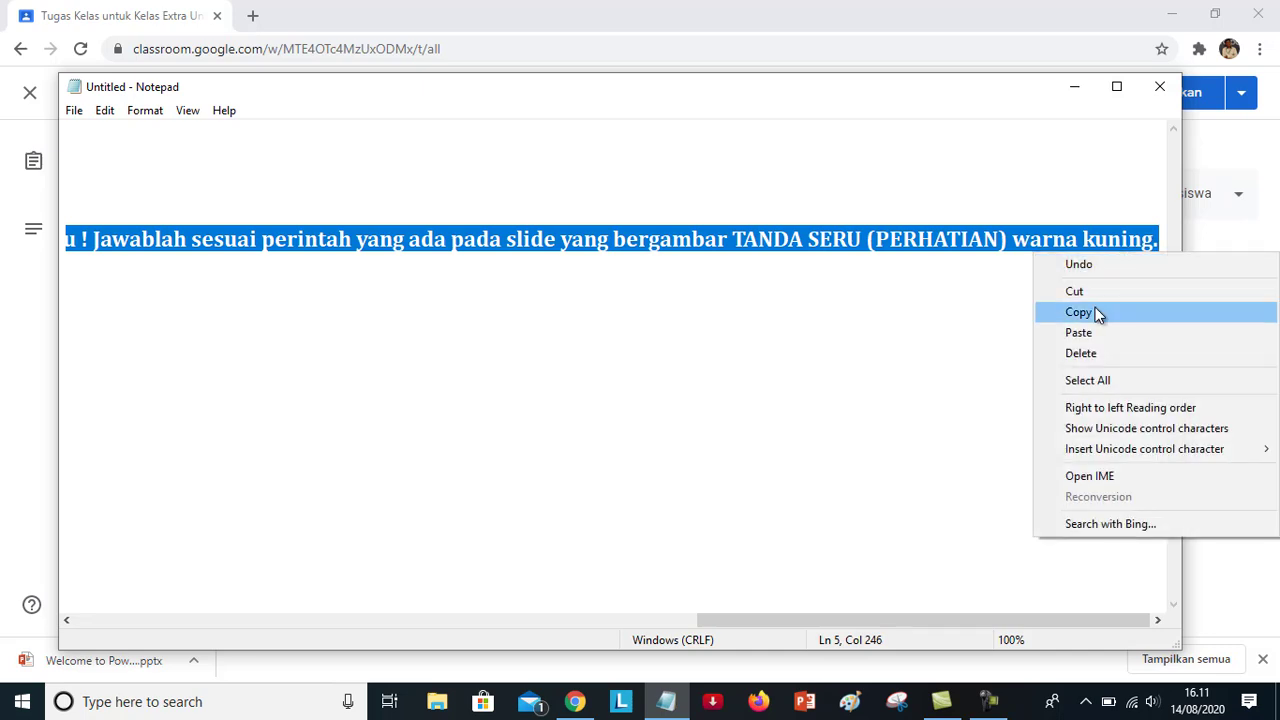
left_click(1097, 312)
left_click(586, 706)
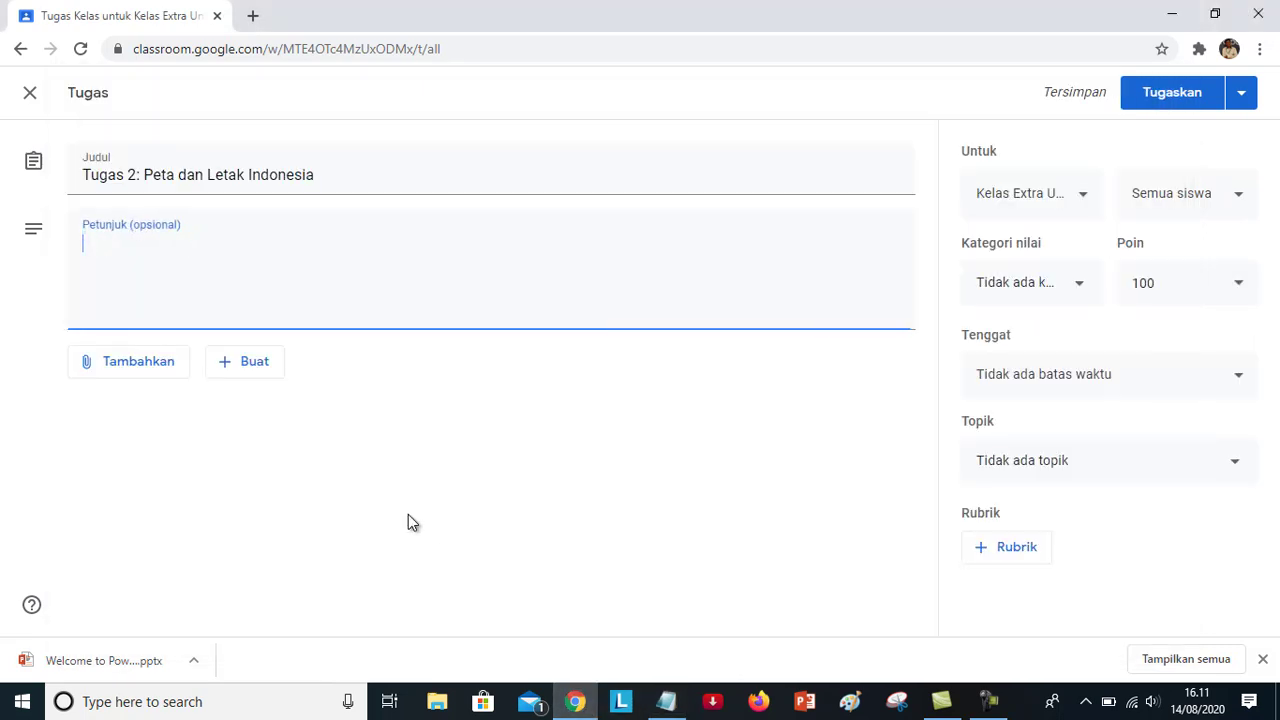
right_click(110, 238)
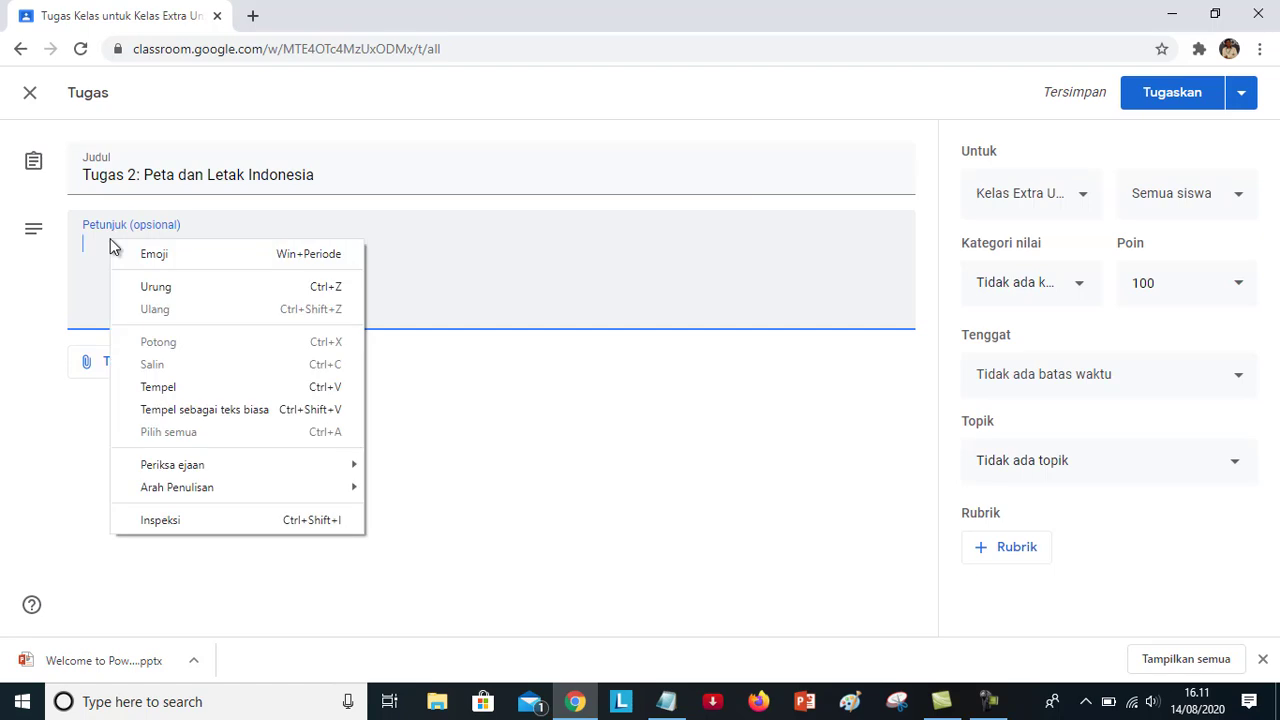
left_click(159, 389)
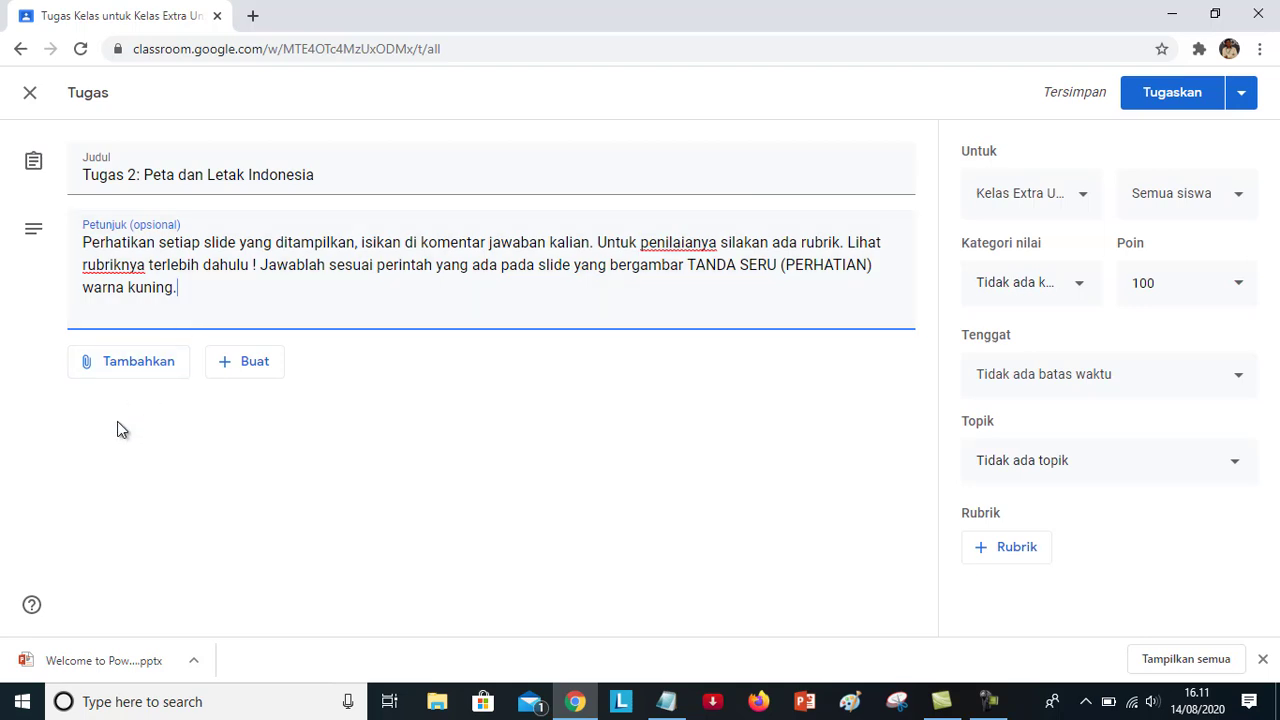
- Upload the presentation "Welcome to PowerPoint -_ RPP-02" from the Documents folder and attach it to the assignment
left_click(139, 372)
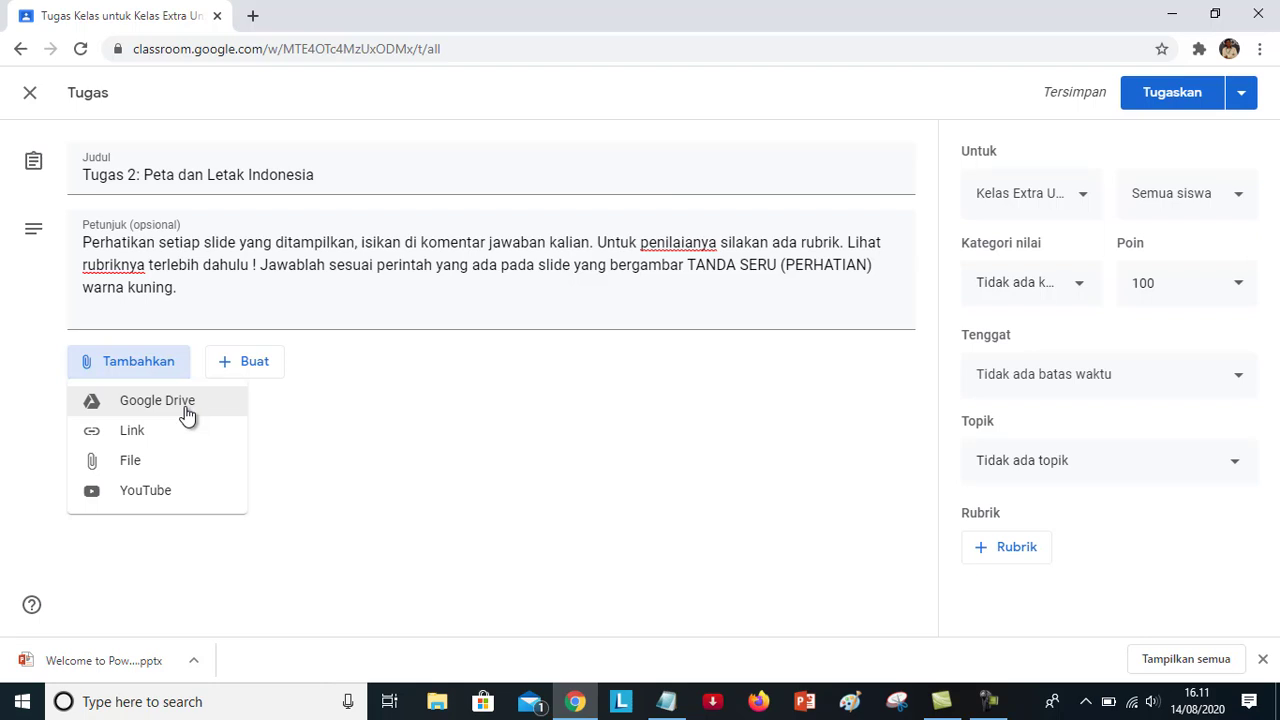
left_click(140, 465)
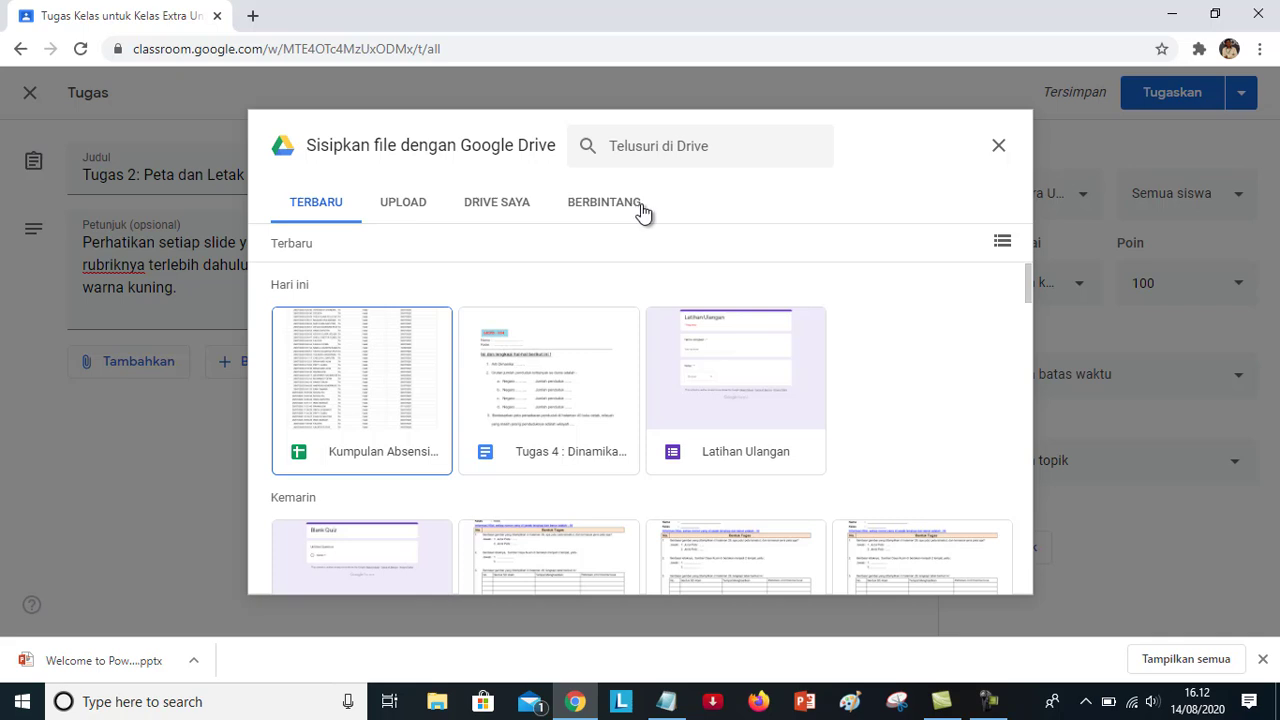
left_click(404, 213)
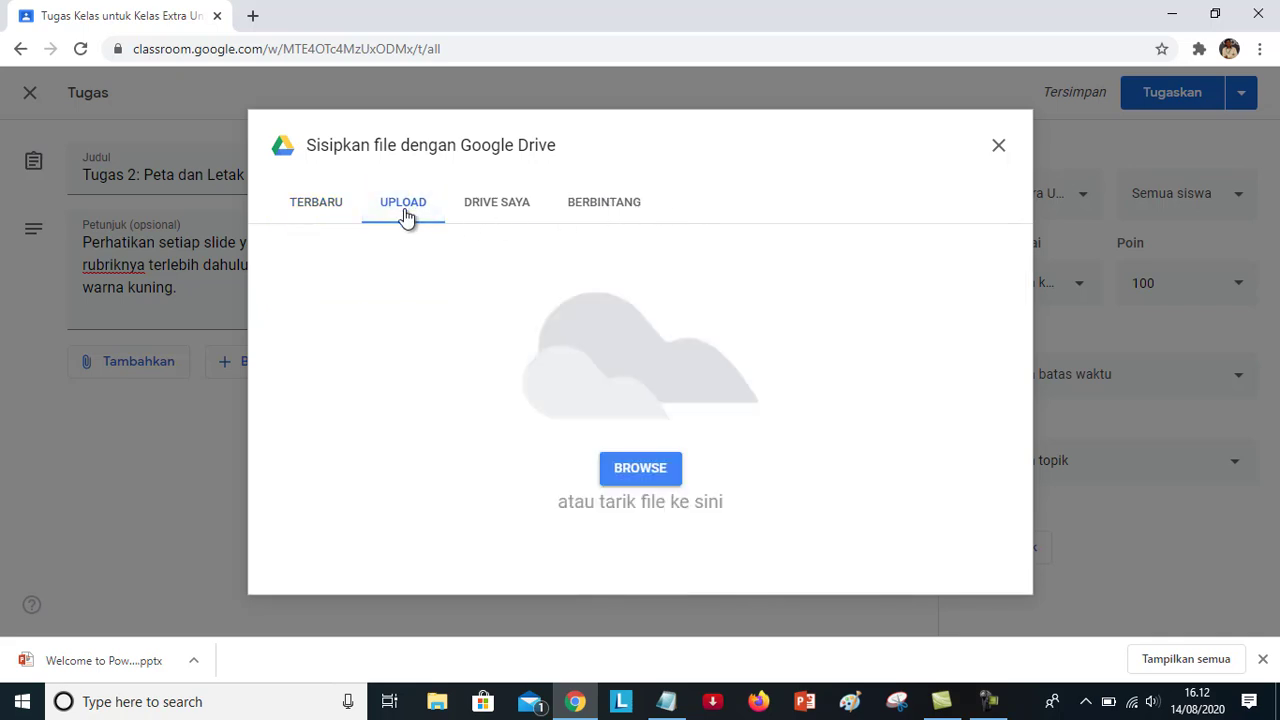
left_click(636, 473)
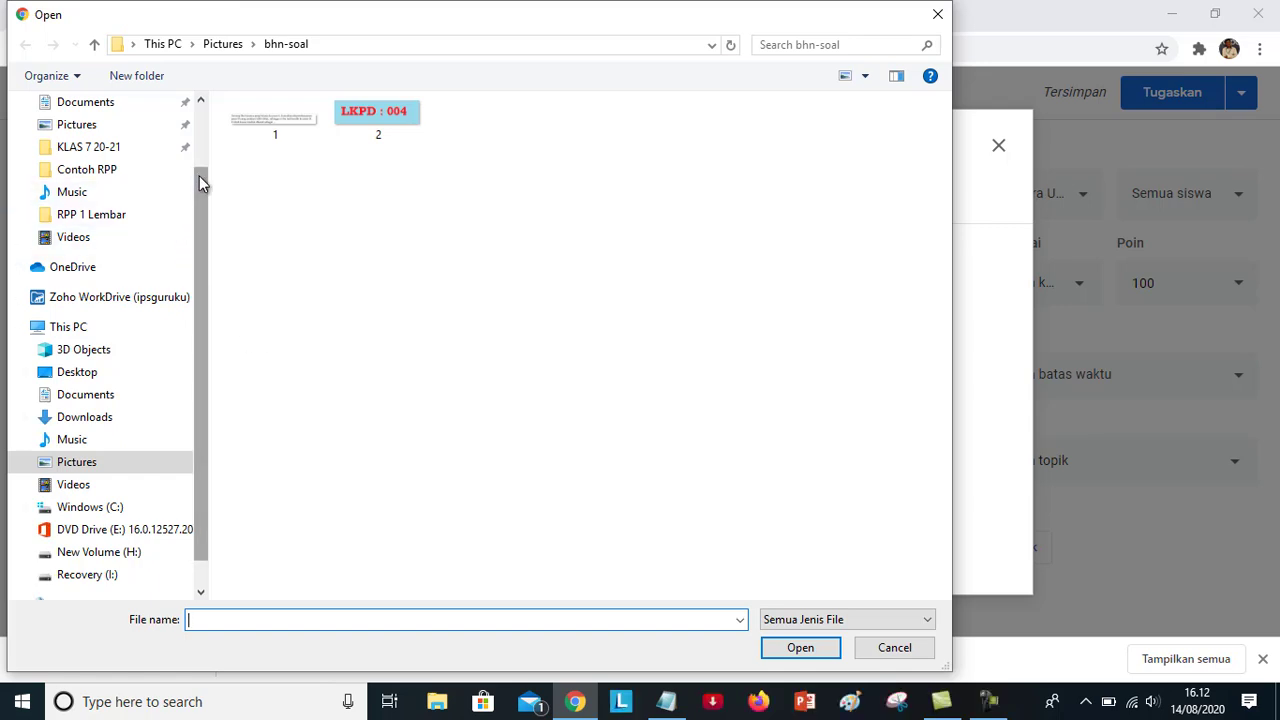
left_click_drag(199, 176, 199, 148)
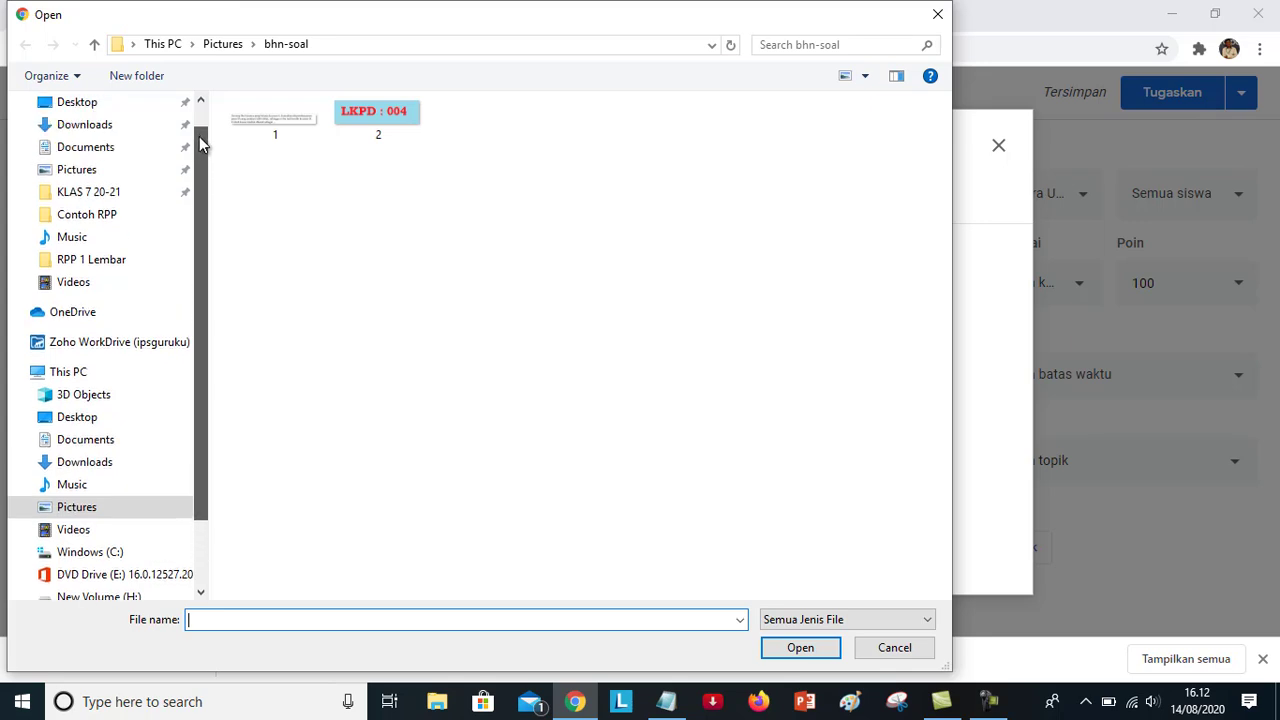
left_click(107, 147)
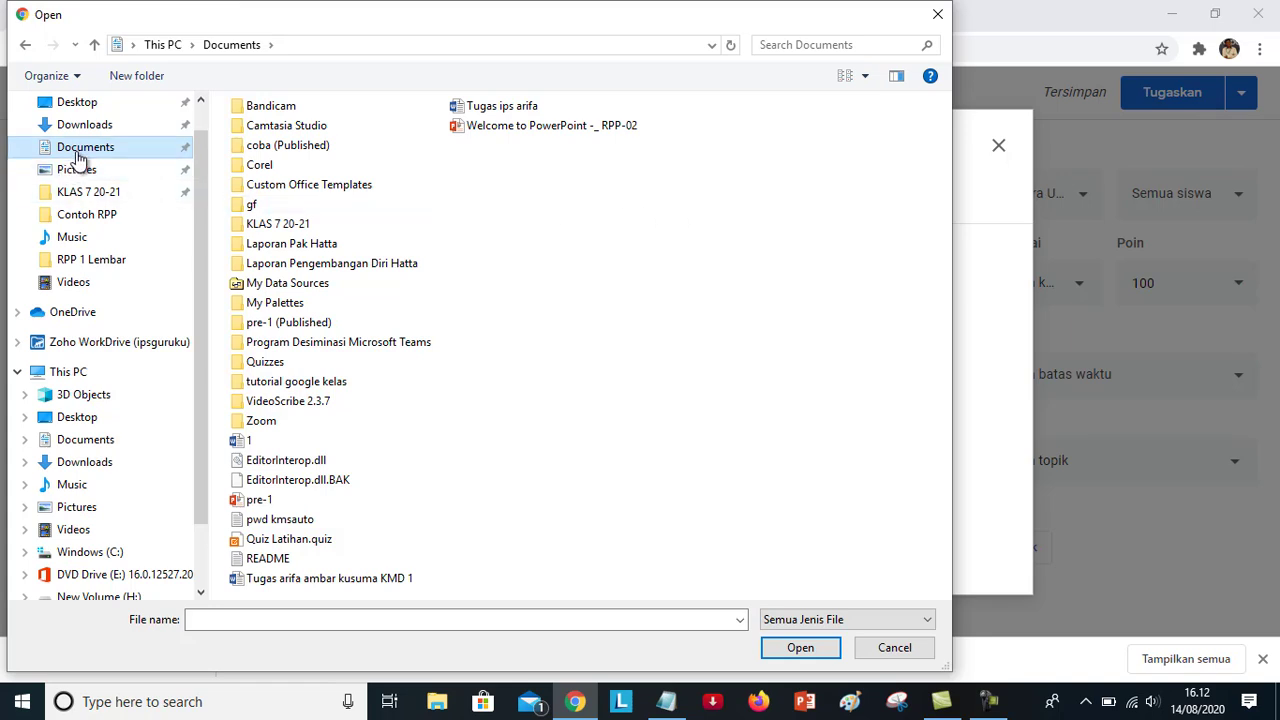
left_click(503, 133)
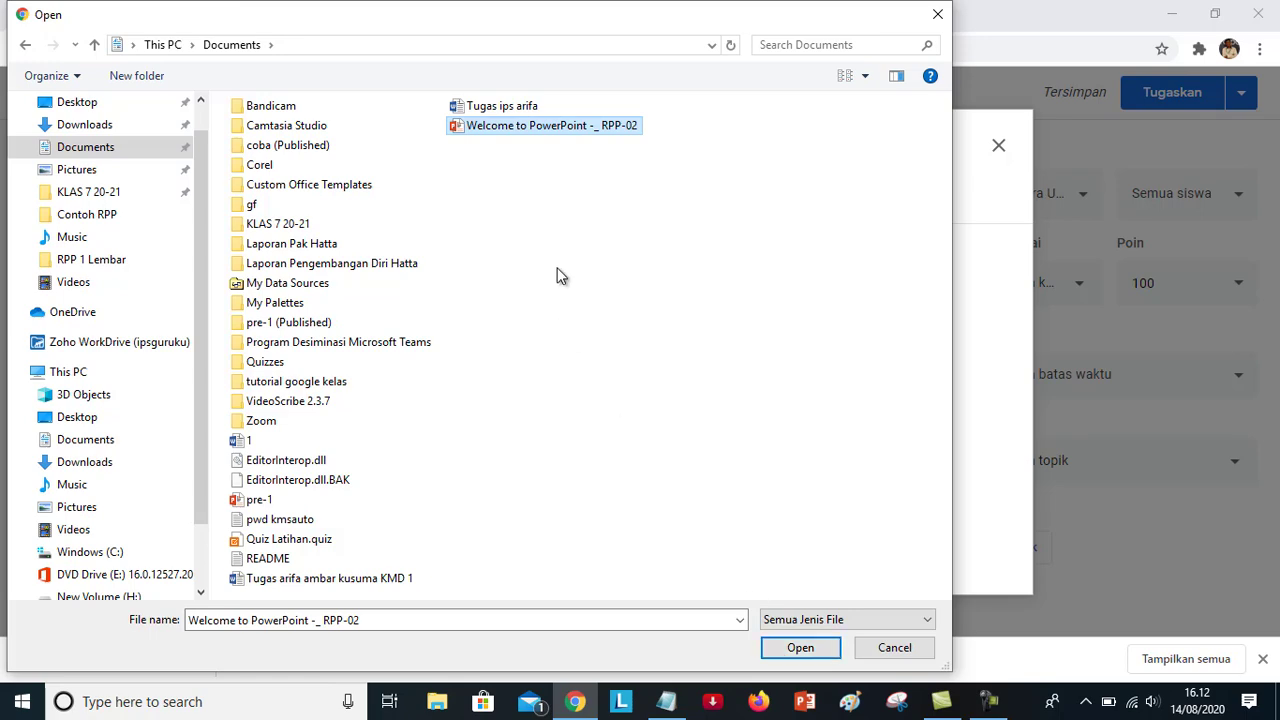
left_click(790, 648)
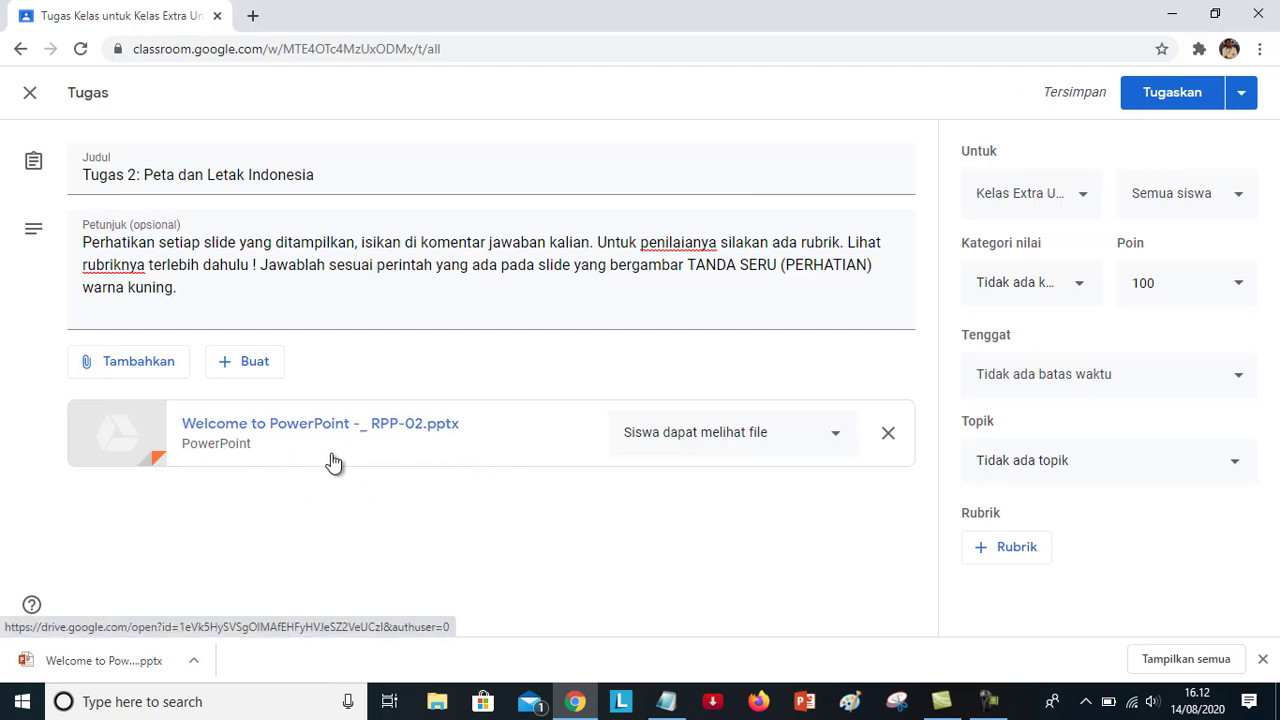
- Open the attached presentation and examine the map slides and the tasks marked with yellow warning signs
left_click(283, 434)
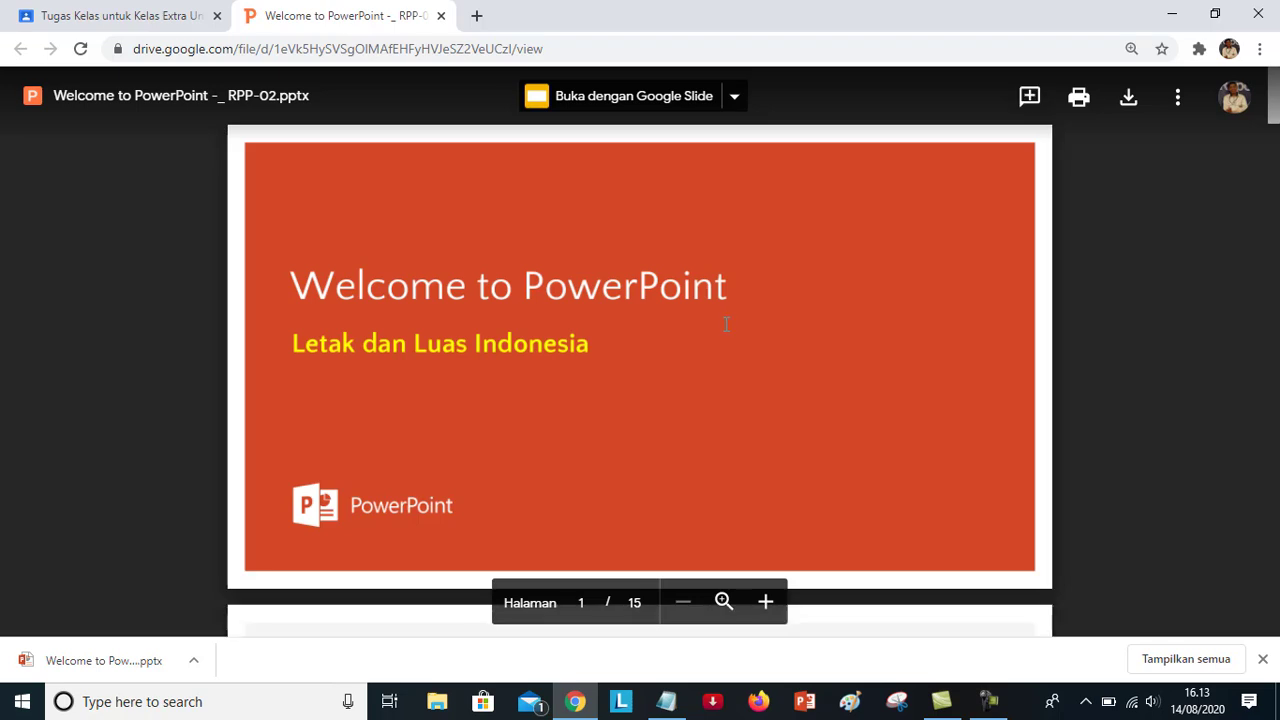
scroll(726, 323, "down", 8)
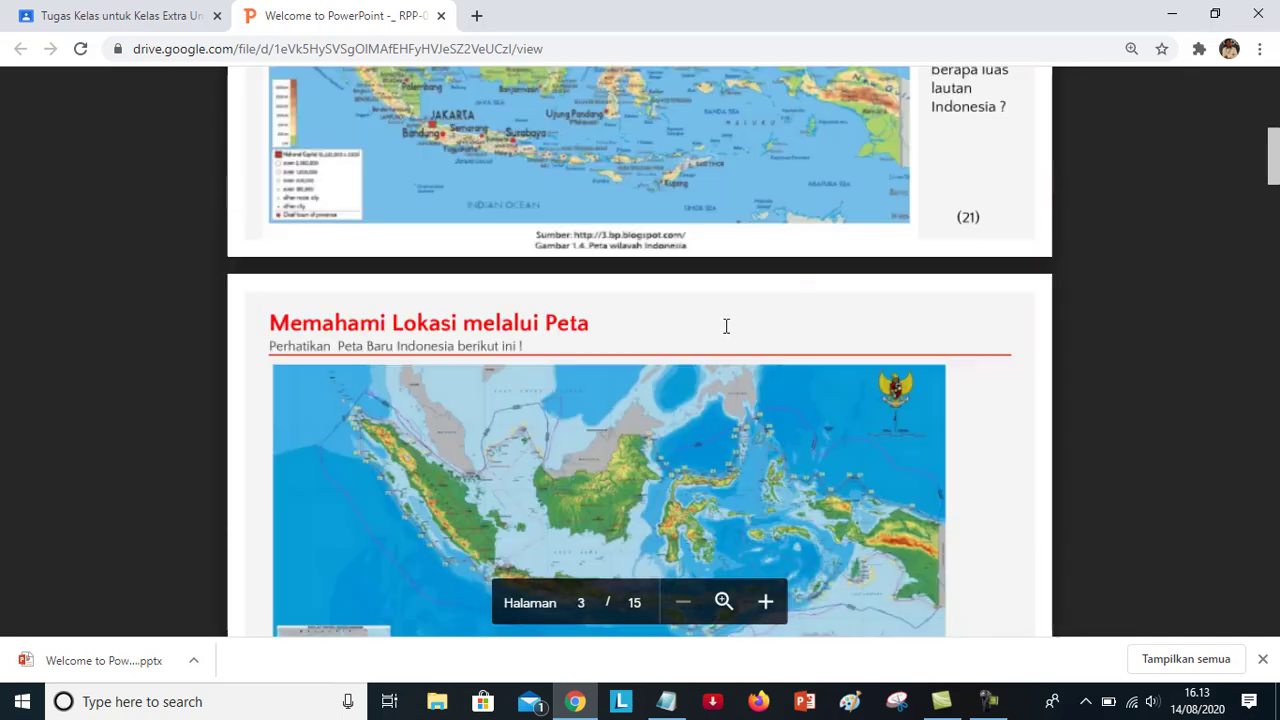
scroll(719, 330, "up", 4)
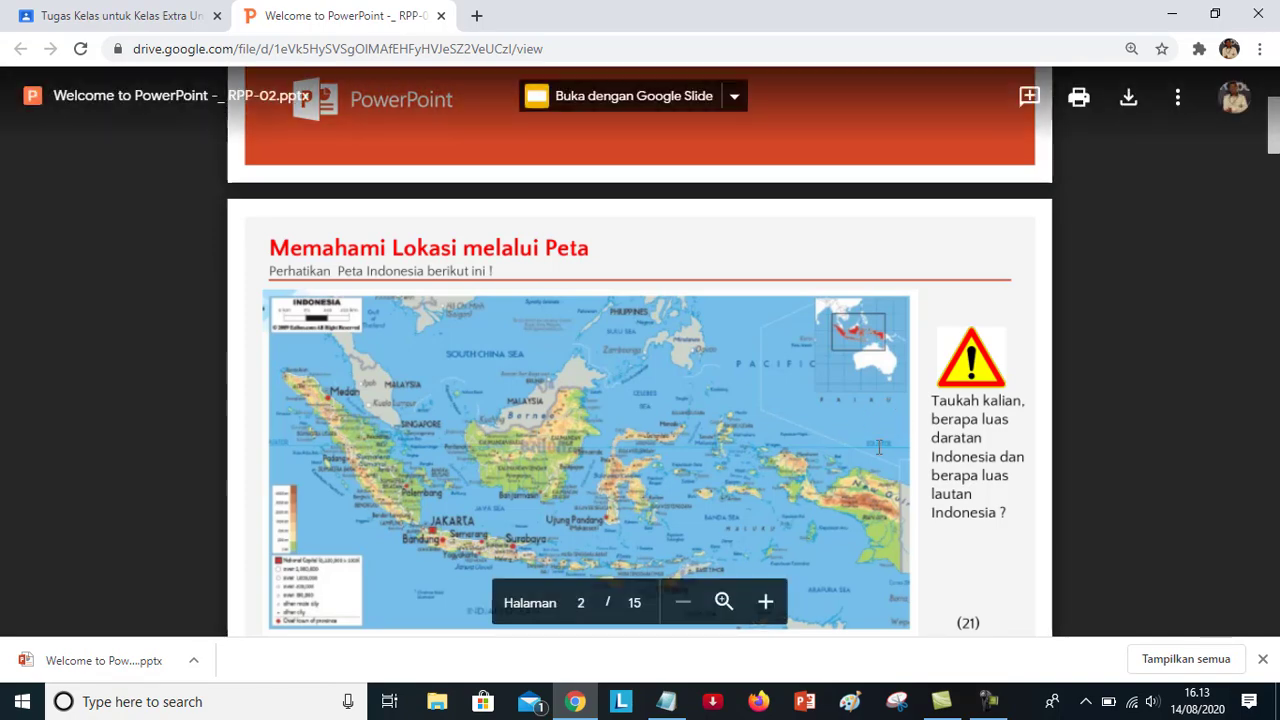
scroll(898, 446, "down", 10)
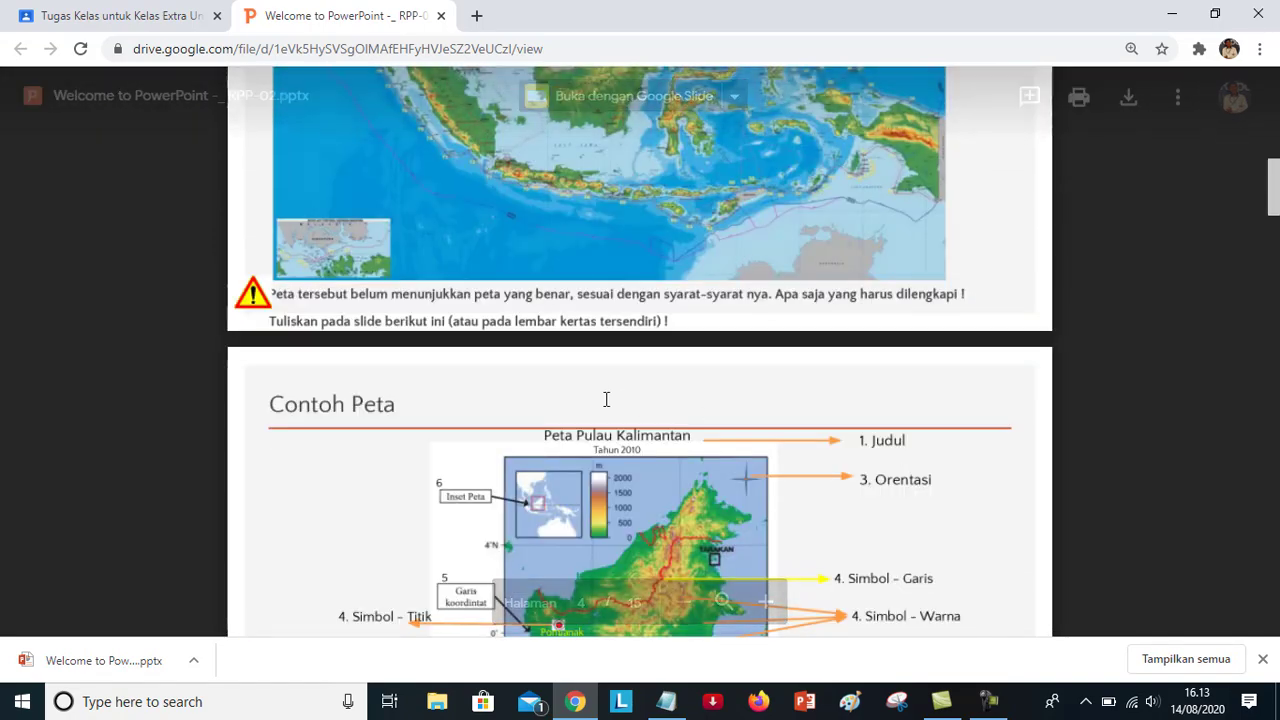
scroll(317, 311, "down", 13)
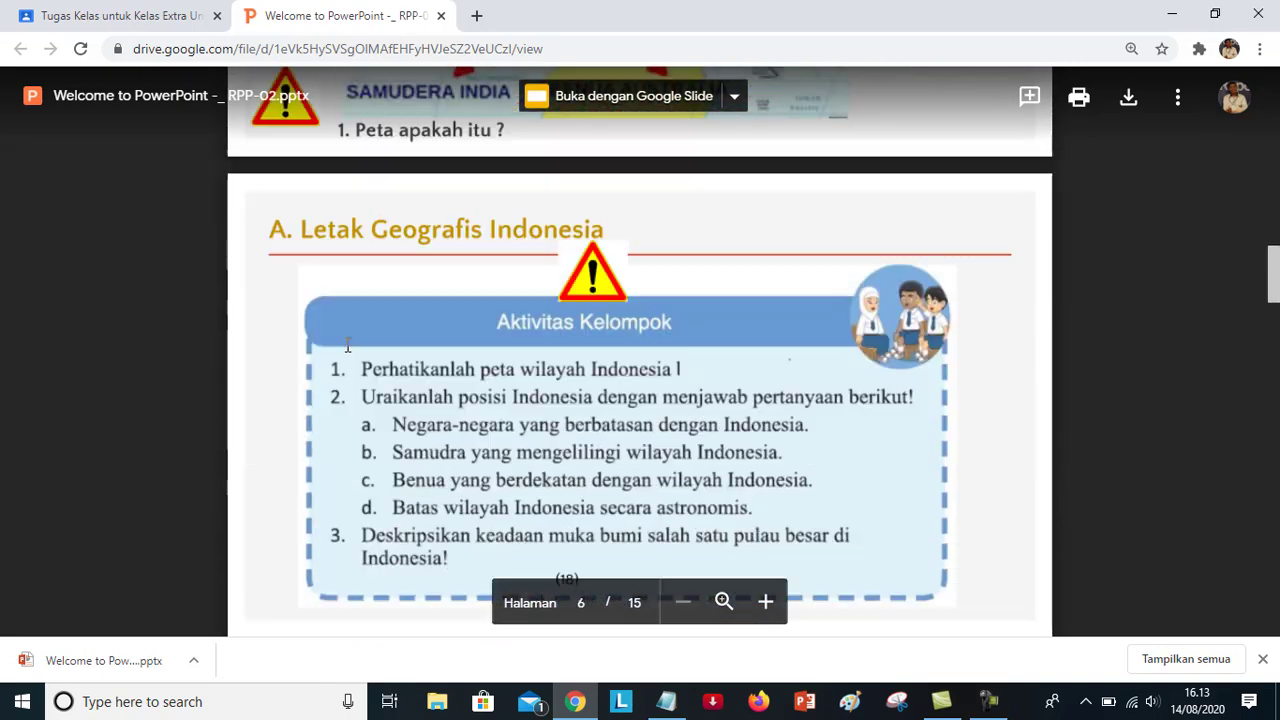
scroll(413, 357, "up", 5)
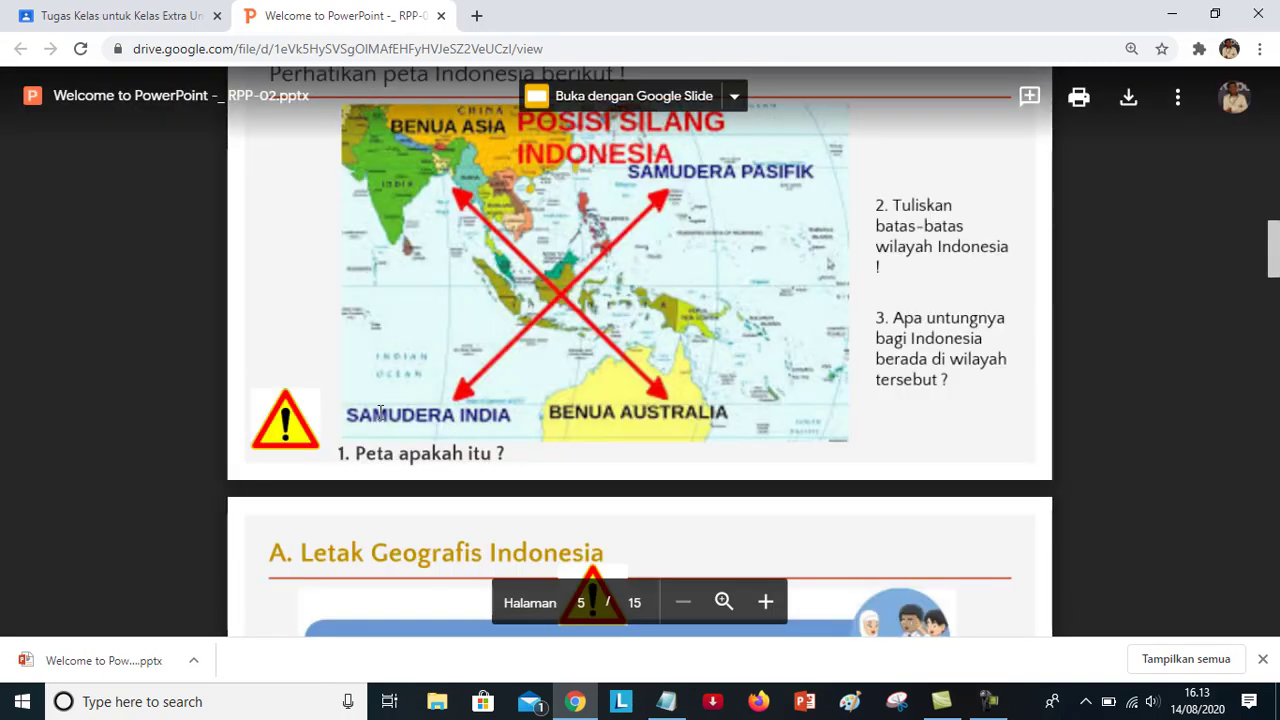
scroll(360, 420, "down", 8)
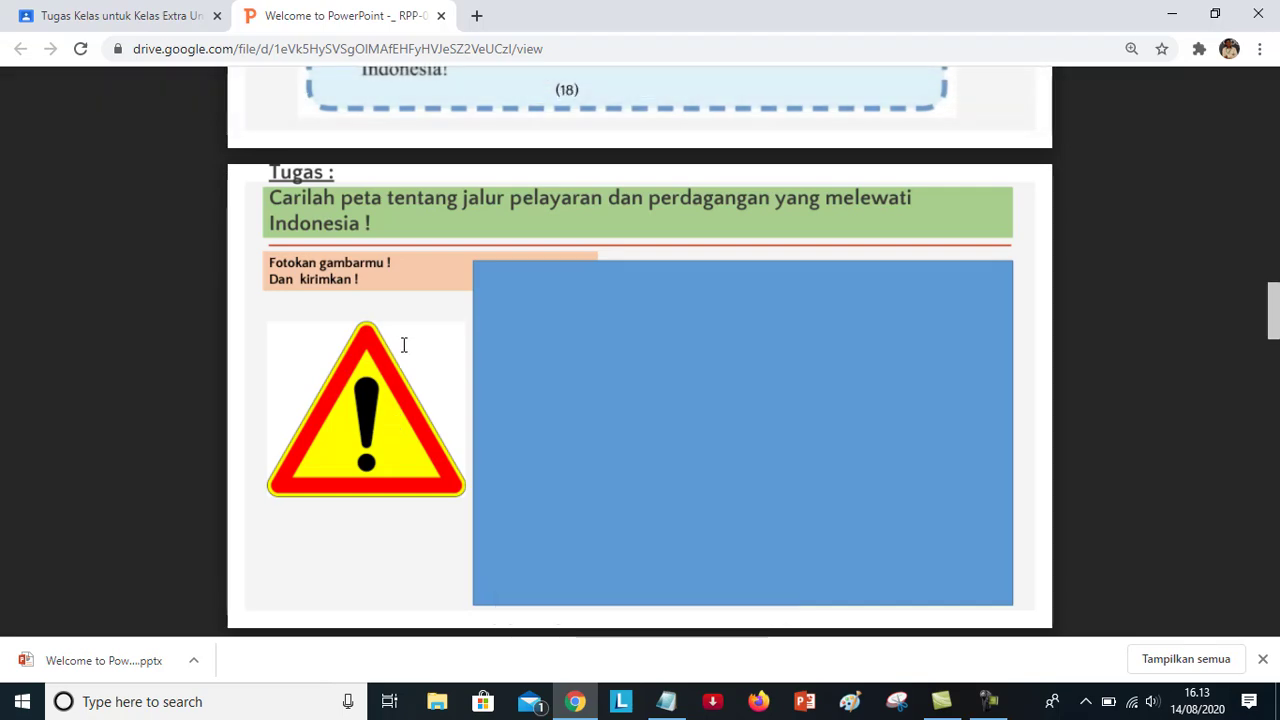
scroll(408, 345, "down", 5)
scroll(406, 351, "up", 20)
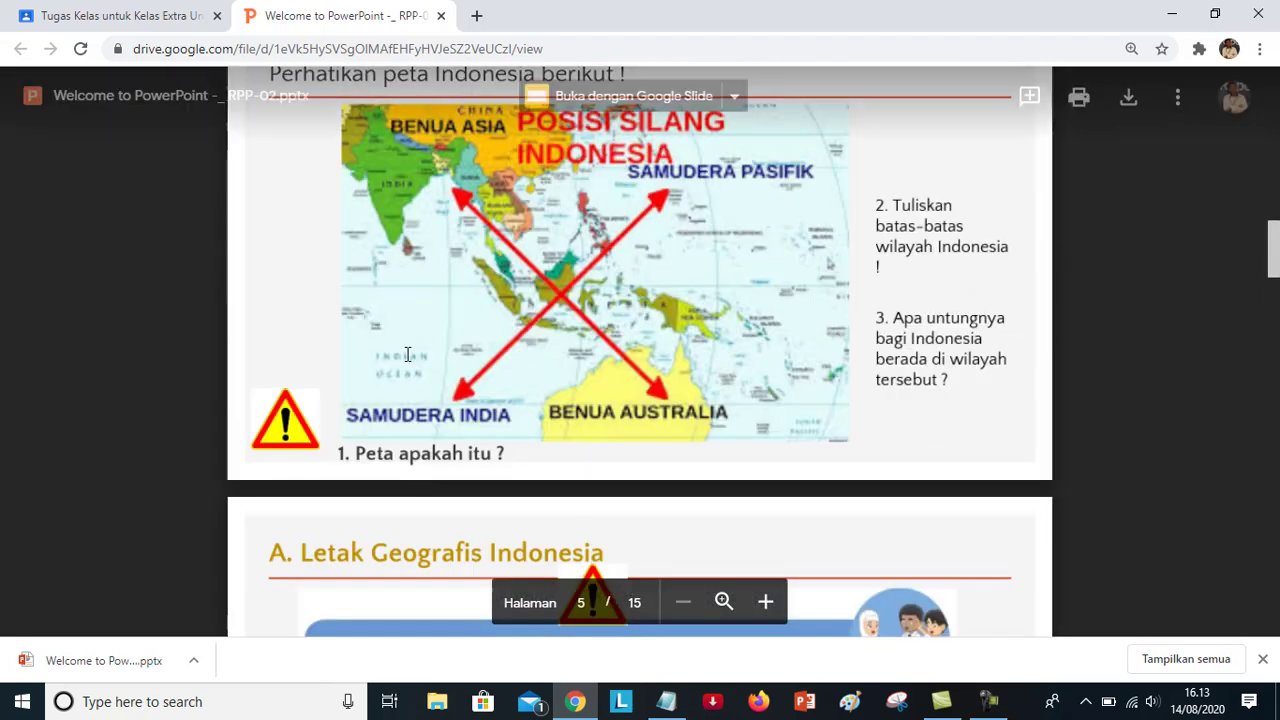
- Return to the assignment form and also assign it to Kelas Online 7A, Kelas Online 7B and Kelas Online 7C
scroll(407, 354, "up", 5)
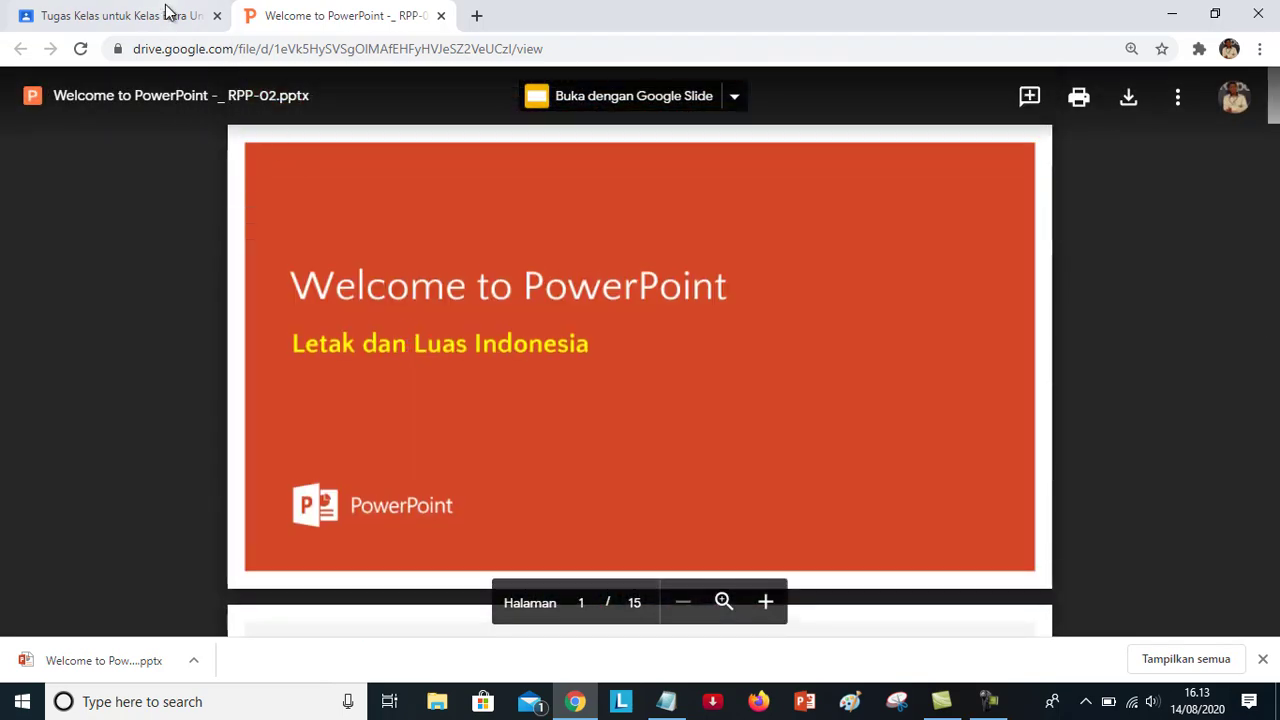
left_click(137, 16)
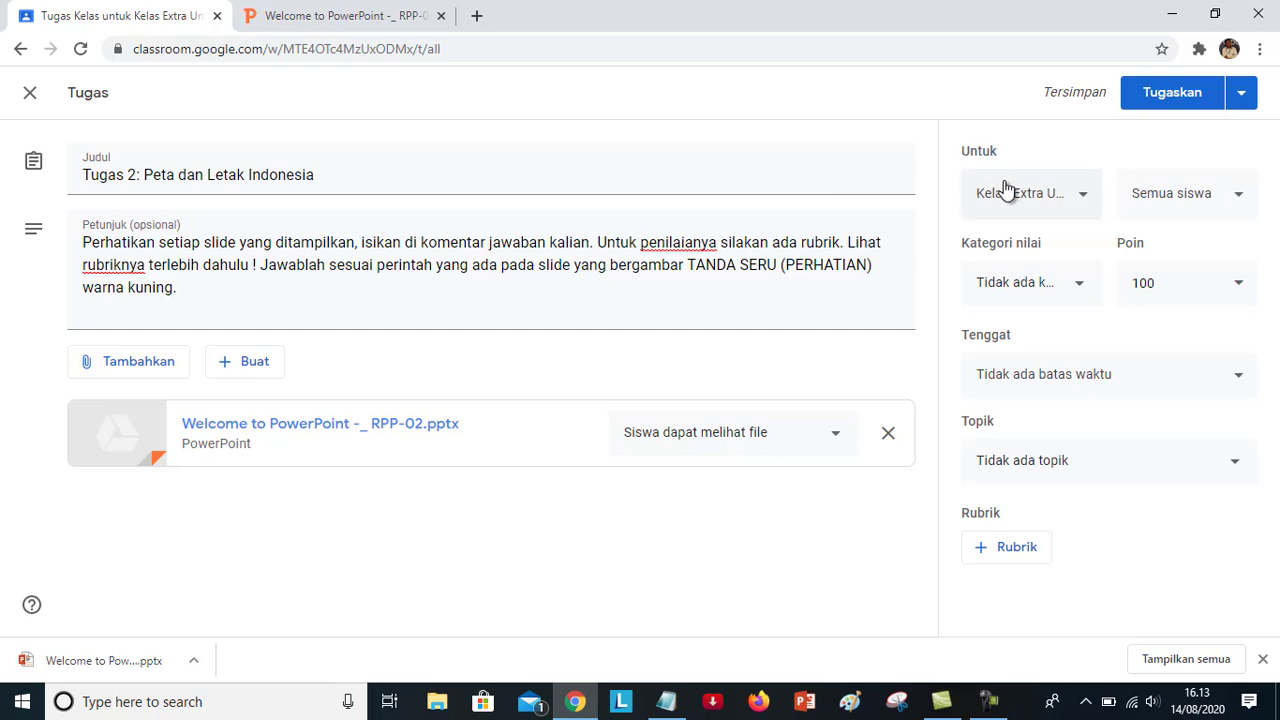
left_click(1090, 205)
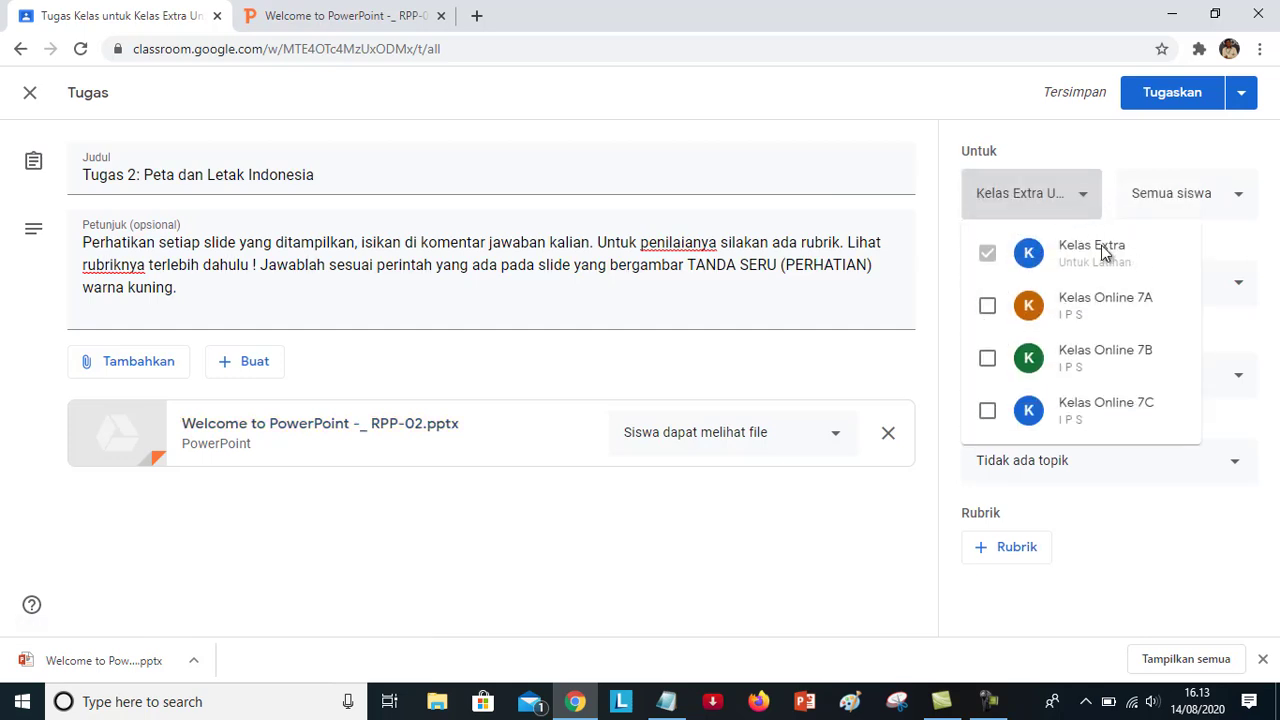
left_click(987, 305)
left_click(987, 358)
left_click(988, 409)
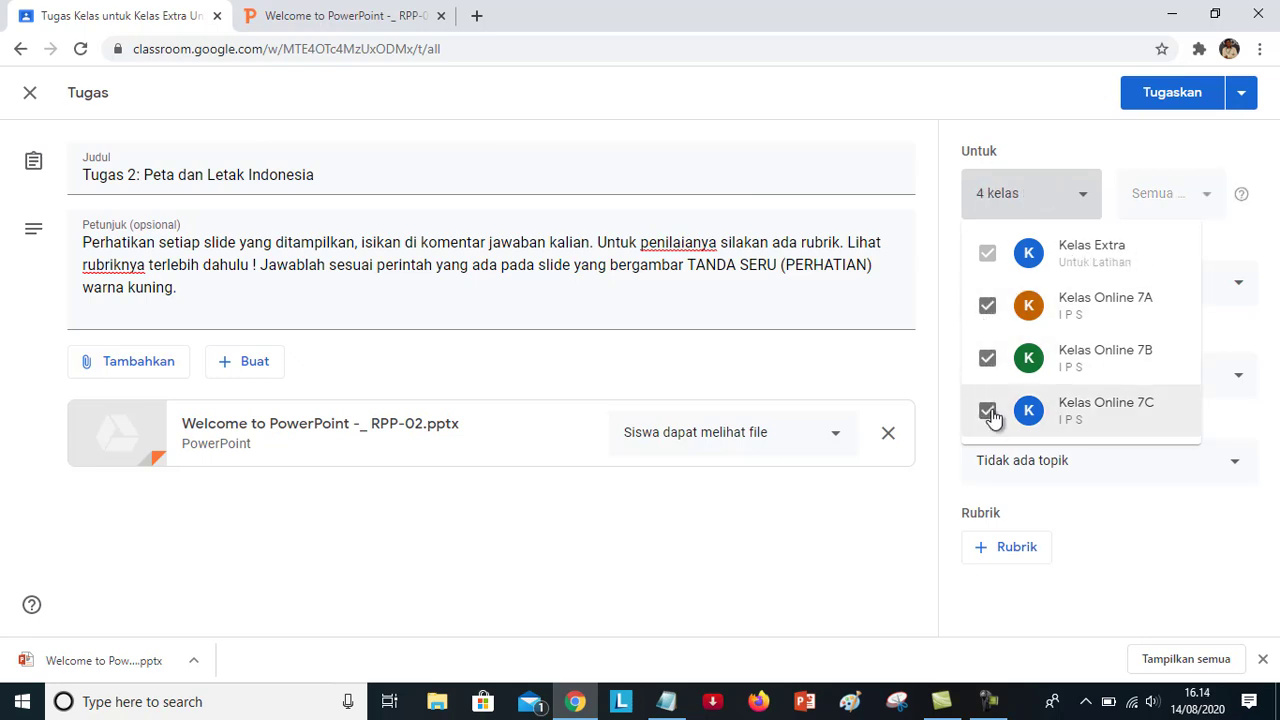
left_click(880, 528)
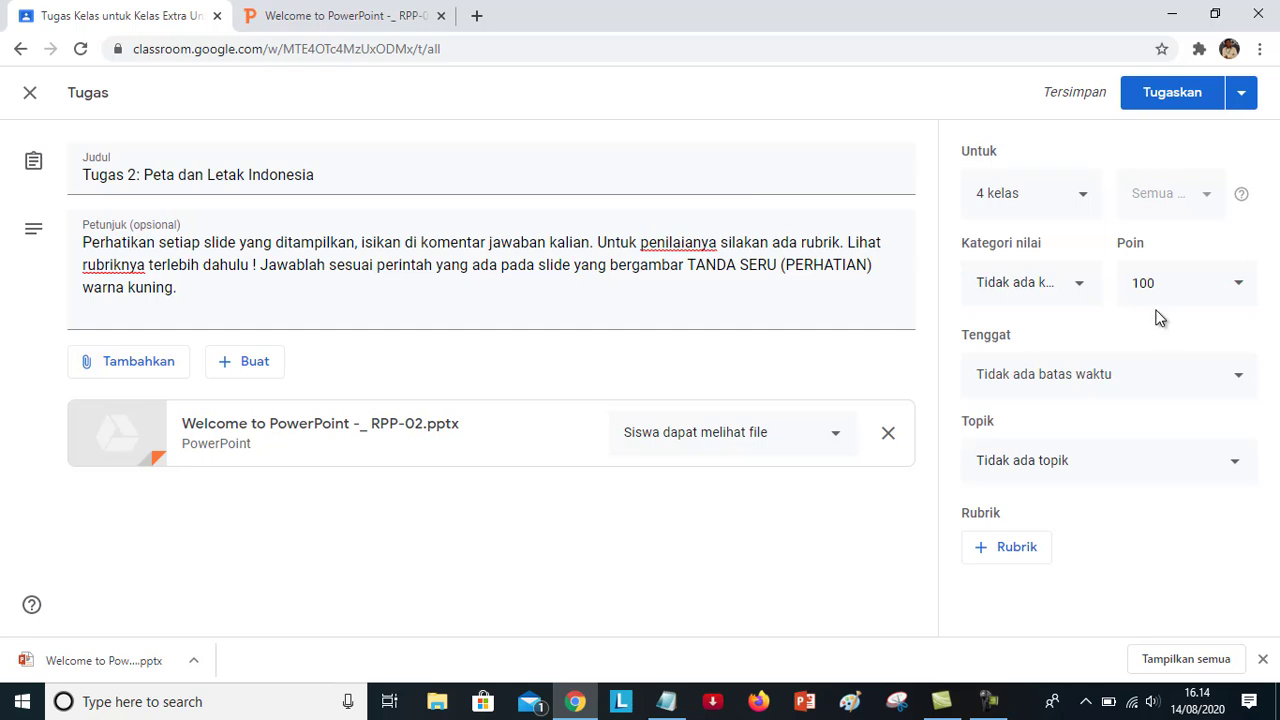
- Set the assignment's due date to 31 August 2020 without a time
left_click(1037, 386)
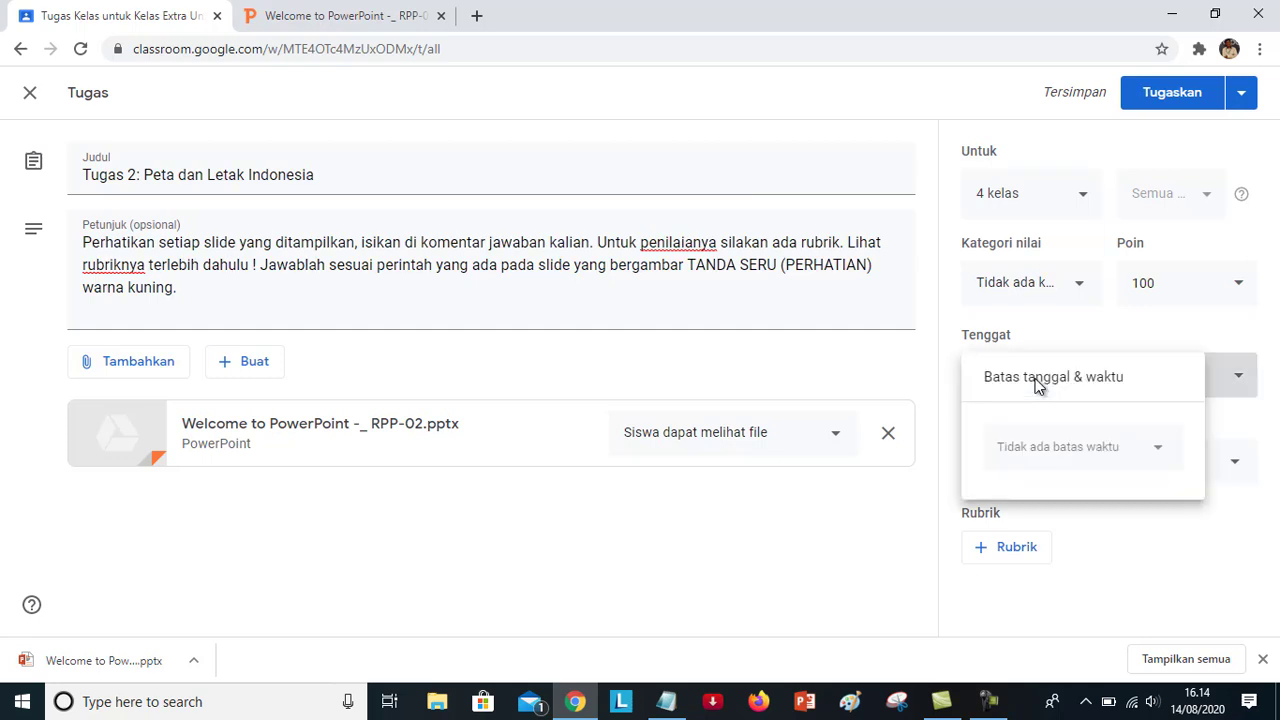
left_click(1053, 460)
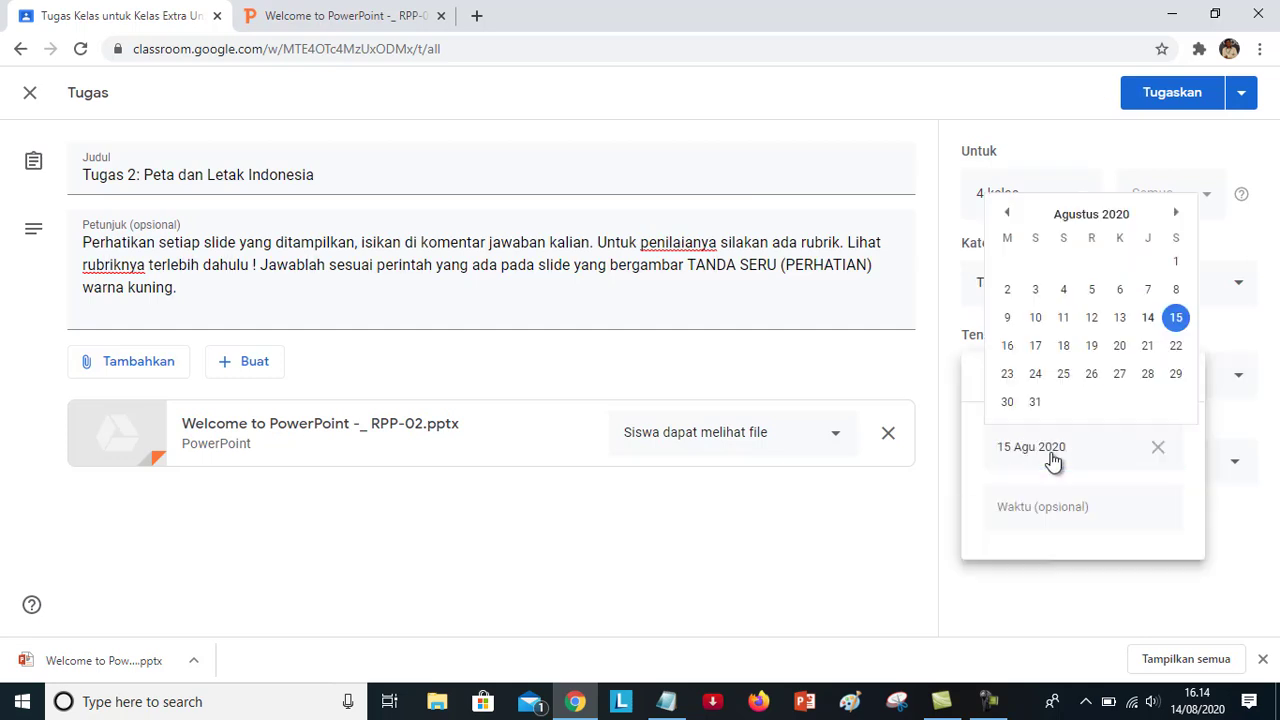
left_click(1036, 404)
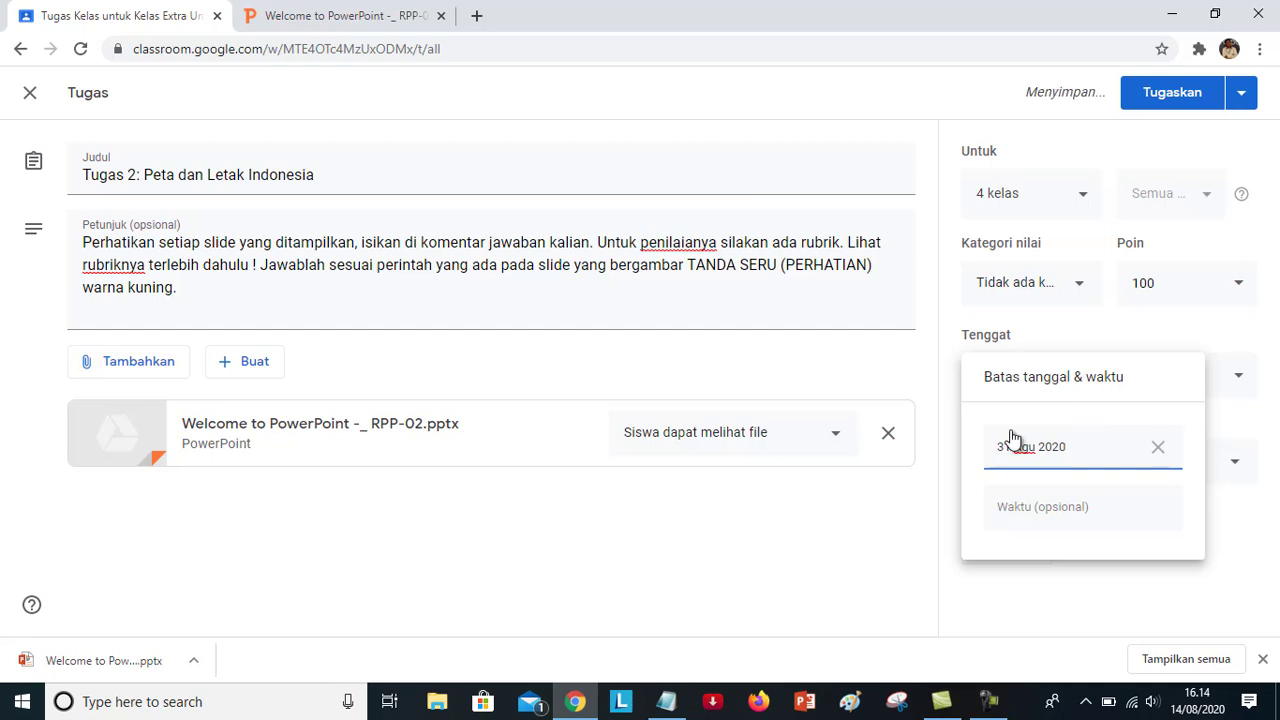
left_click(913, 533)
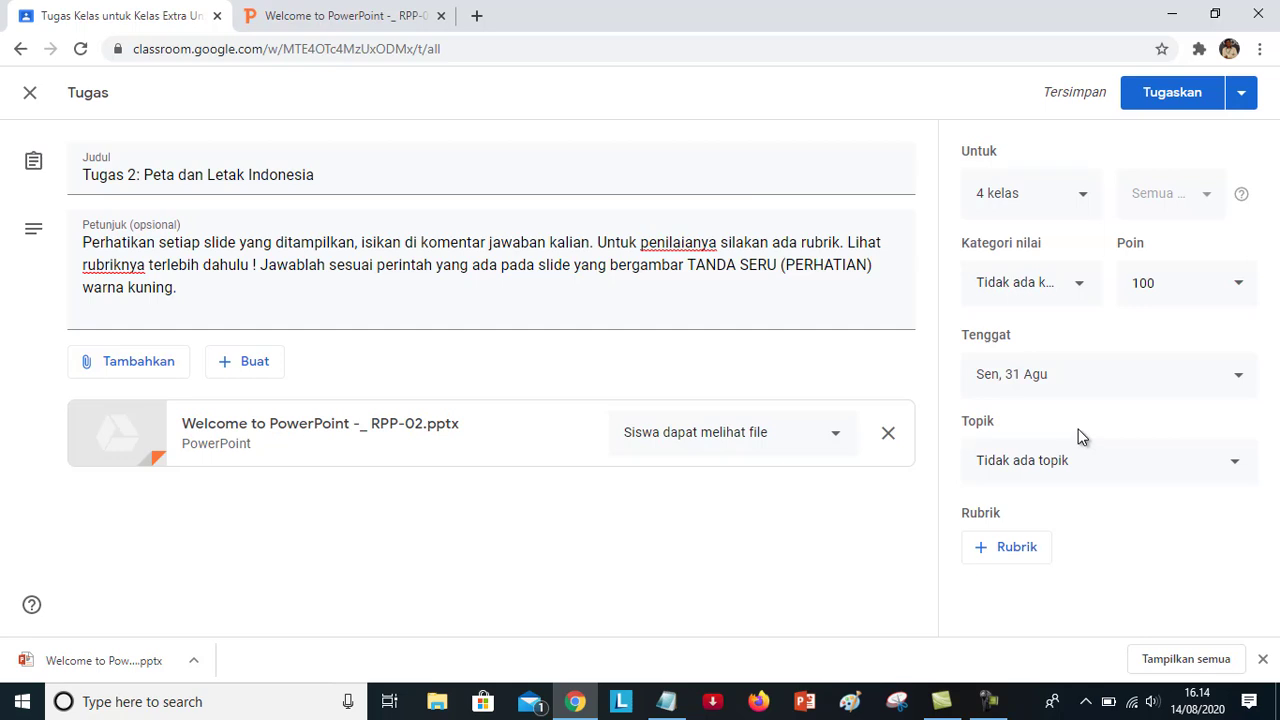
- File the assignment under the topic "Tugas Mandiri"
left_click(1045, 474)
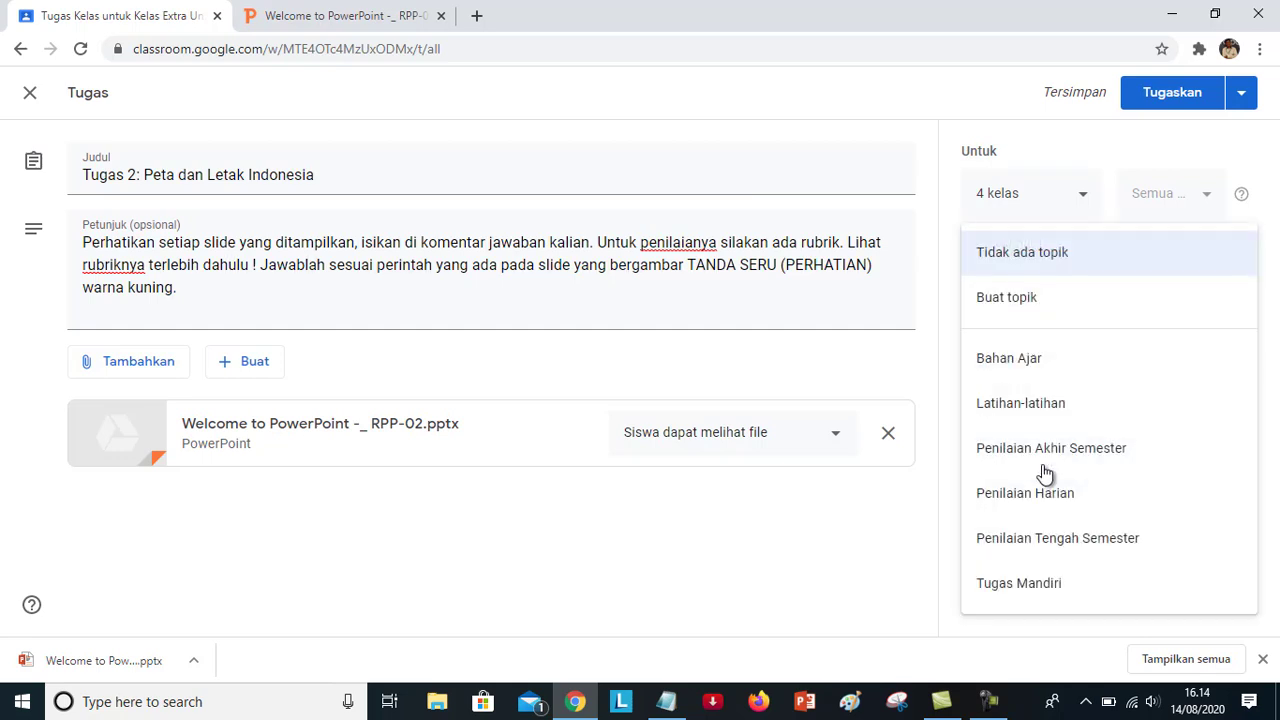
left_click(916, 570)
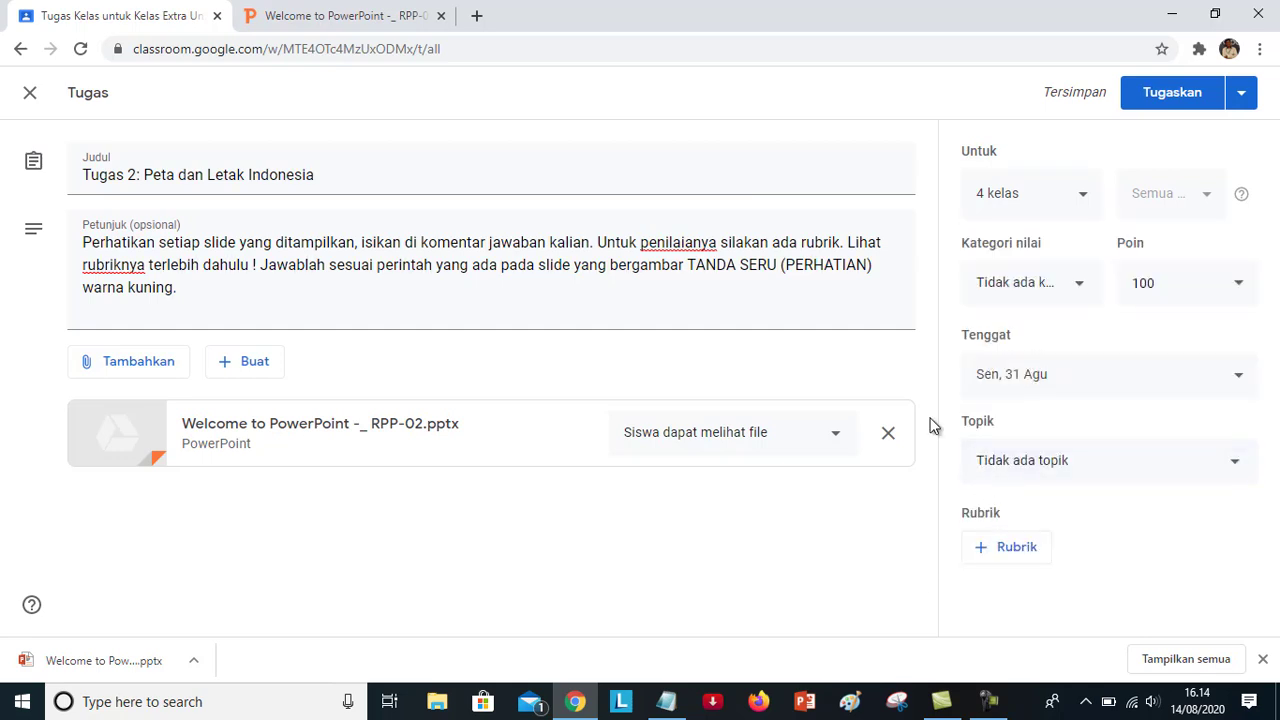
left_click(1030, 479)
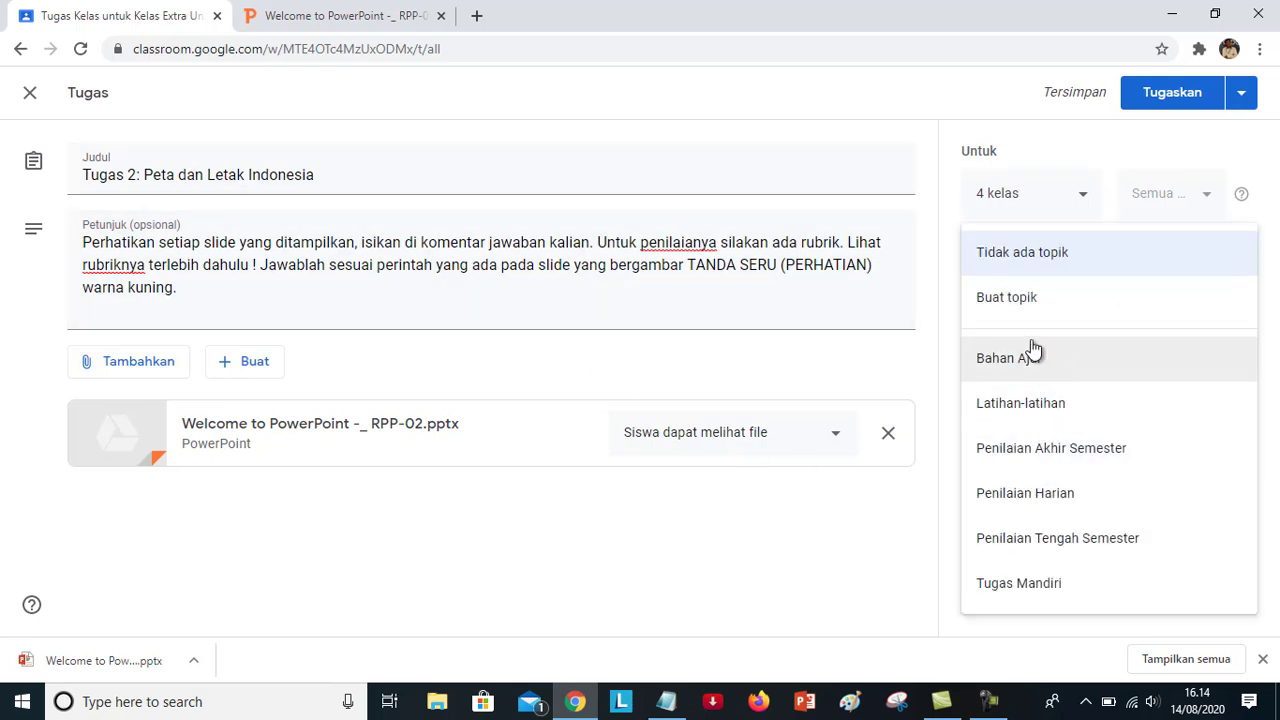
left_click(1046, 587)
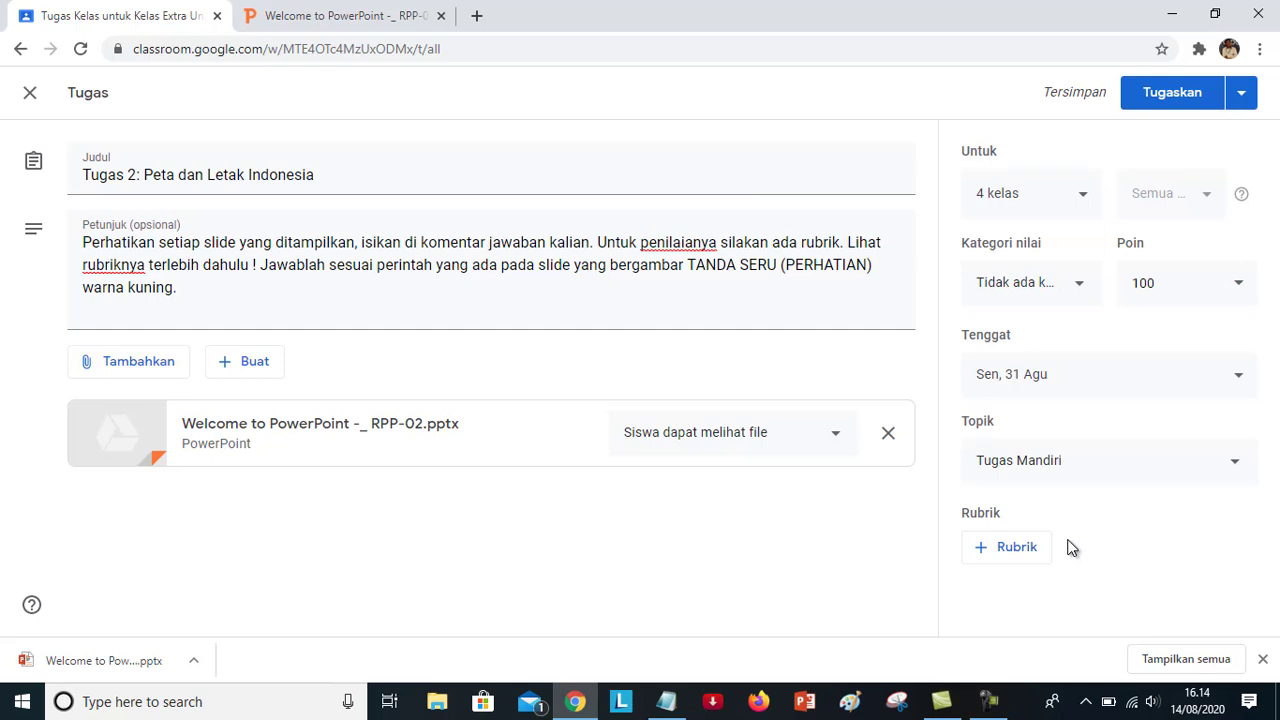
- Create a new rubric for the assignment and title its first criterion "Acuan Penilaian Tugas"
left_click(984, 563)
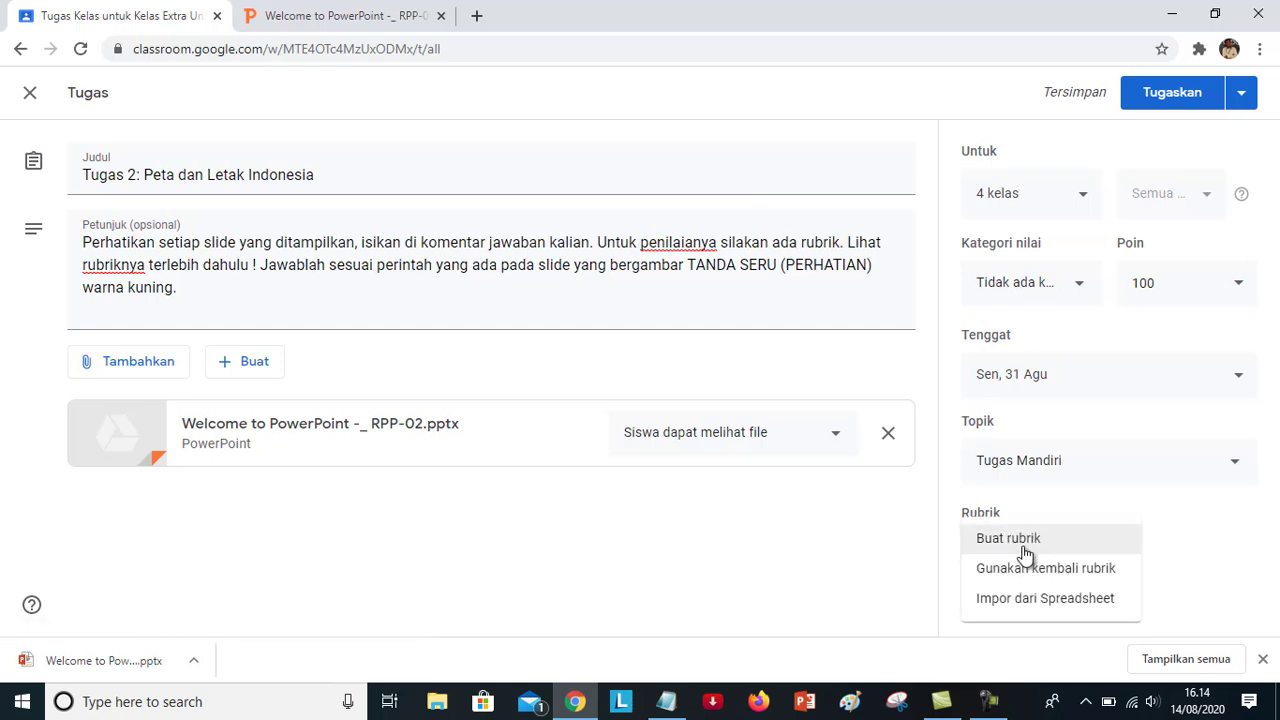
left_click(1062, 546)
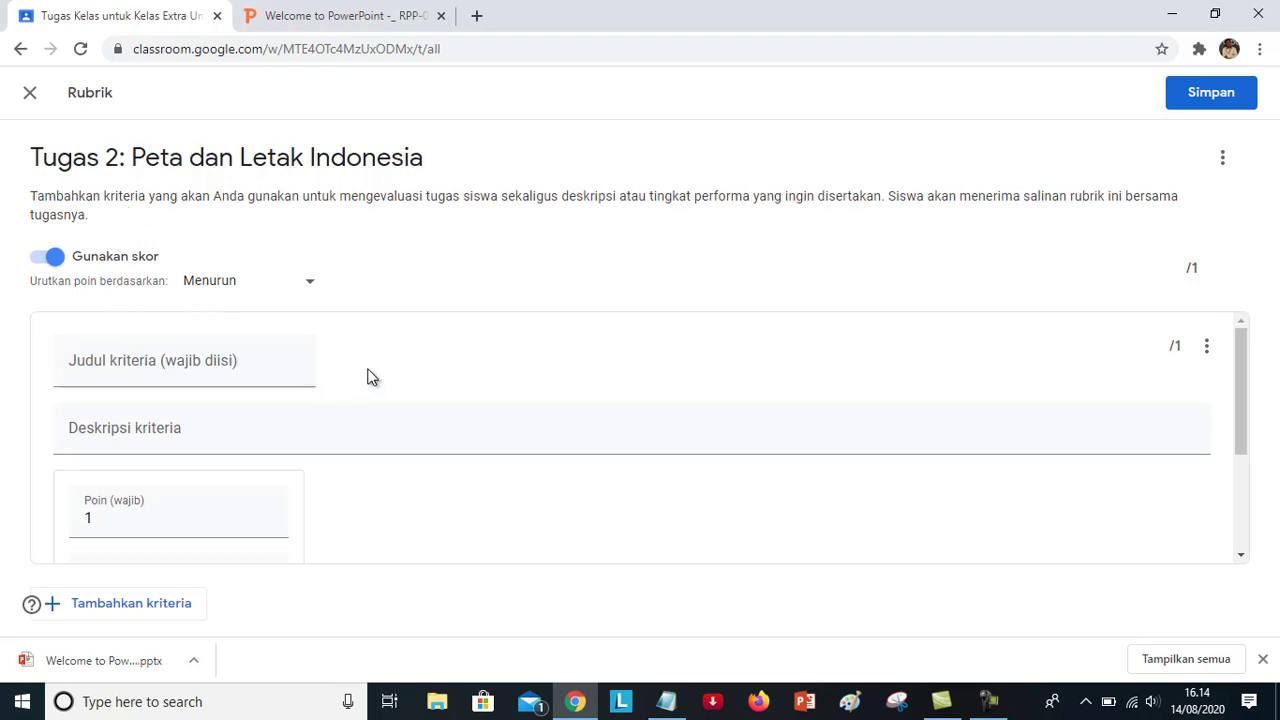
left_click(67, 373)
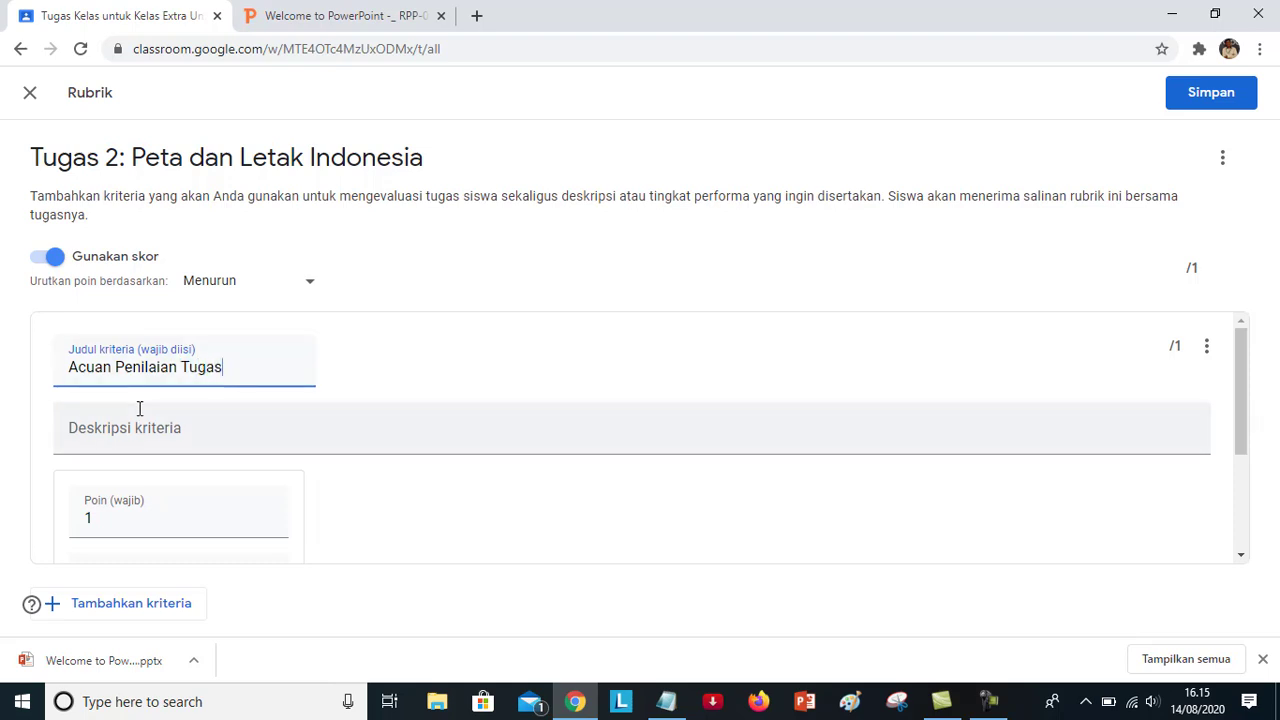
- Copy "Acuan Penilaian Tugas Peserta Didik" from the Notepad notes and paste it as the criterion's description
left_click(129, 439)
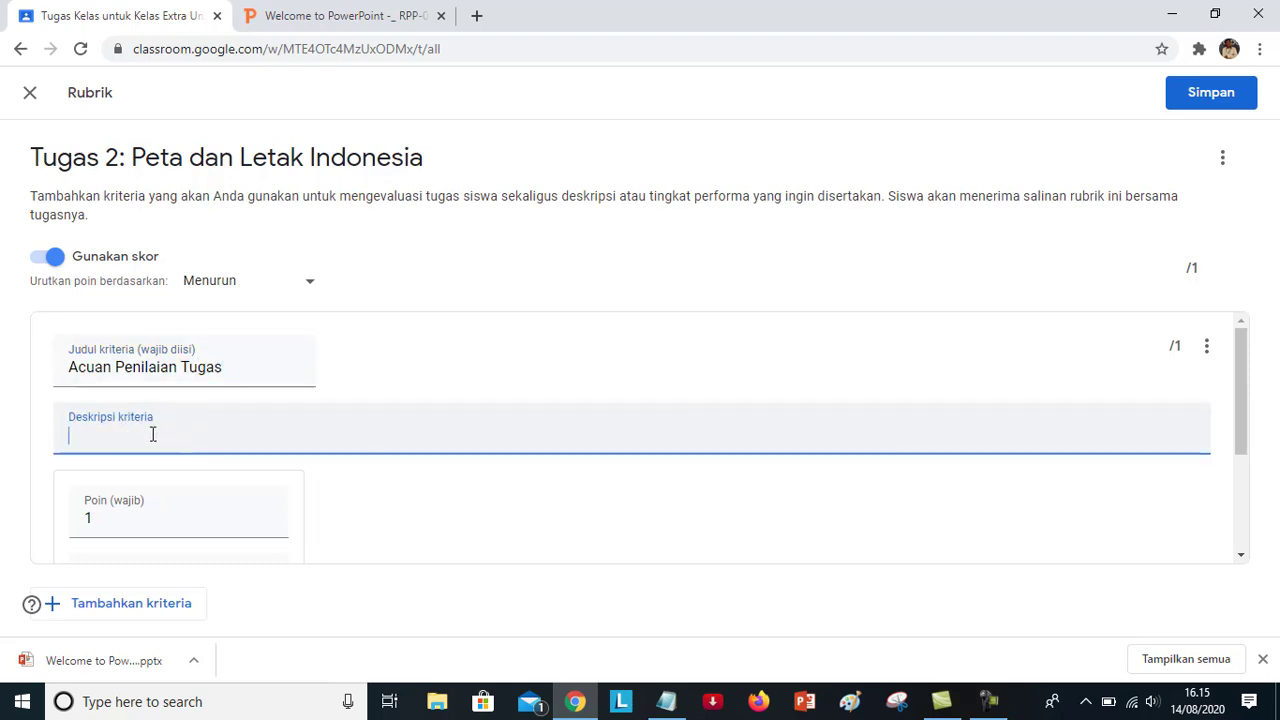
left_click(666, 701)
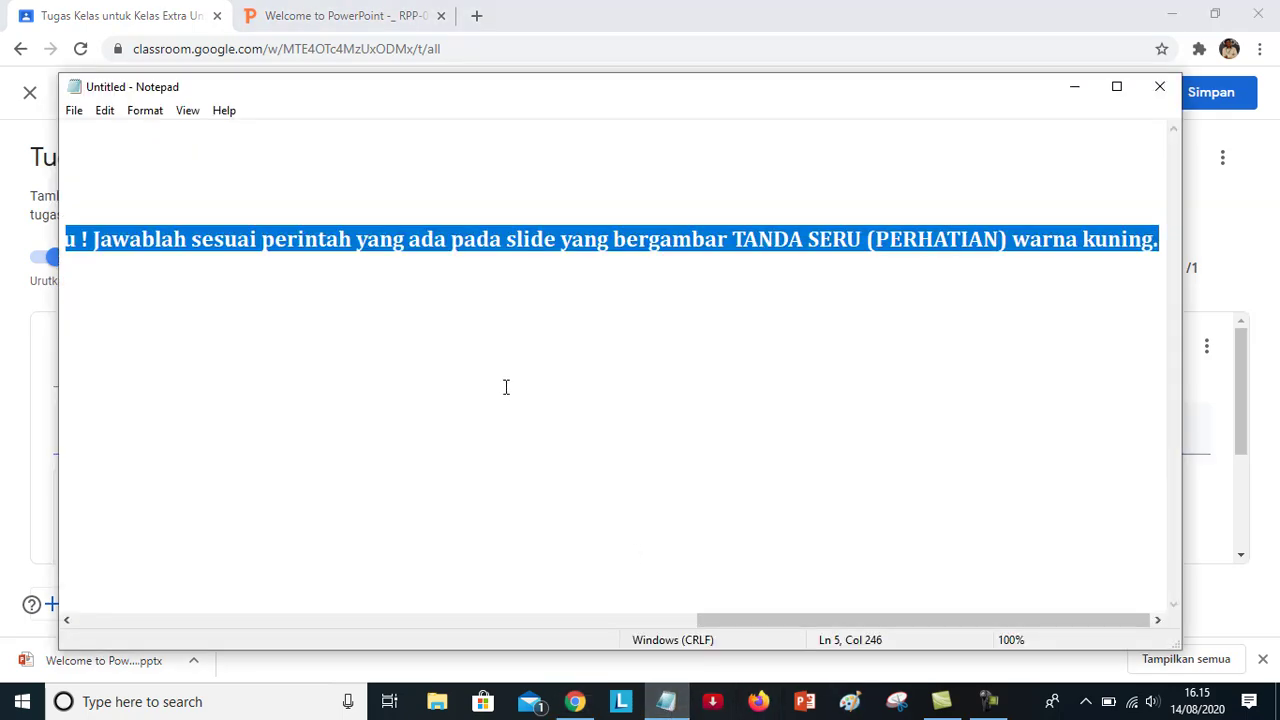
left_click_drag(690, 622, 20, 543)
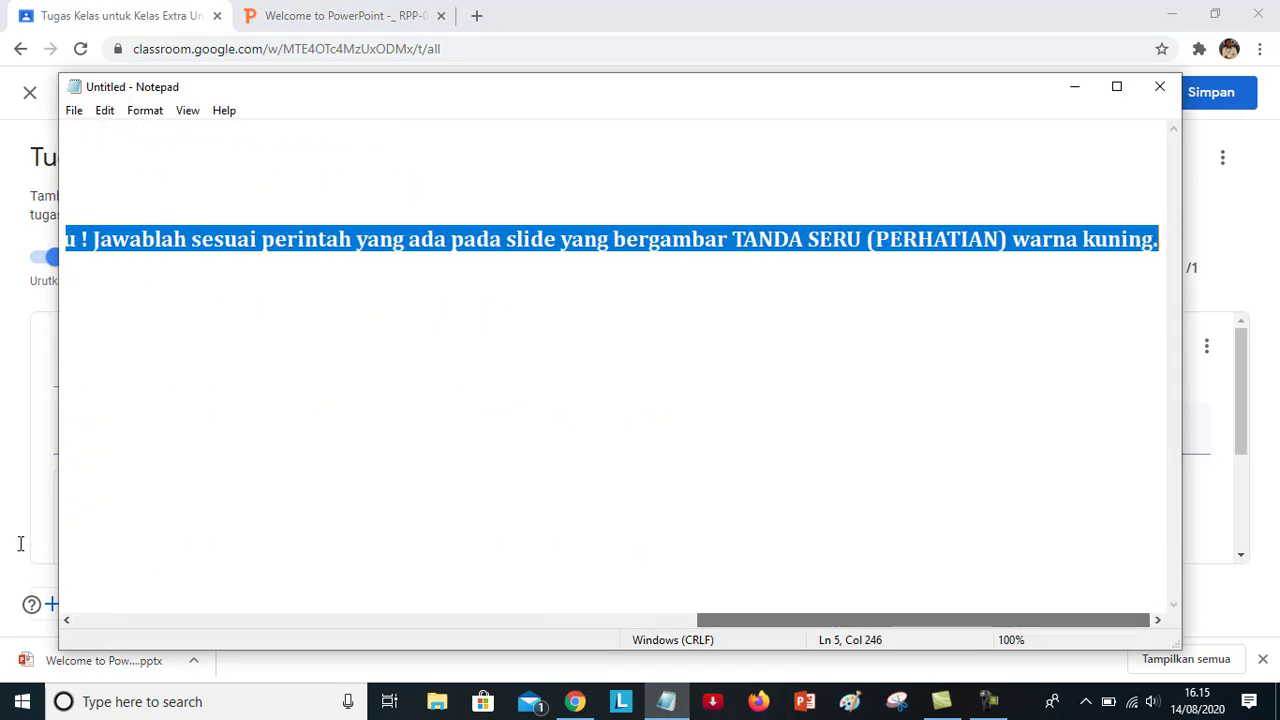
left_click(271, 622)
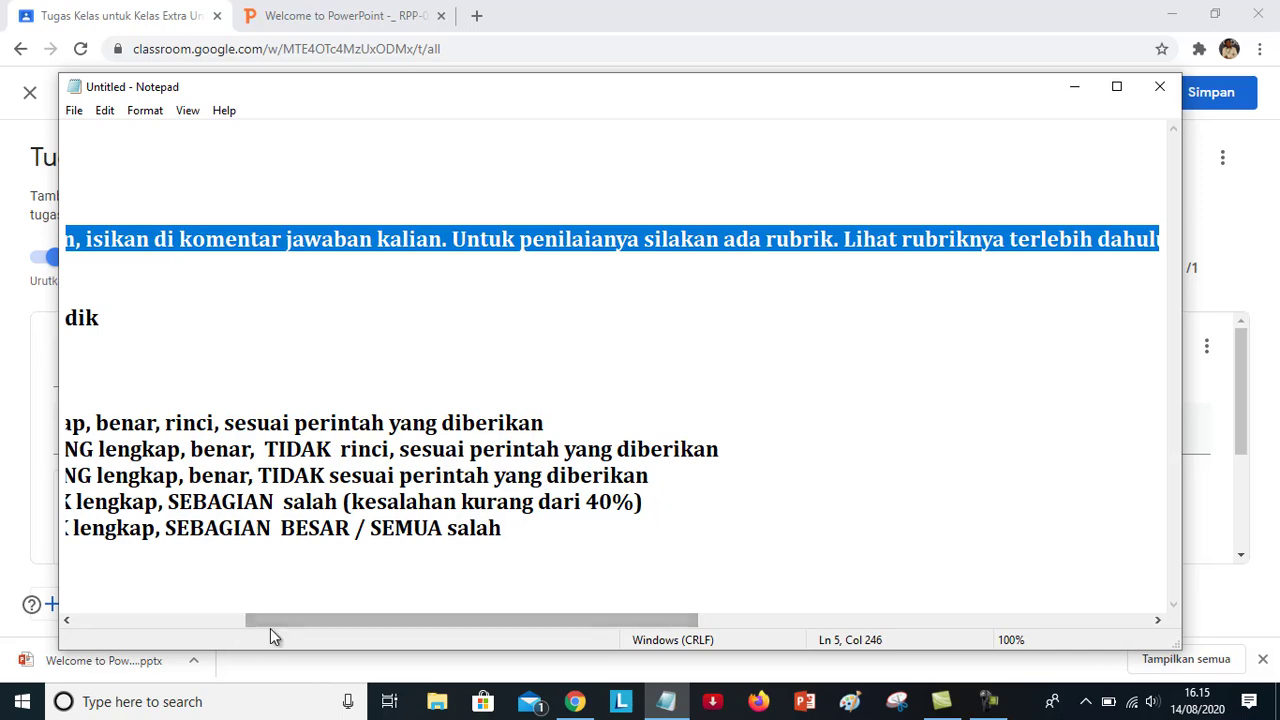
left_click_drag(270, 629, 77, 621)
left_click(131, 322)
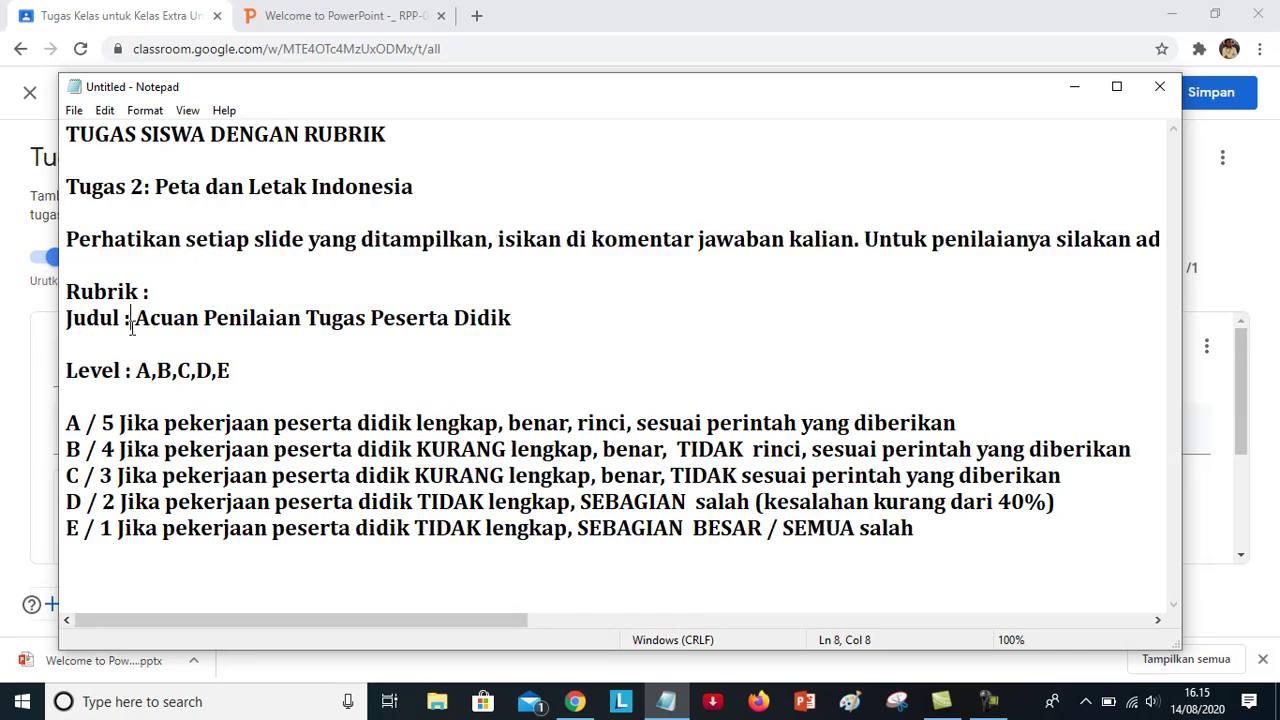
left_click_drag(133, 320, 518, 318)
key("ctrl+c")
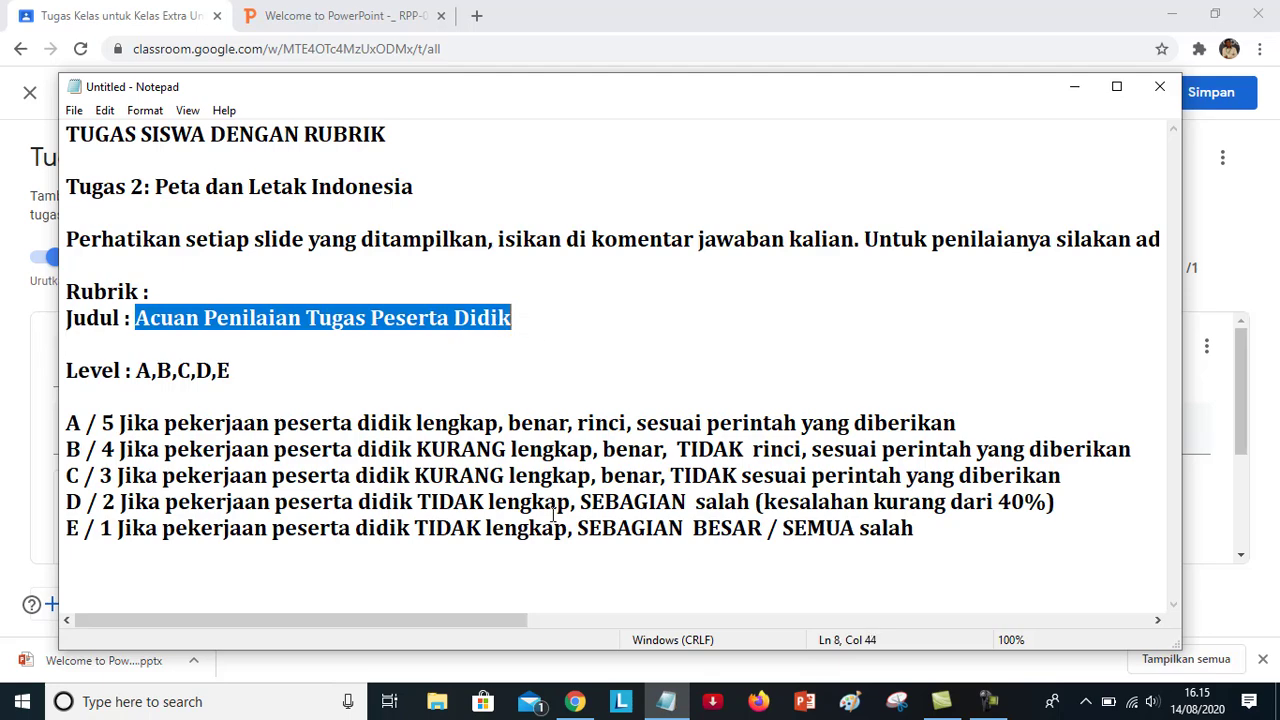
left_click(574, 701)
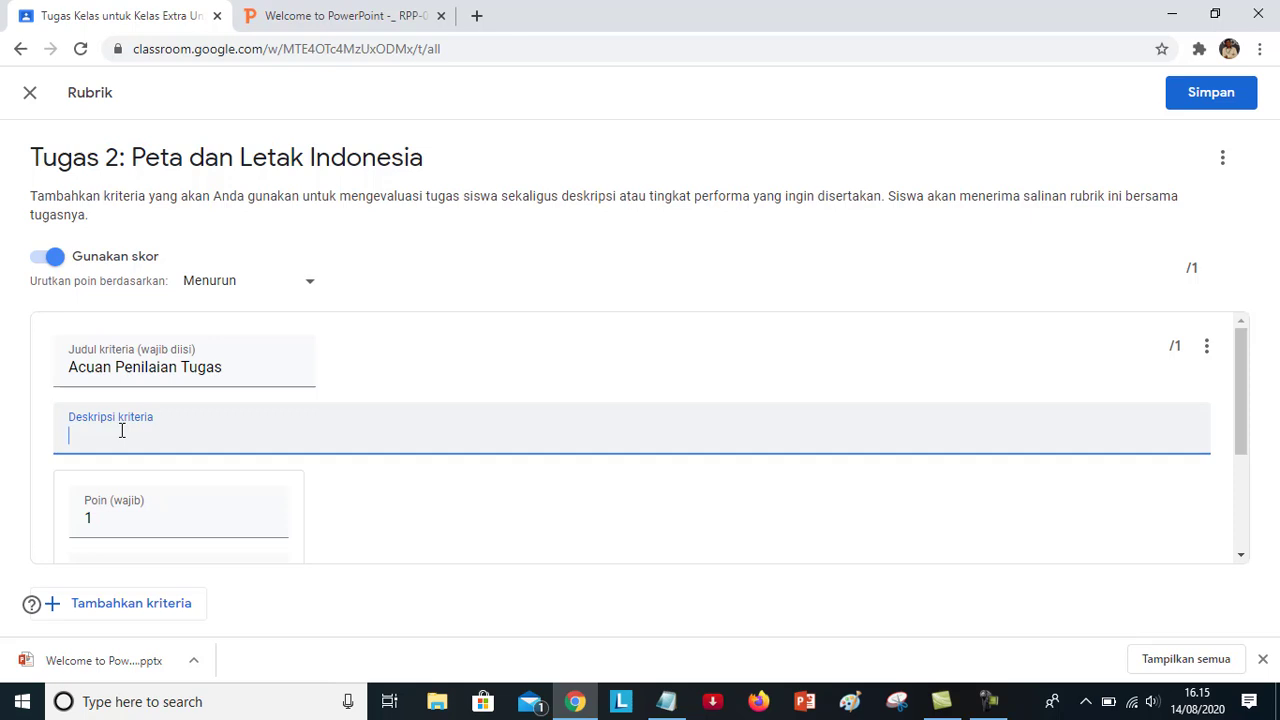
key("ctrl+v")
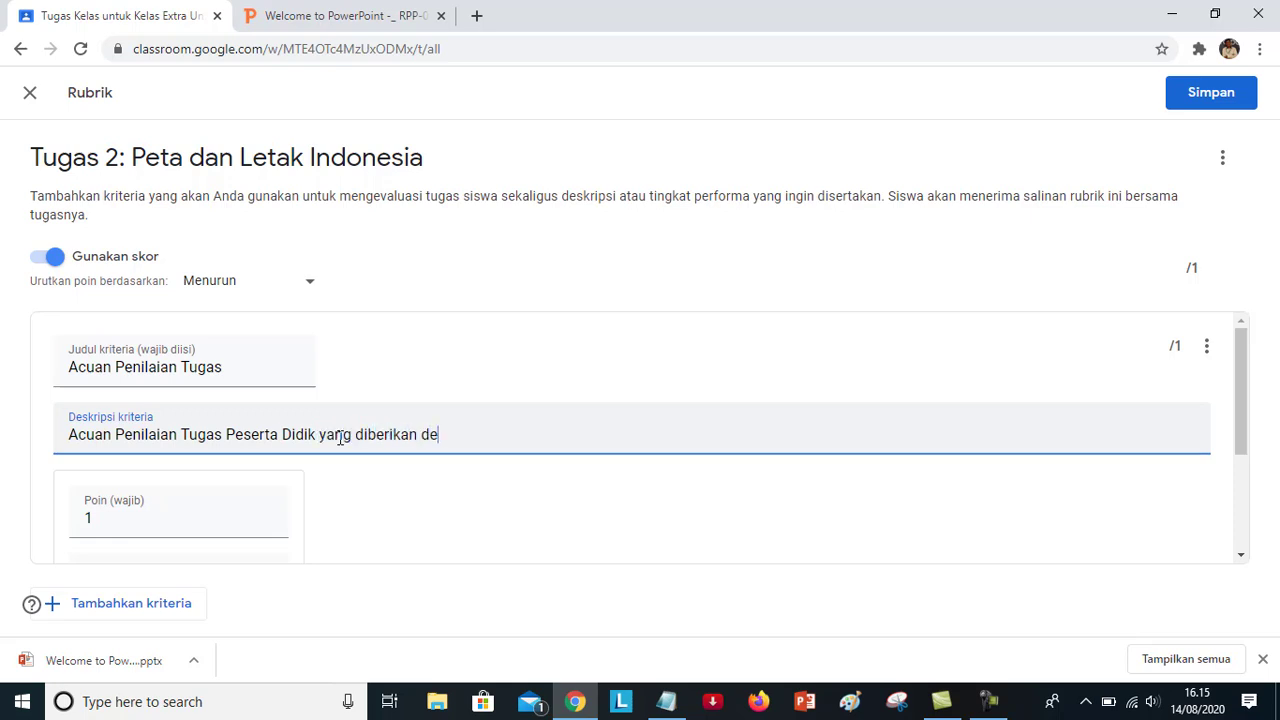
- Extend the criterion's description with "yang diberikan dengan menggunakan 5 level."
type("ngan mengg")
type("unakan 5")
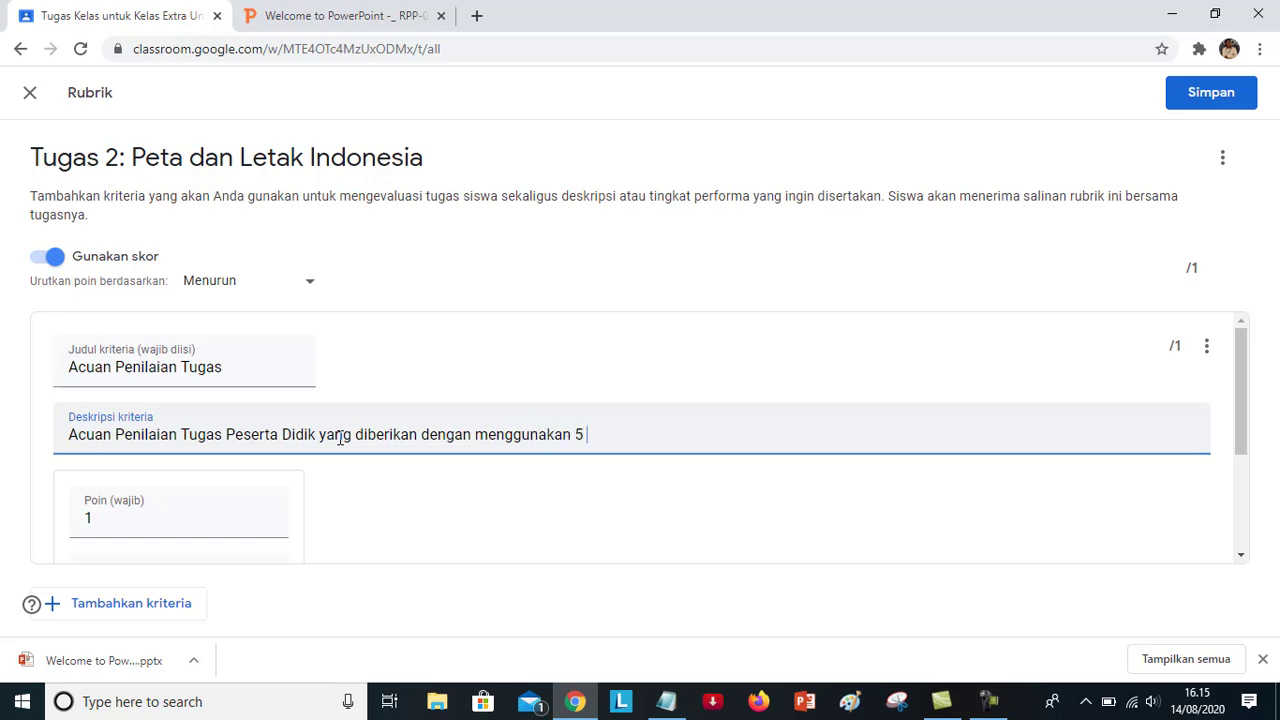
type(" level.")
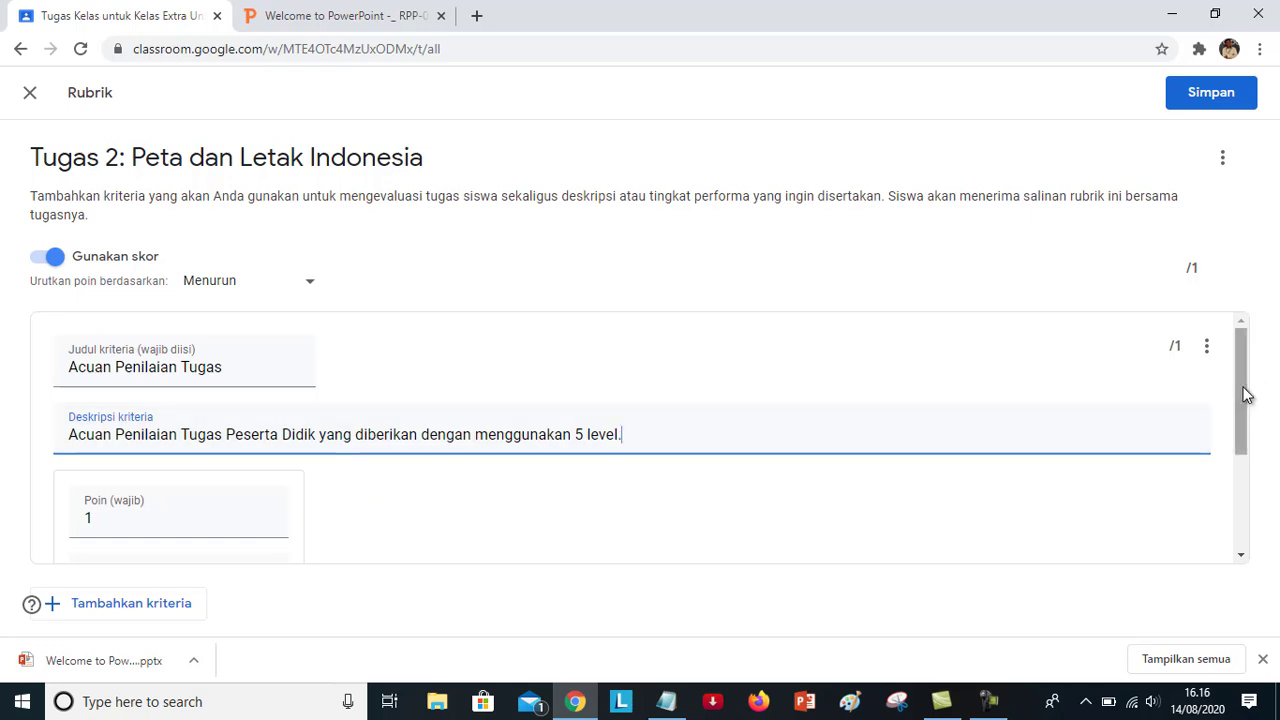
- Set the first rubric level's points to 5 and title the level "A"
left_click_drag(1243, 391, 1243, 455)
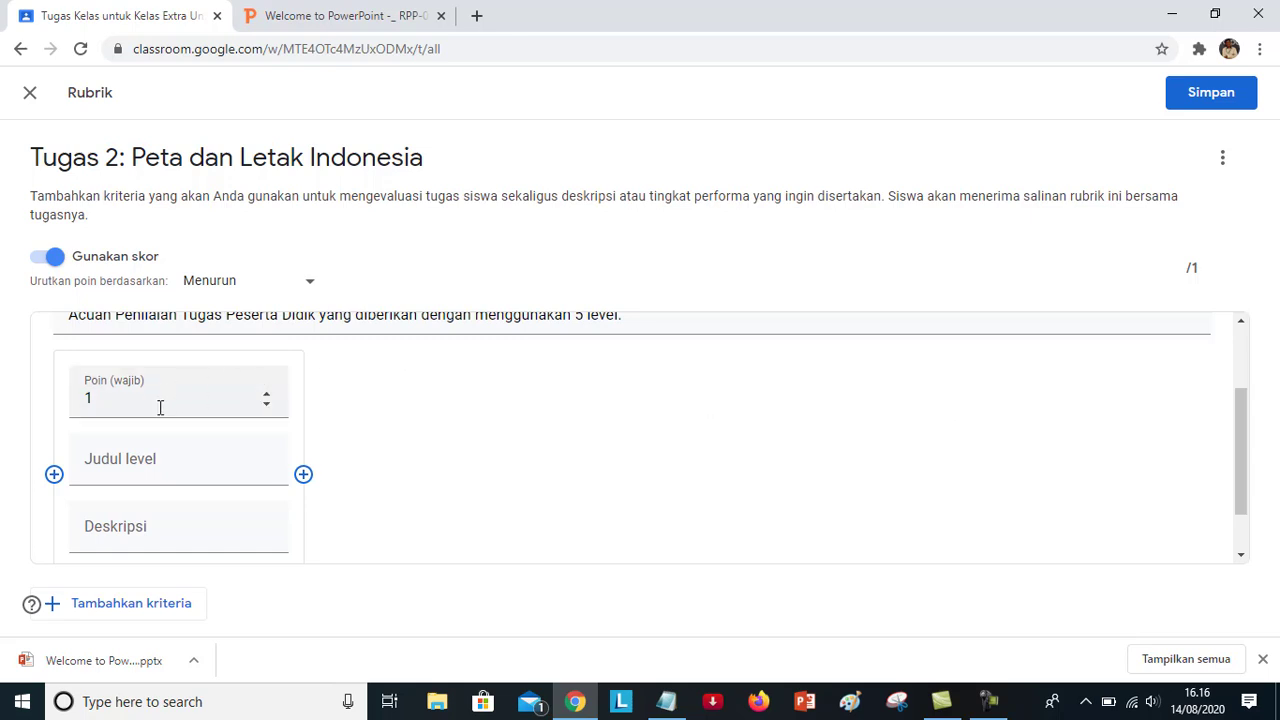
scroll(460, 449, "up", 1)
scroll(457, 443, "down", 2)
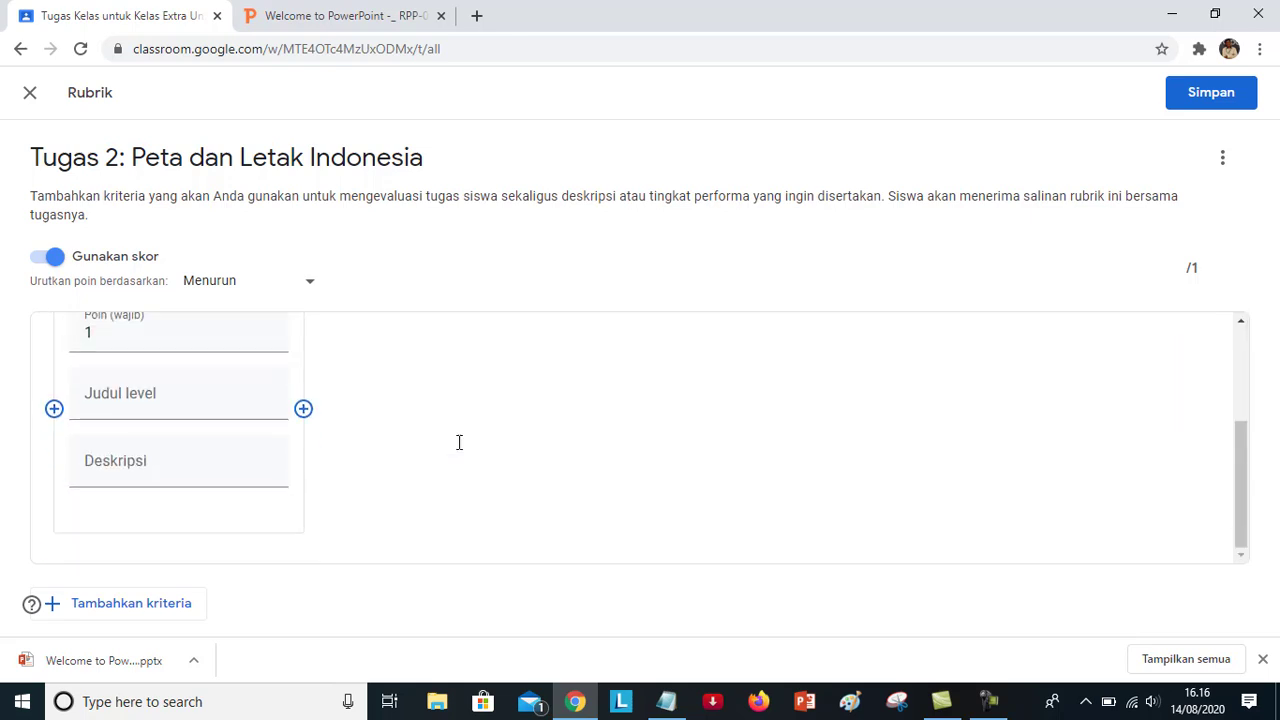
left_click(128, 343)
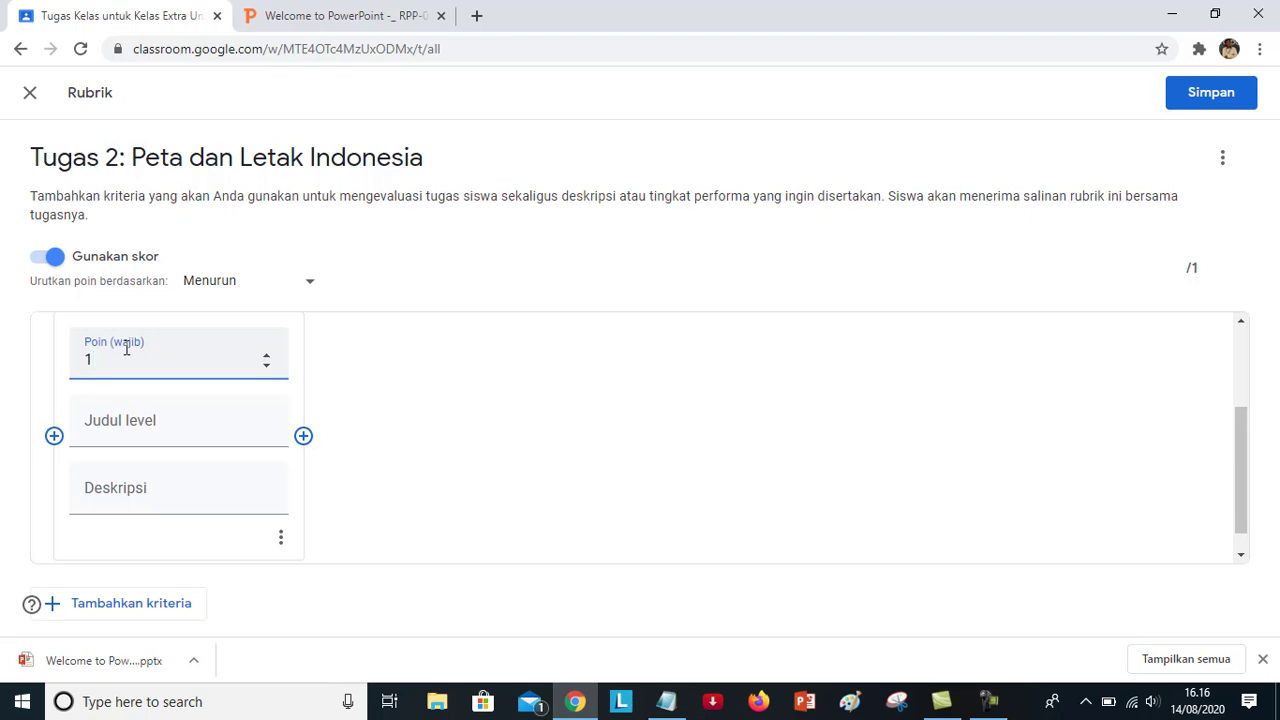
key("BackSpace")
type("3")
scroll(343, 378, "up", 2)
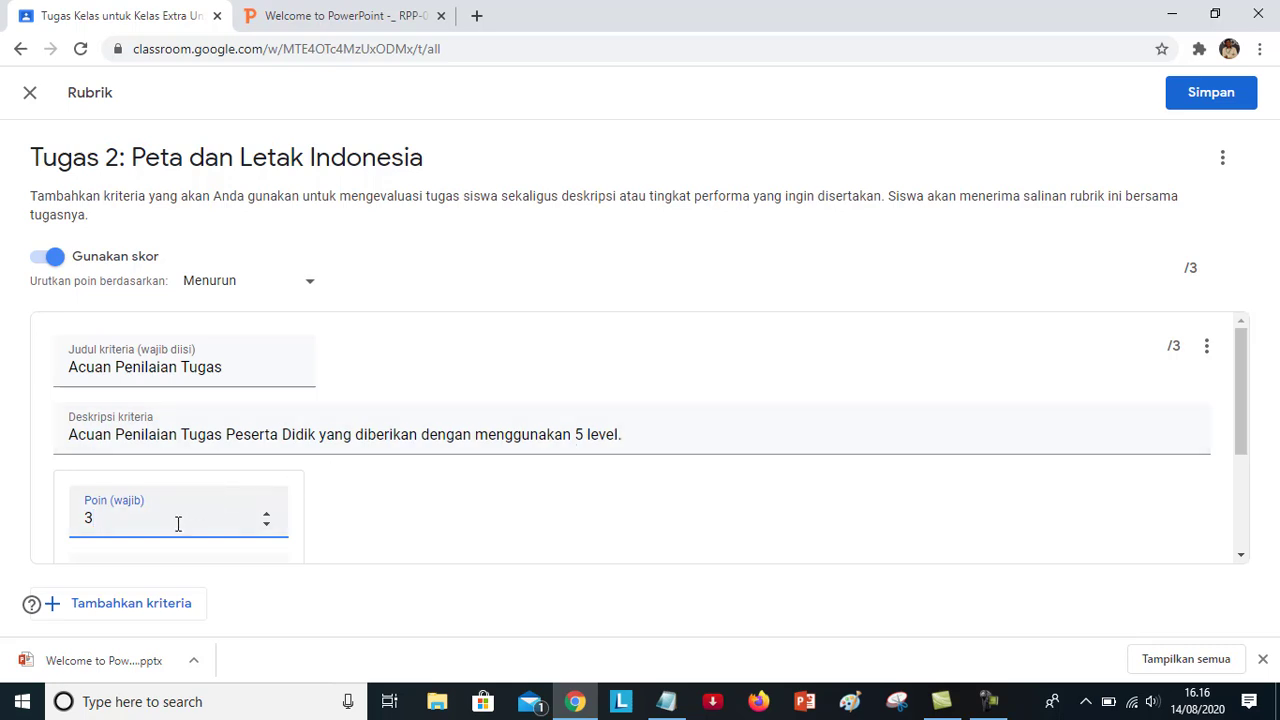
left_click(266, 516)
left_click(266, 516)
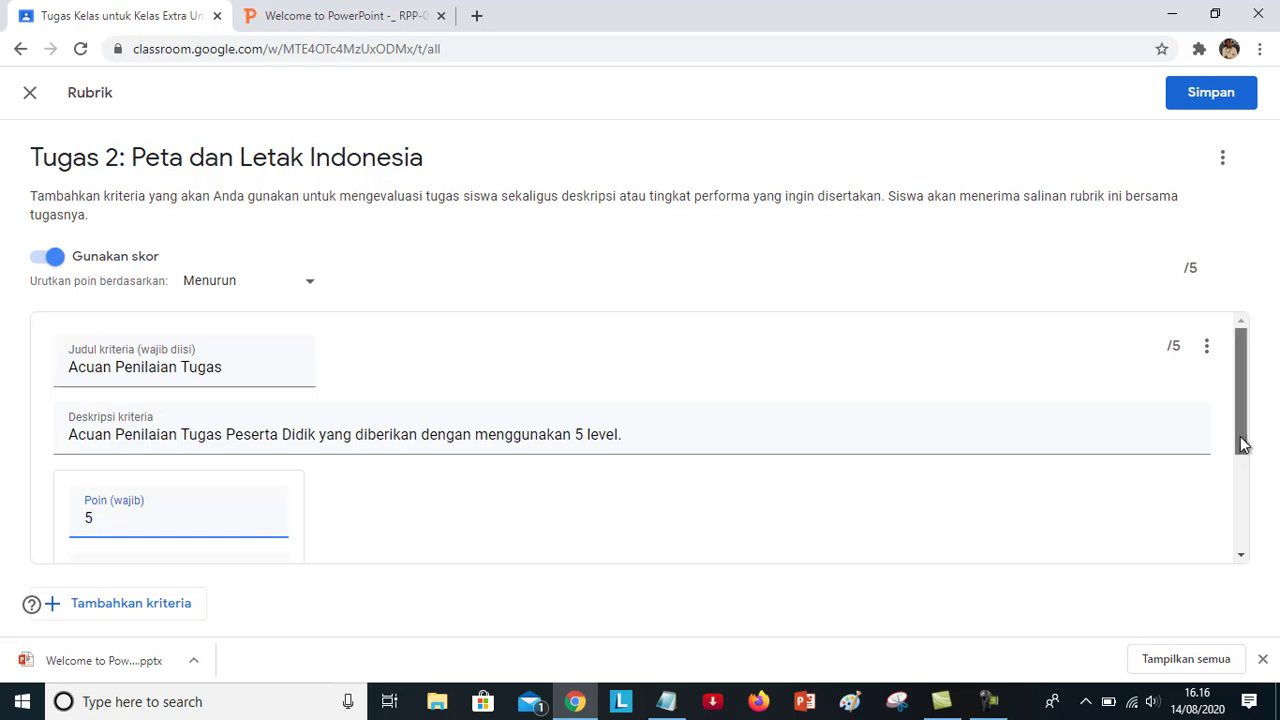
left_click_drag(1243, 442, 1243, 520)
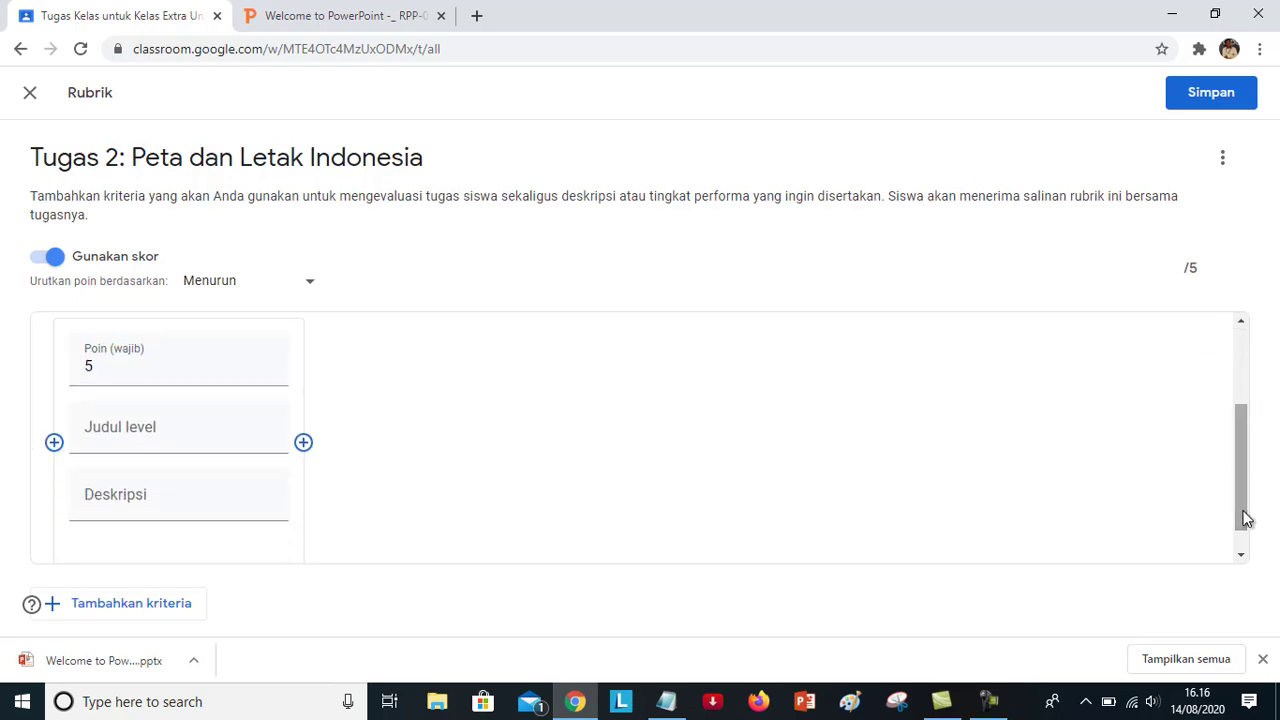
left_click(166, 438)
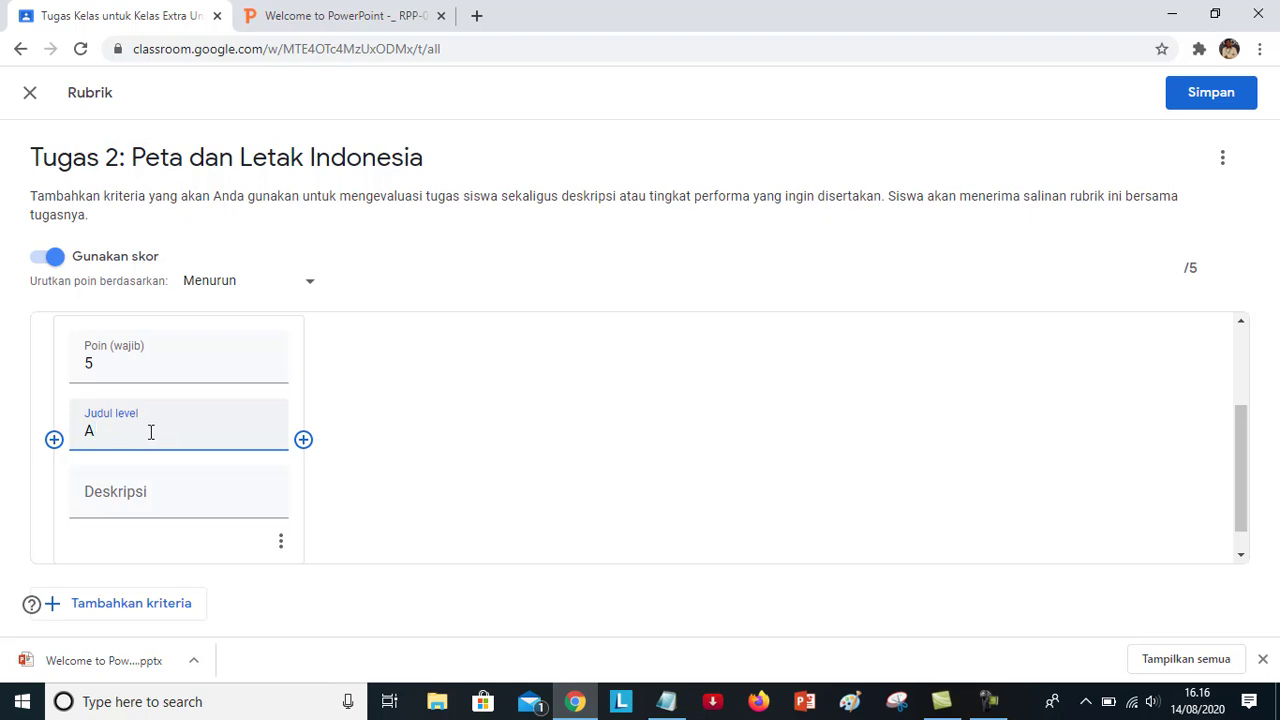
- Copy "Jika pekerjaan peserta didik lengkap, benar, rinci, sesuai perintah yang diberikan" from the Notepad notes and paste it as level A's description
left_click(131, 496)
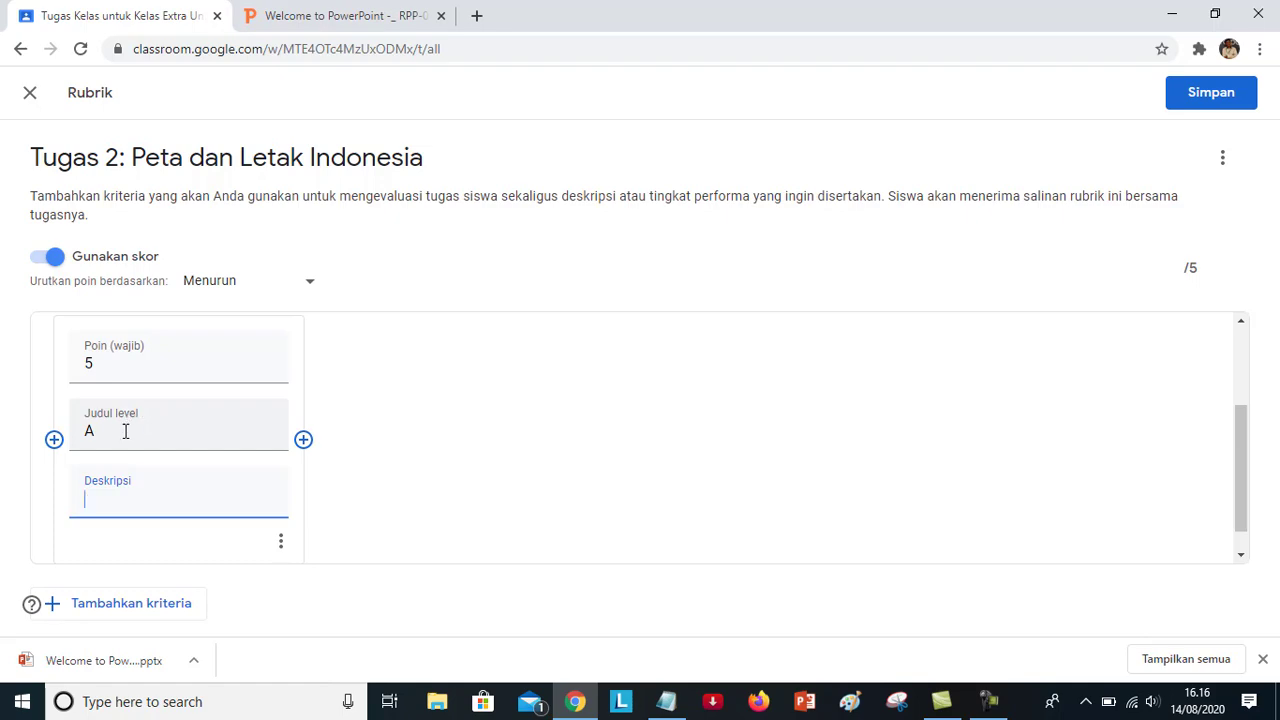
left_click(666, 701)
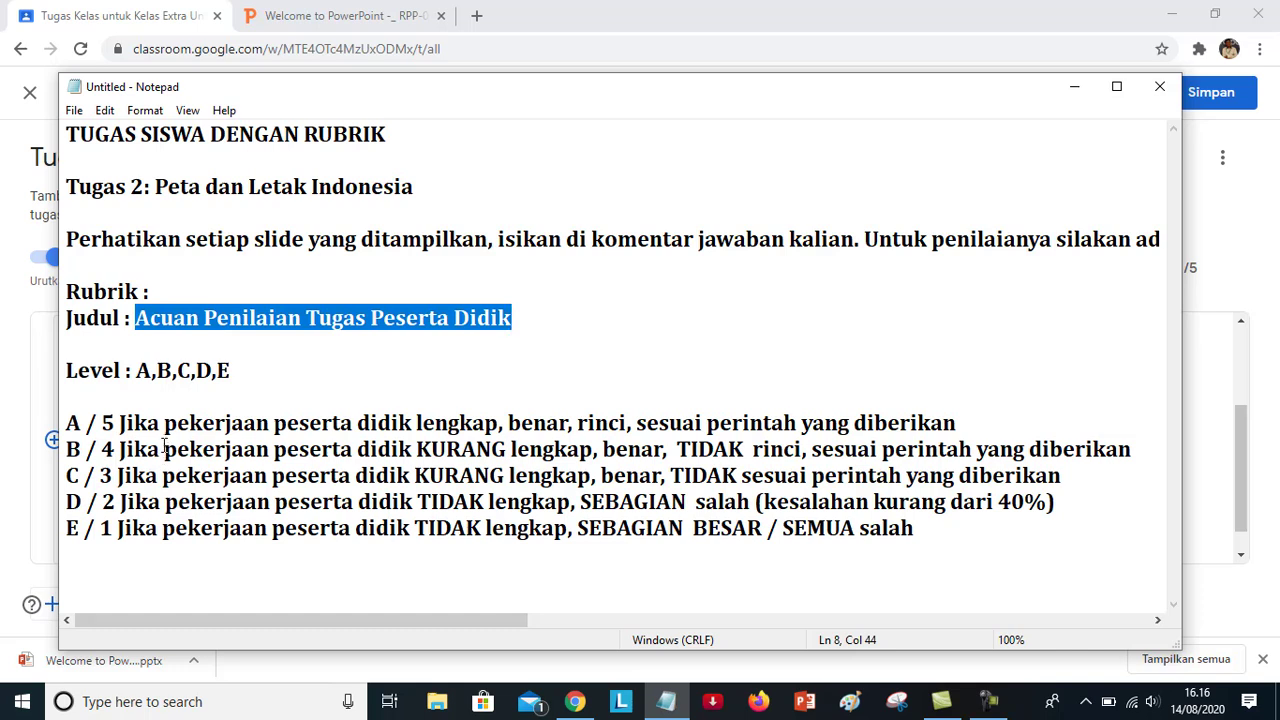
left_click_drag(119, 423, 956, 423)
key("ctrl+c")
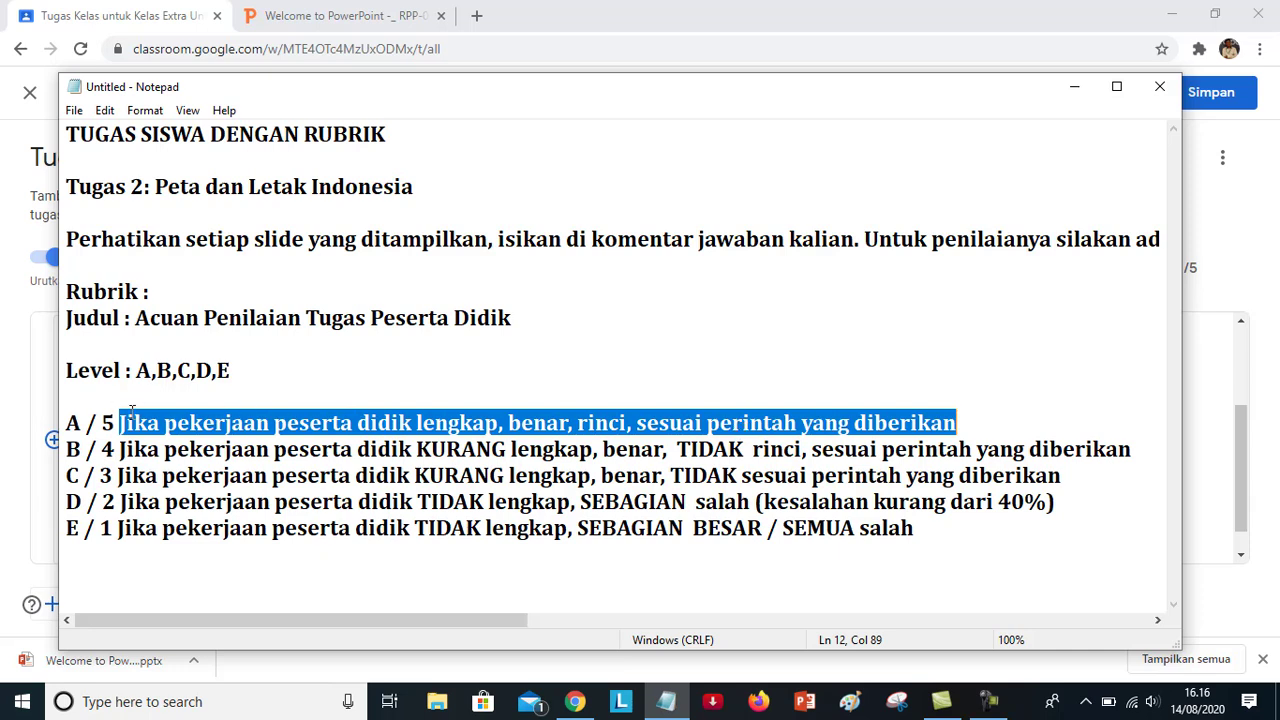
left_click(127, 424)
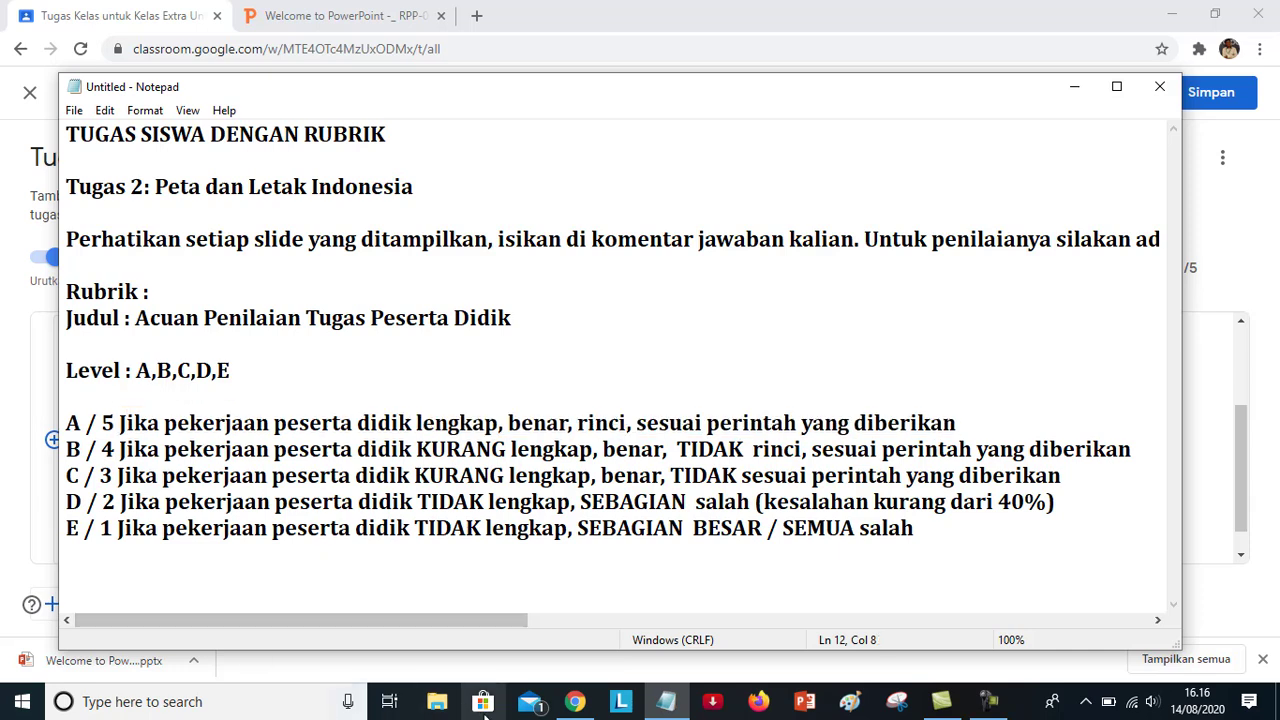
left_click(575, 701)
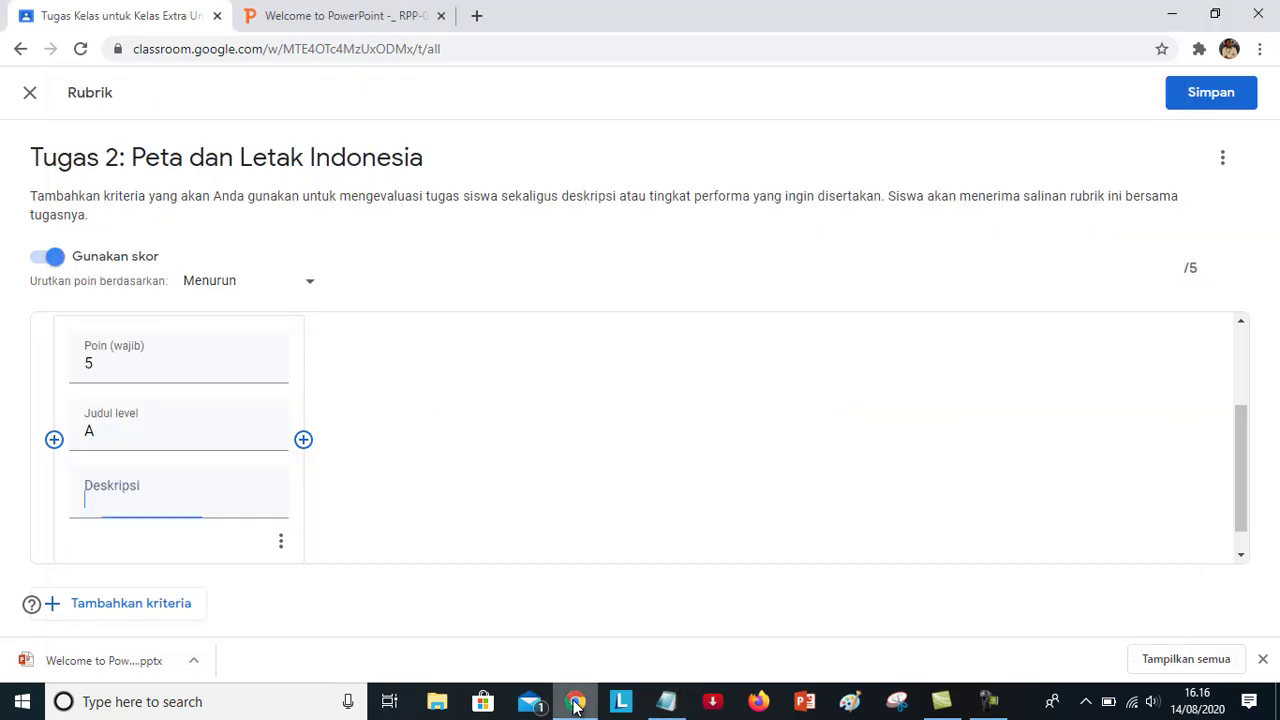
left_click(112, 479)
left_click(106, 497)
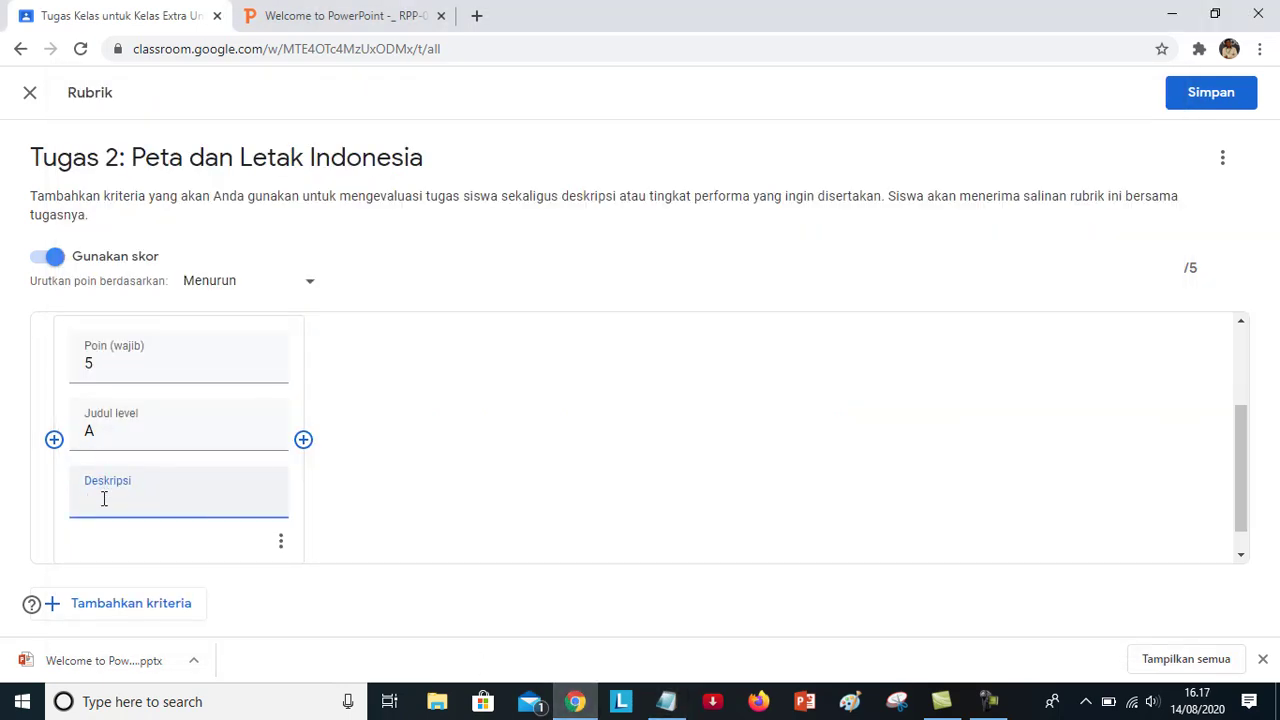
key("ctrl+v")
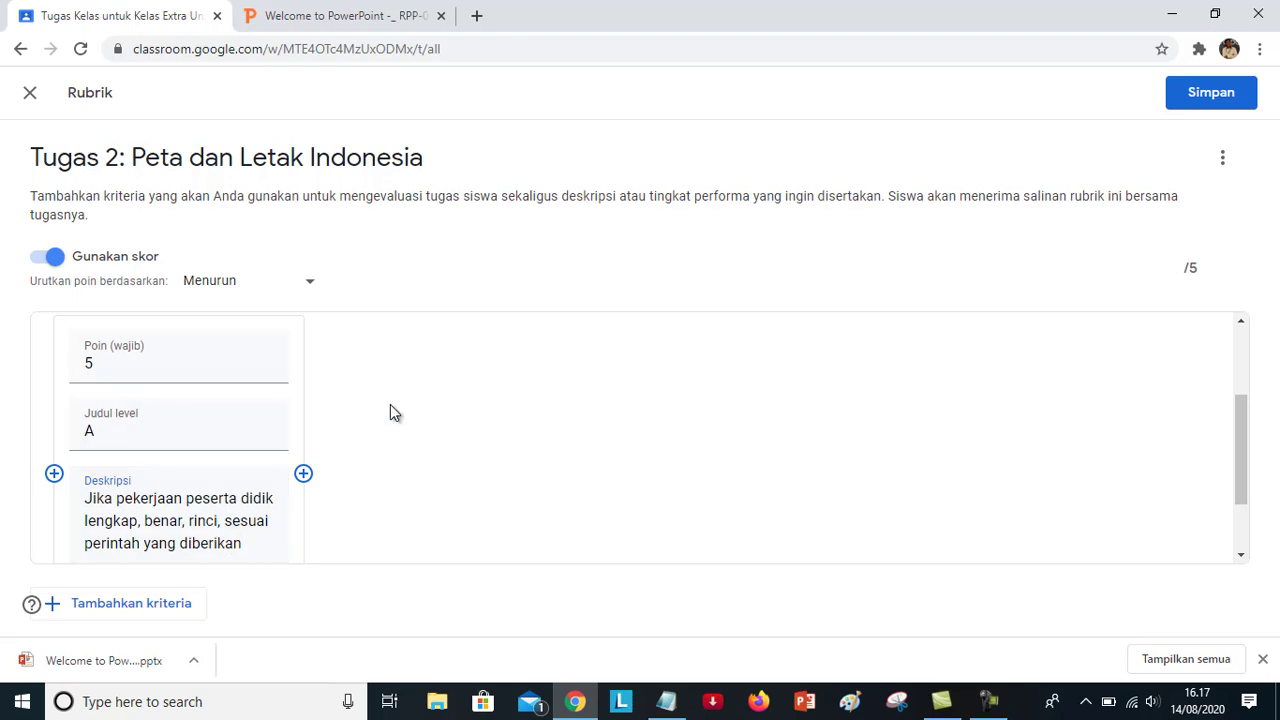
- Add a second rubric level after level A, set its points to 4 and title it "B"
scroll(390, 404, "up", 3)
scroll(390, 412, "down", 5)
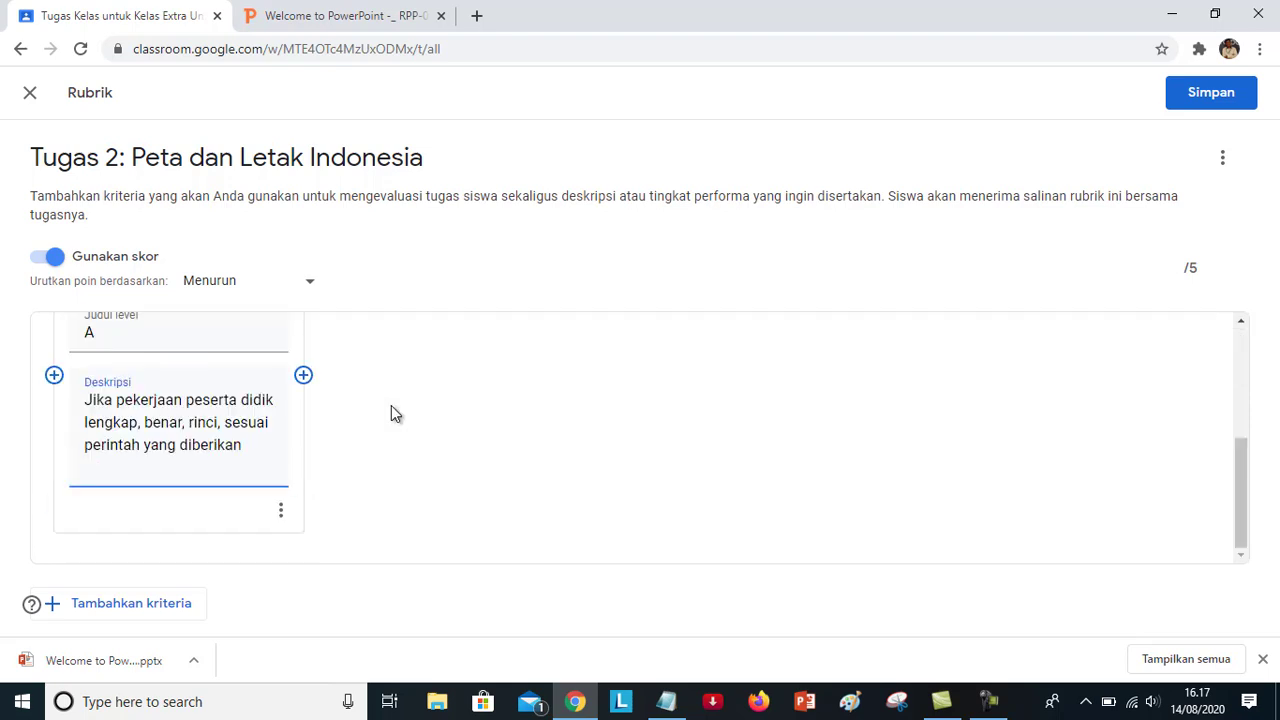
left_click(304, 376)
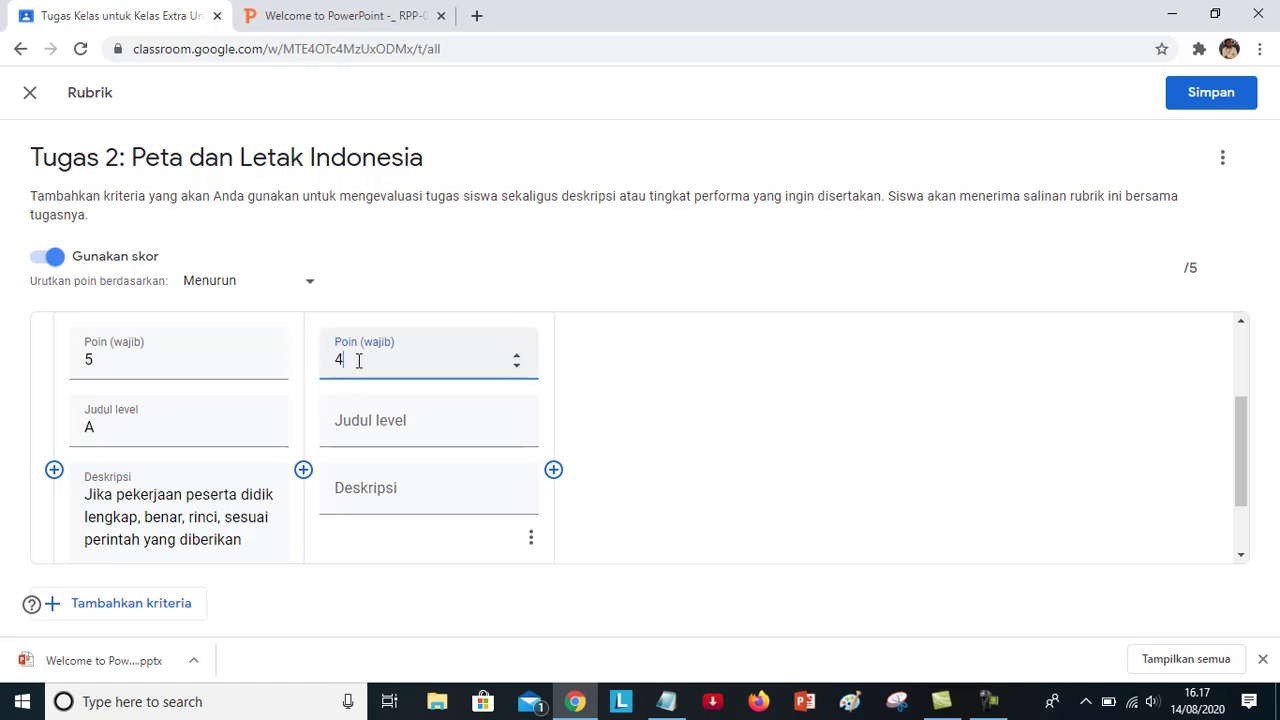
left_click(354, 434)
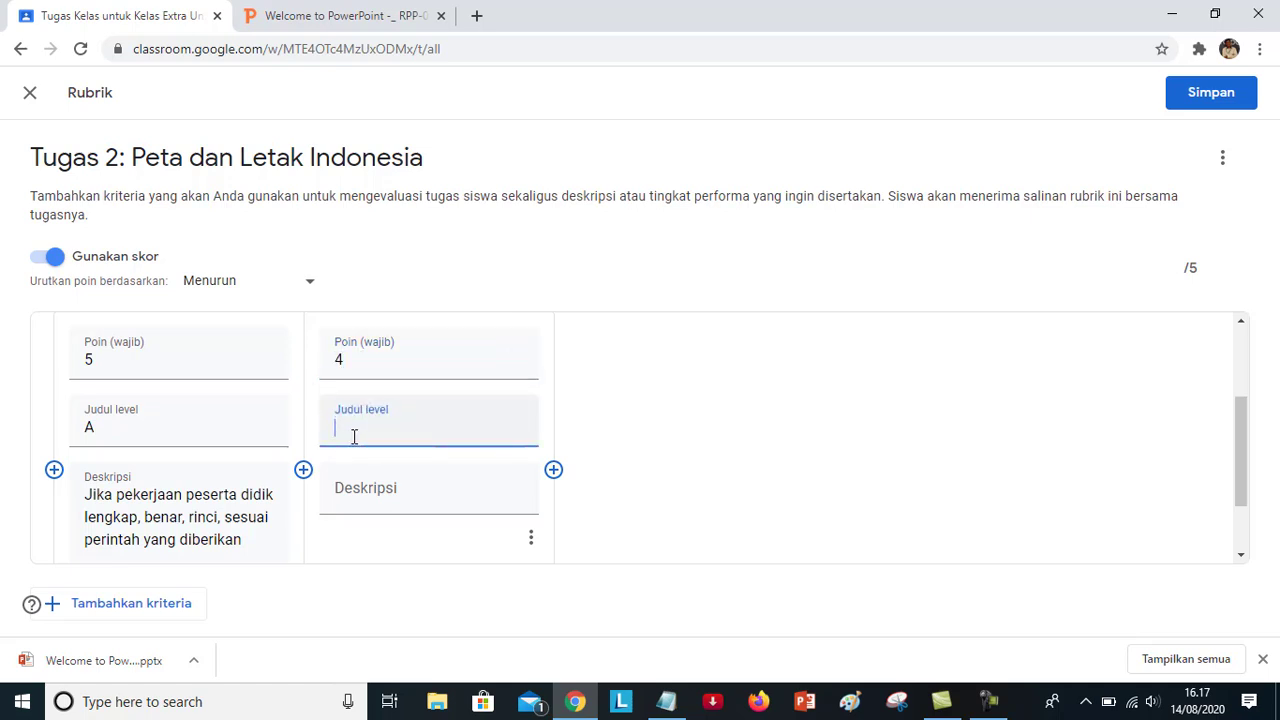
type("B")
- Copy "Jika pekerjaan peserta didik KURANG lengkap, benar, TIDAK rinci, sesuai perintah yang diberikan" from the Notepad notes and paste it as level B's description
left_click(670, 702)
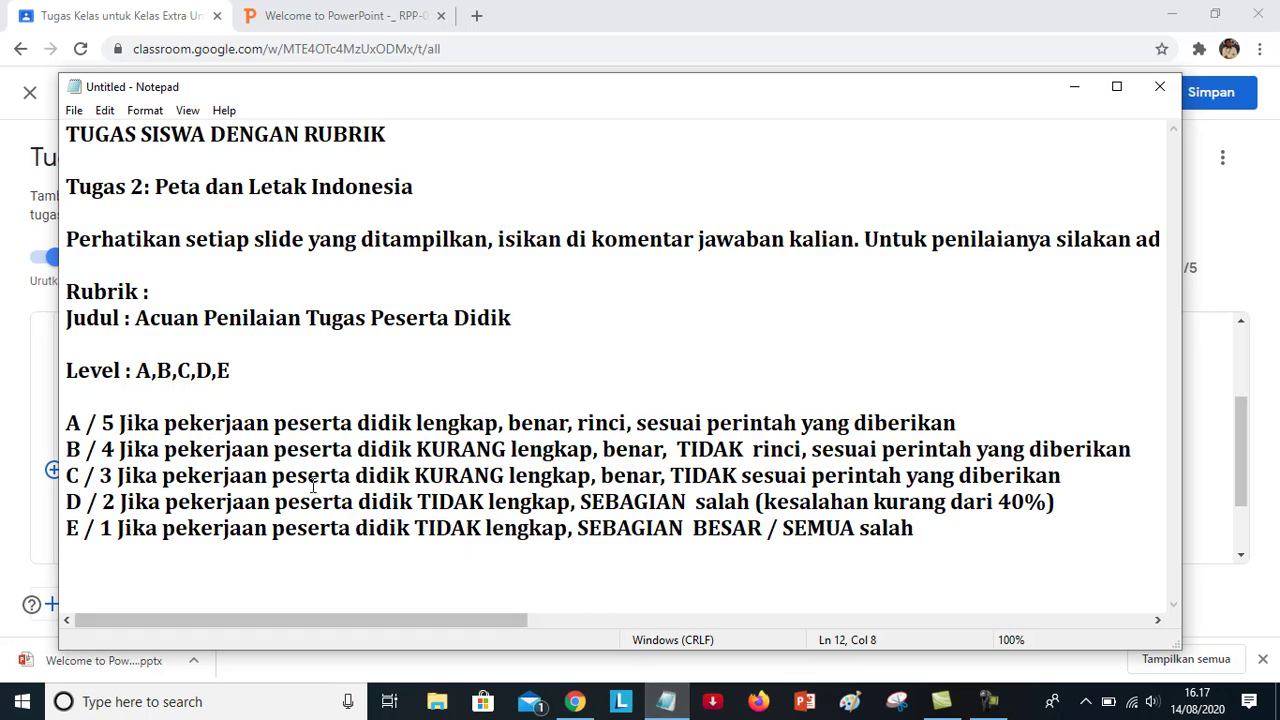
left_click_drag(119, 450, 1134, 452)
key("ctrl+c")
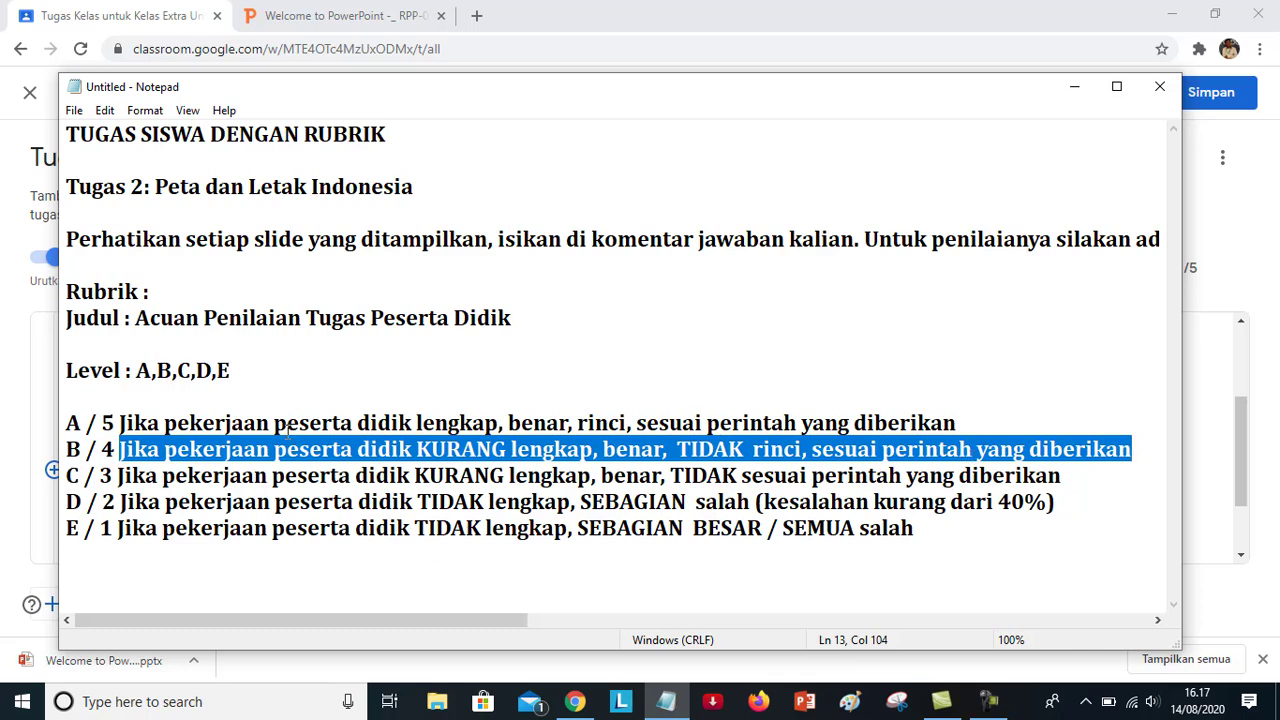
left_click(352, 452)
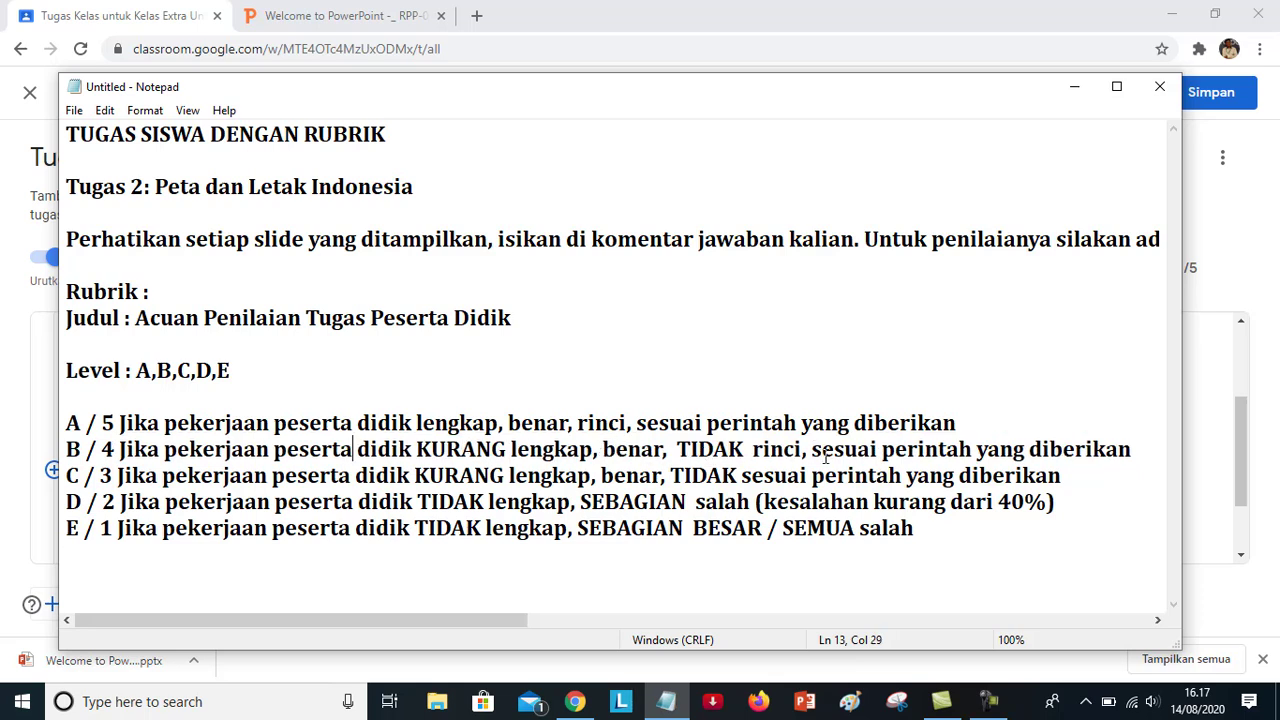
left_click(575, 703)
left_click(347, 491)
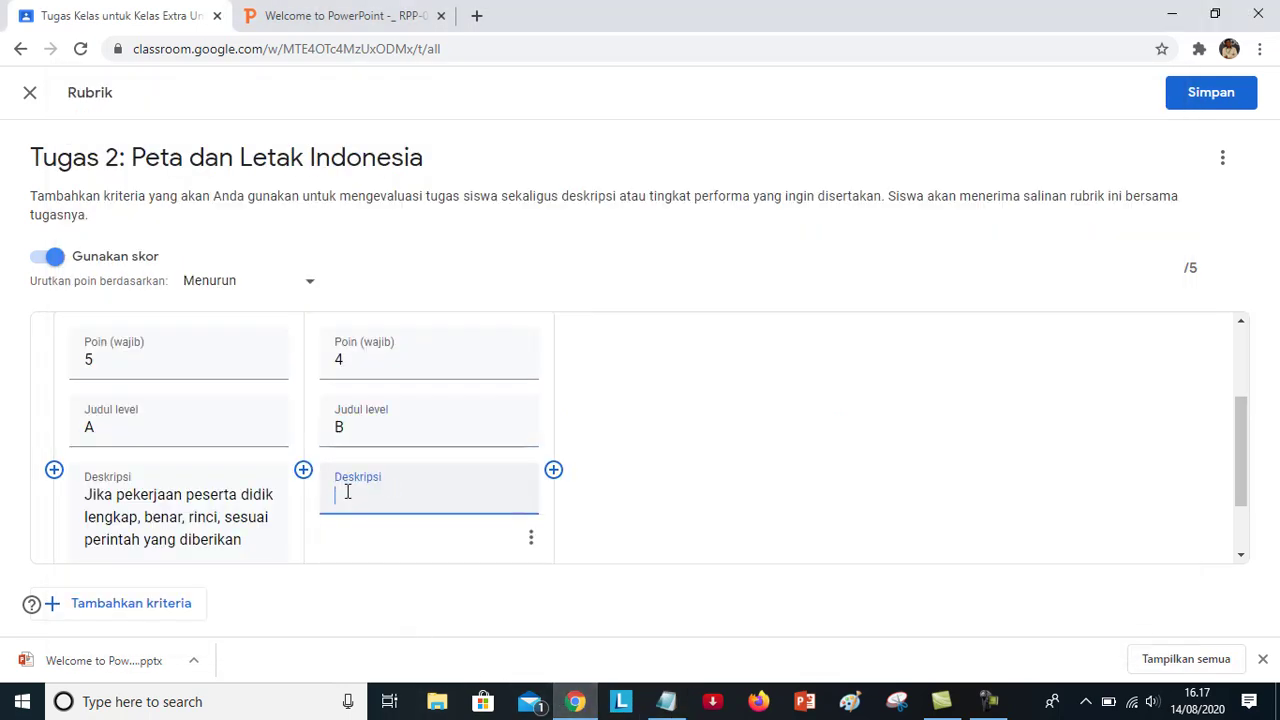
key("ctrl+v")
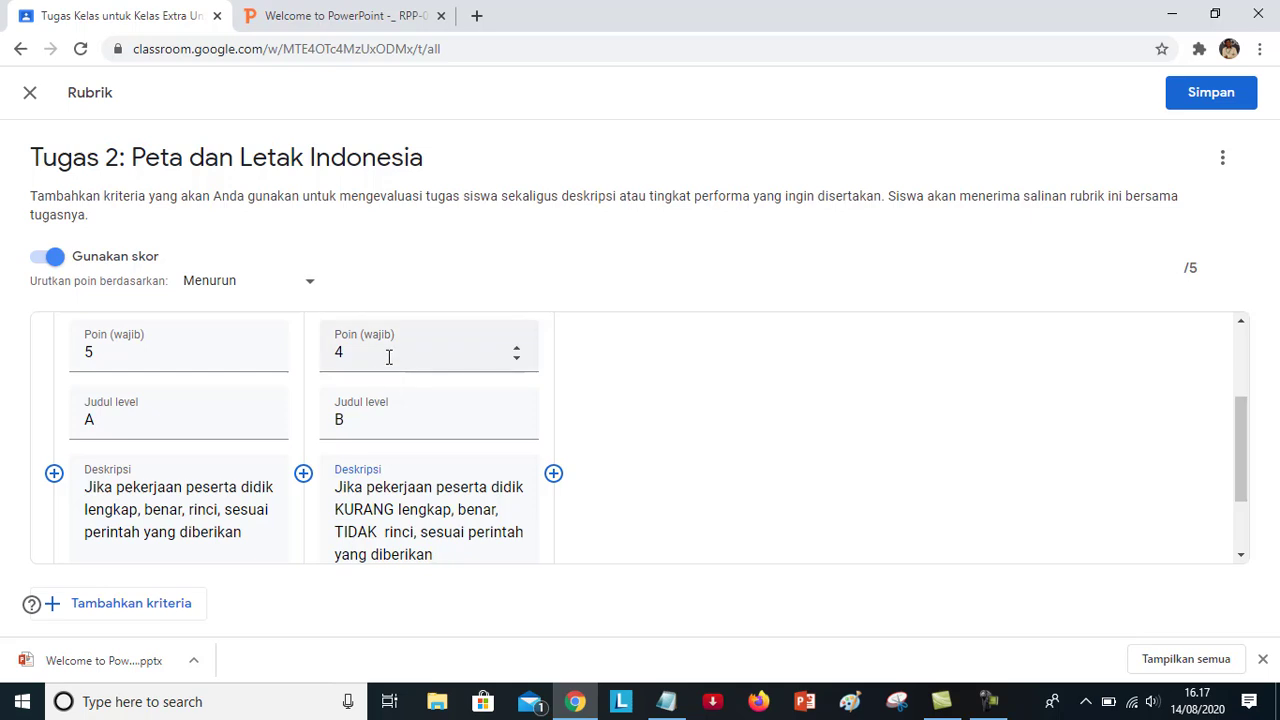
- Add a third rubric level titled "C" with 3 points and paste the "C / 3" text from the Notepad notes as its description
left_click(555, 473)
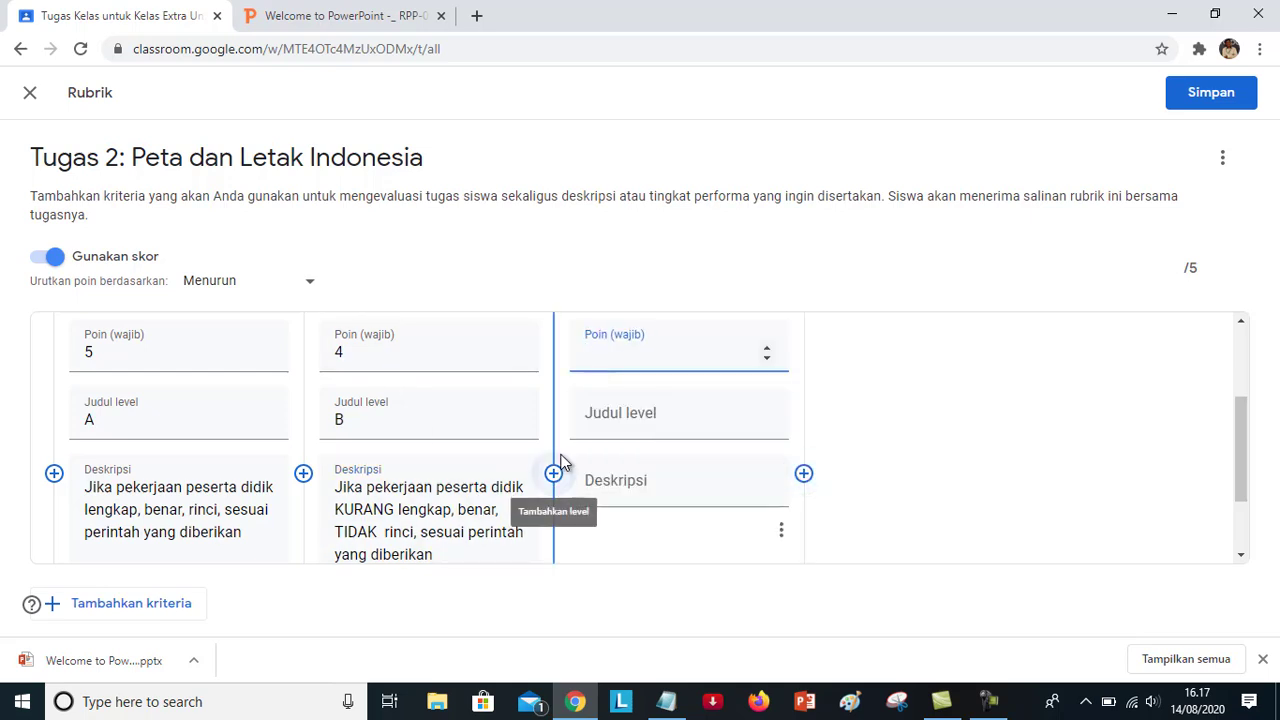
left_click(602, 420)
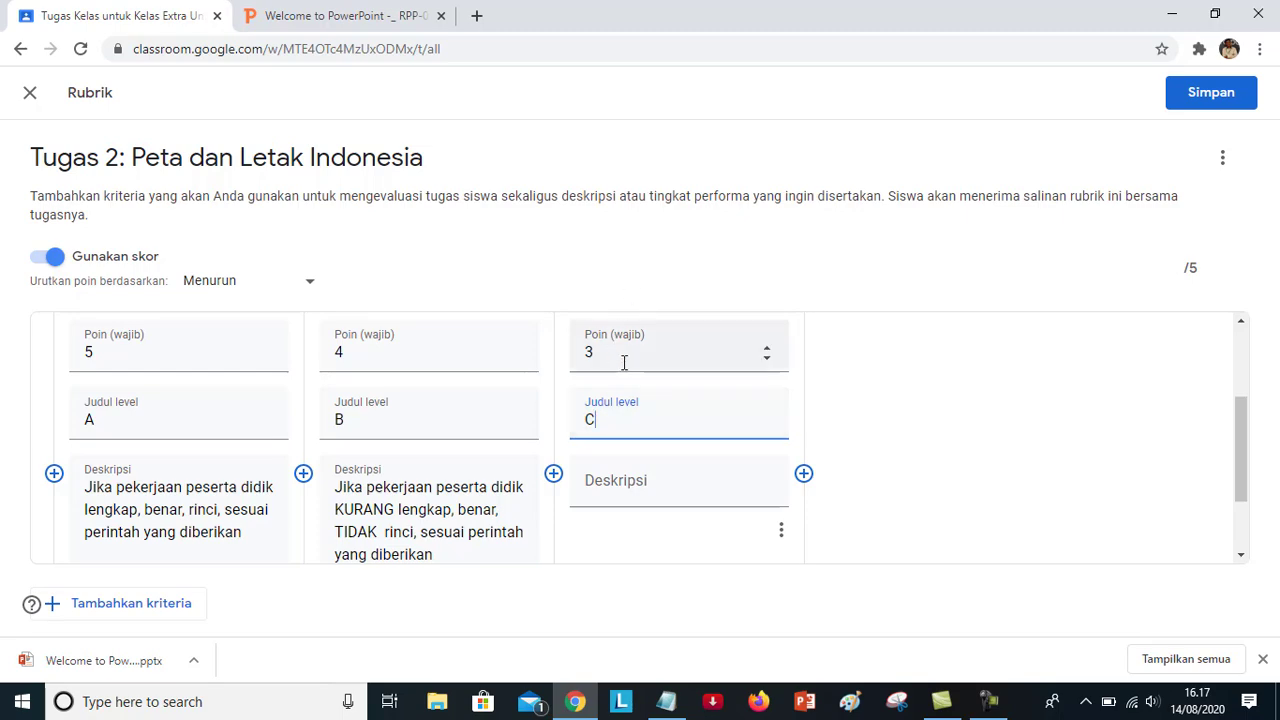
left_click(614, 480)
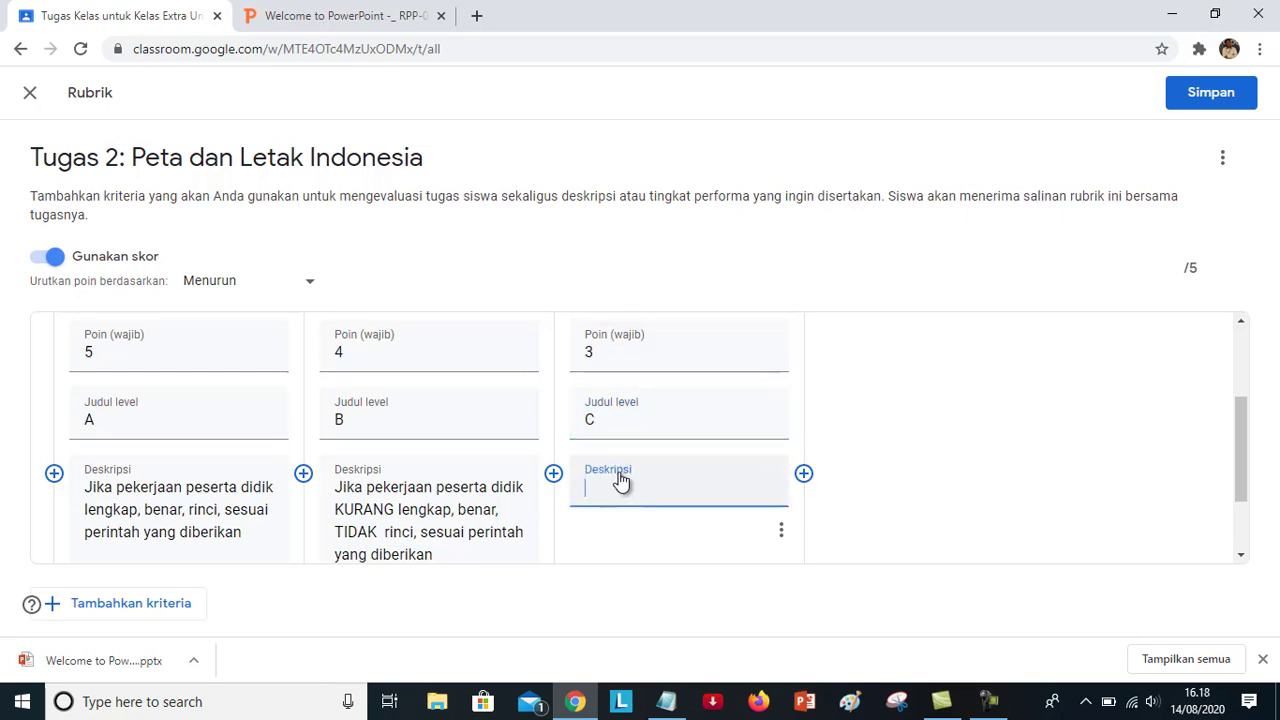
left_click(668, 702)
left_click(119, 476)
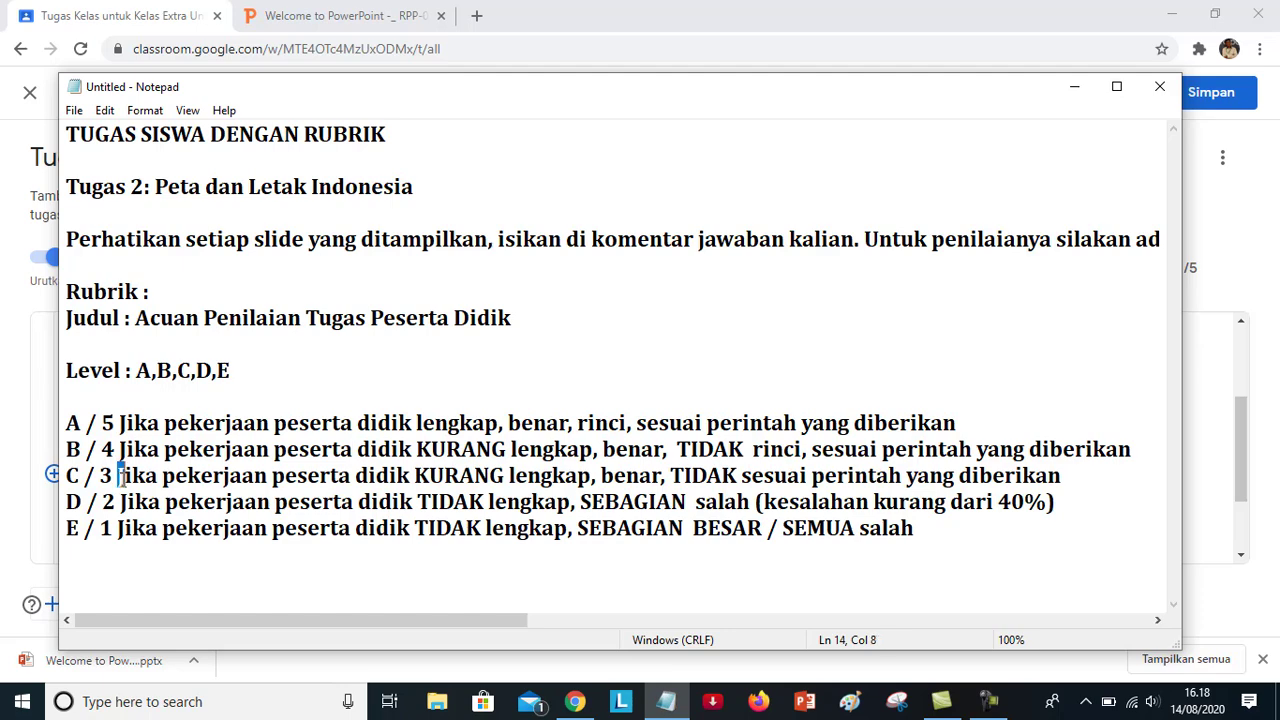
left_click_drag(119, 476, 1070, 481)
key("ctrl+c")
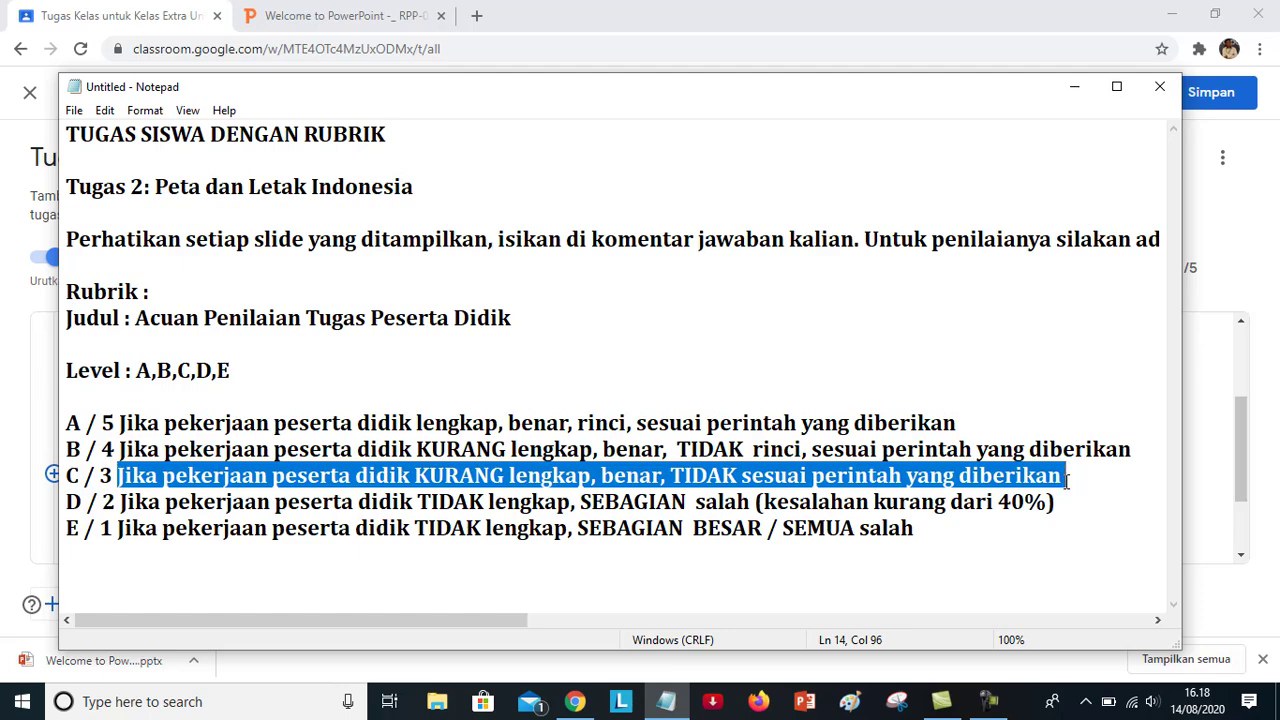
left_click(578, 700)
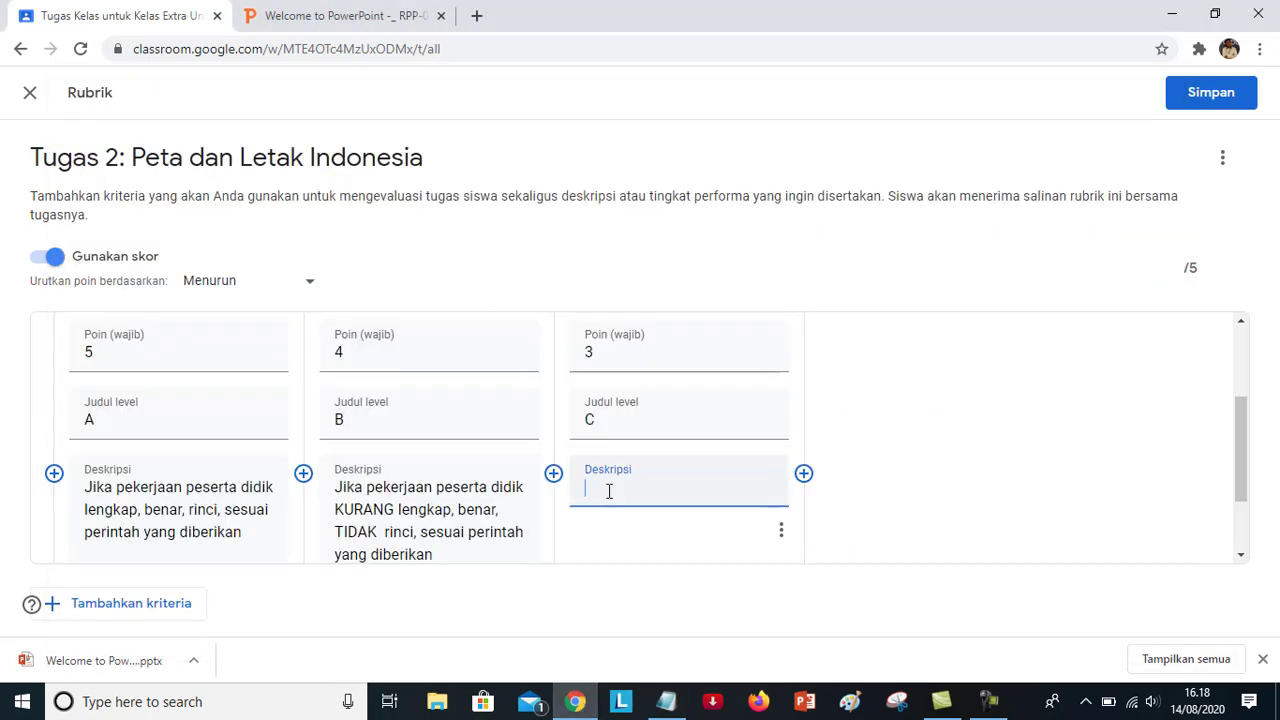
key("ctrl+v")
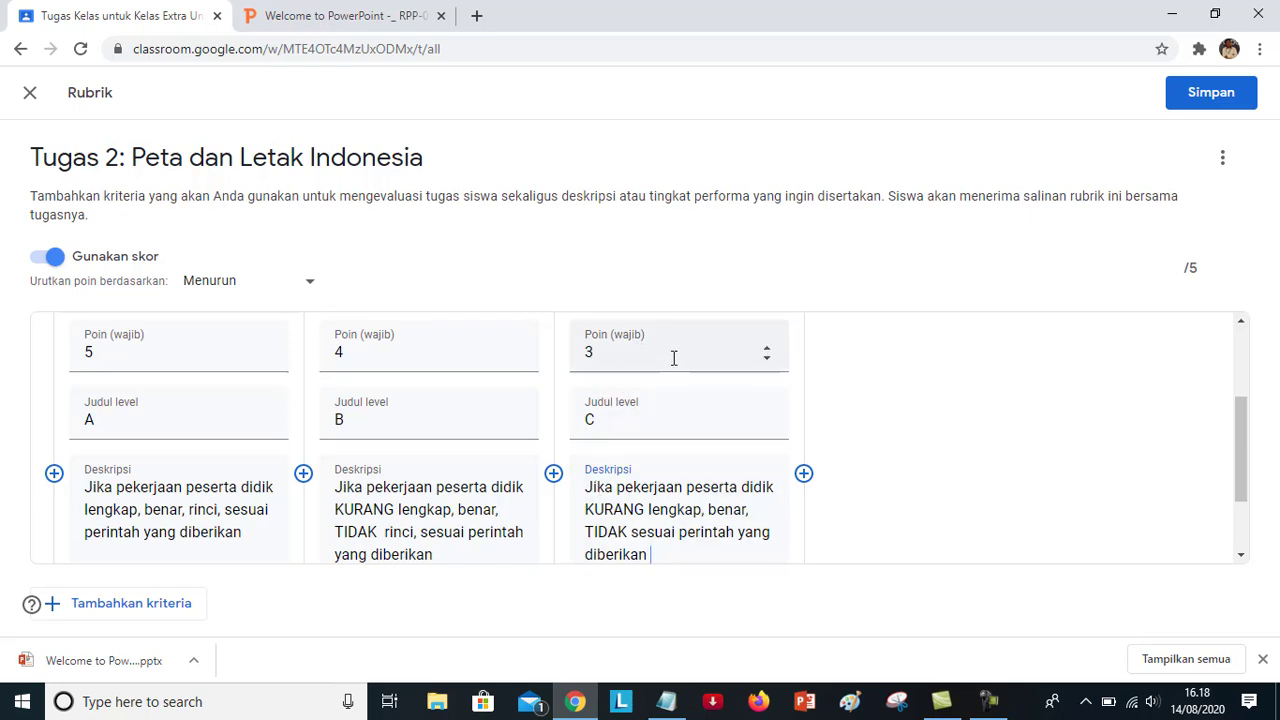
- Add a fourth rubric level after level C, set its points to 2 and title it "D"
left_click(804, 474)
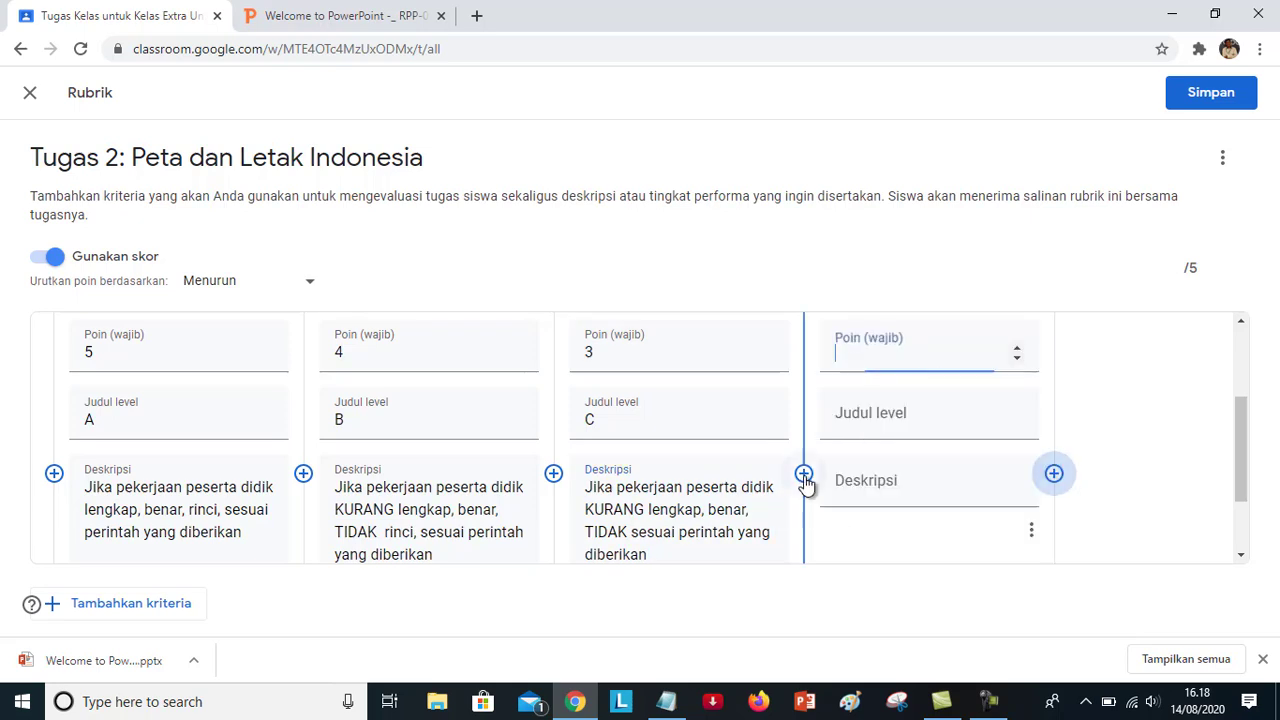
type("2")
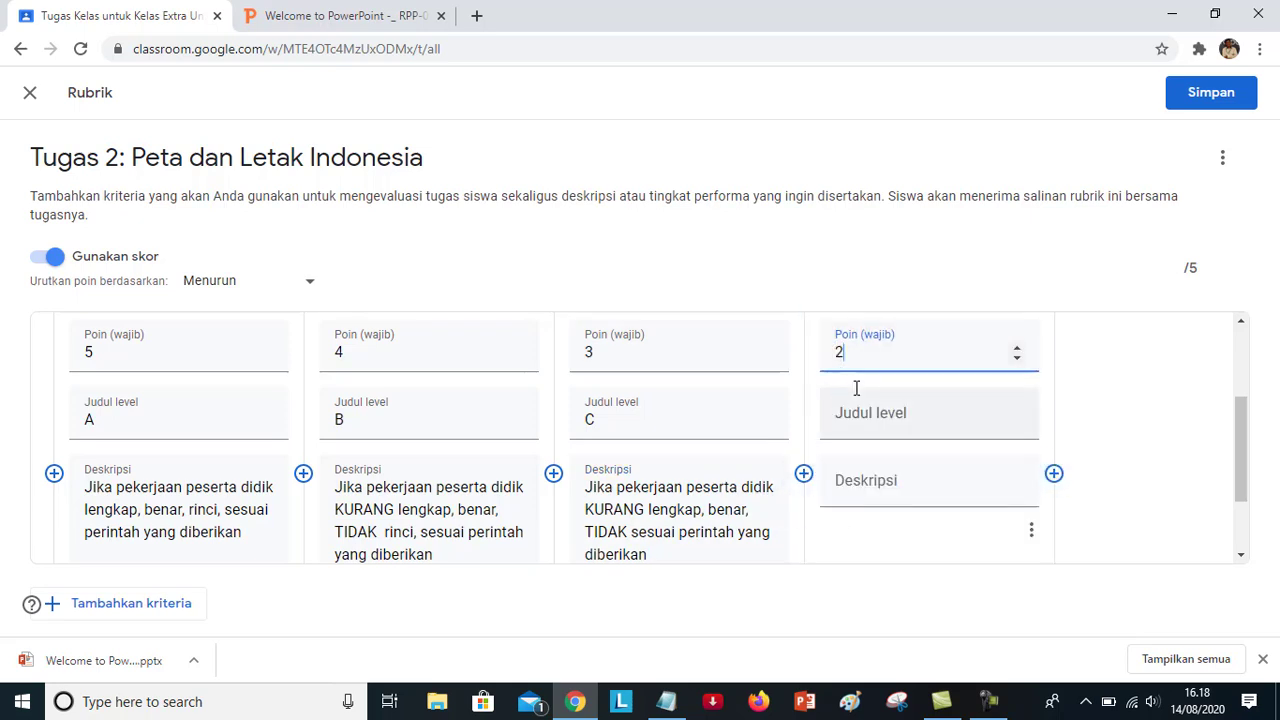
left_click(846, 425)
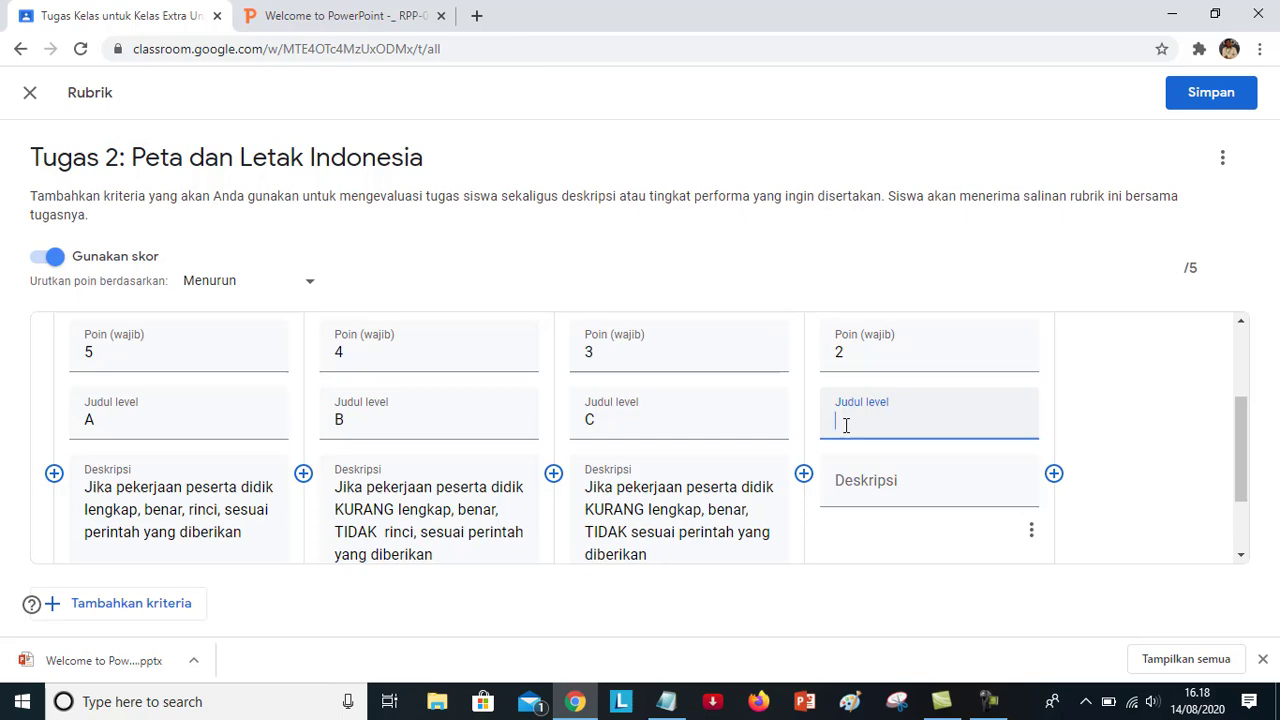
type("D")
- Copy "Jika pekerjaan peserta didik TIDAK lengkap, SEBAGIAN salah (kesalahan kurang dari 40%)" from the Notepad notes and paste it as level D's description
left_click(650, 704)
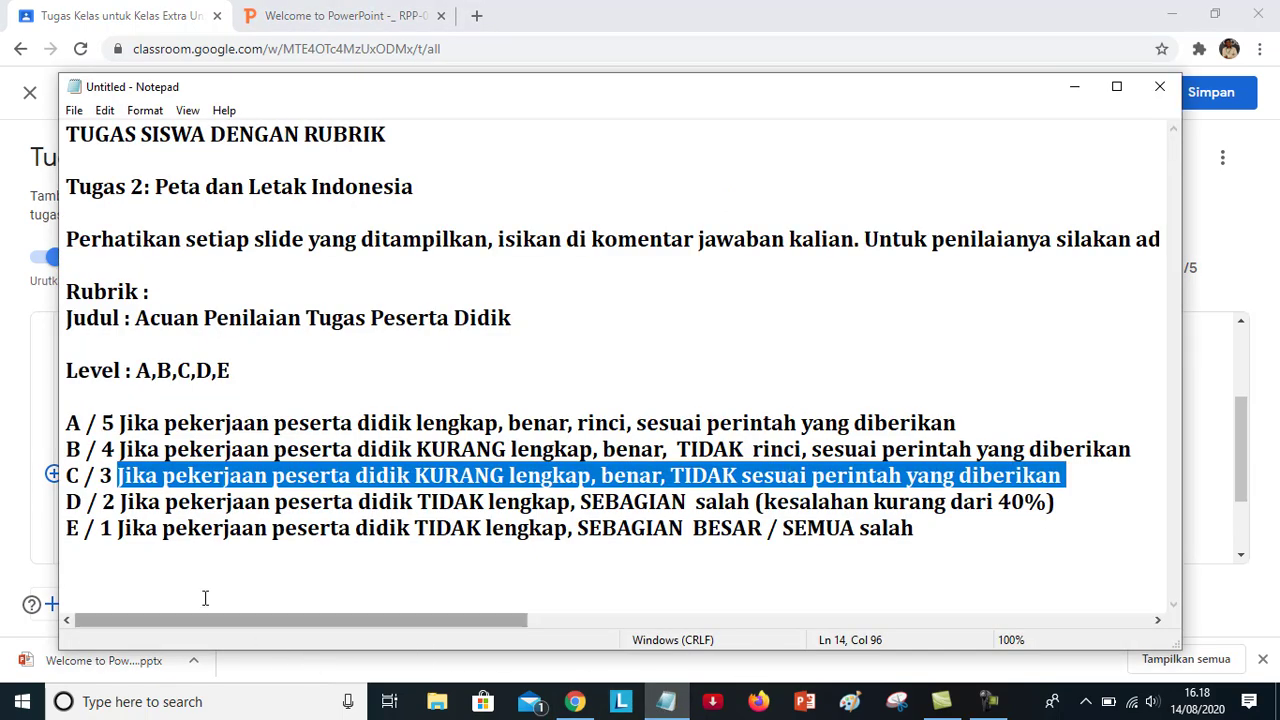
left_click_drag(120, 501, 1063, 500)
key("ctrl+c")
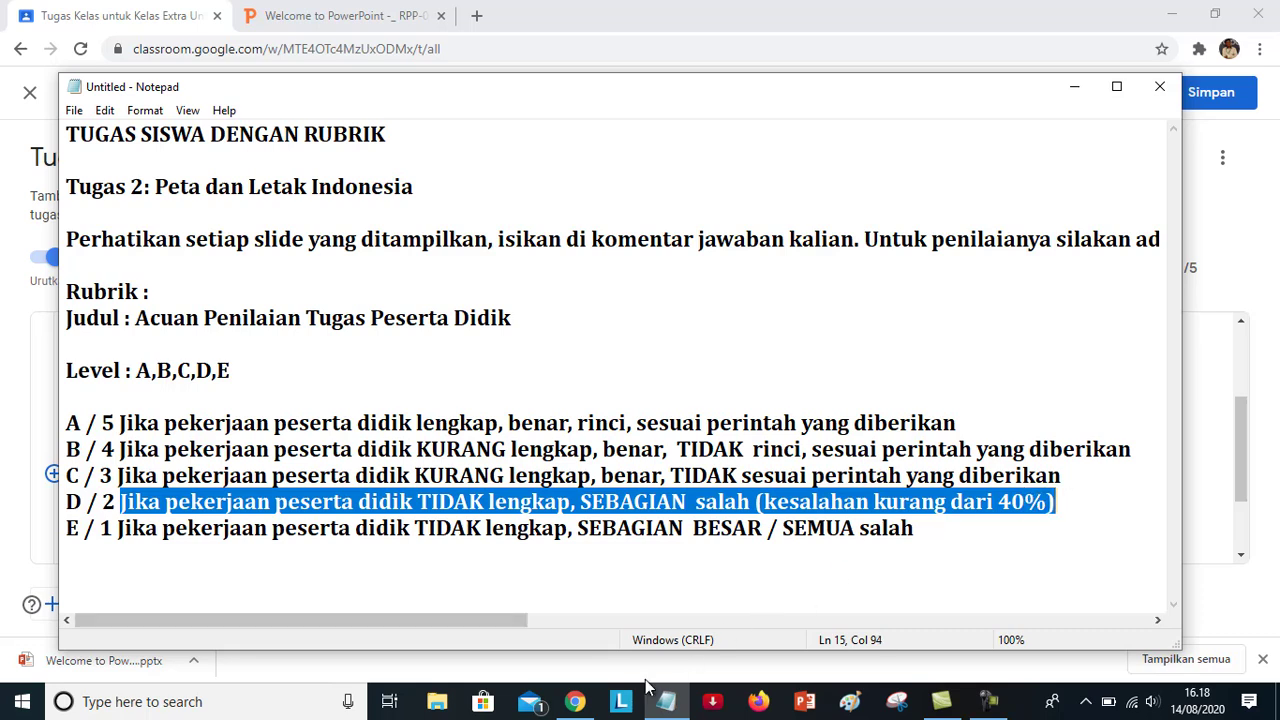
left_click(575, 701)
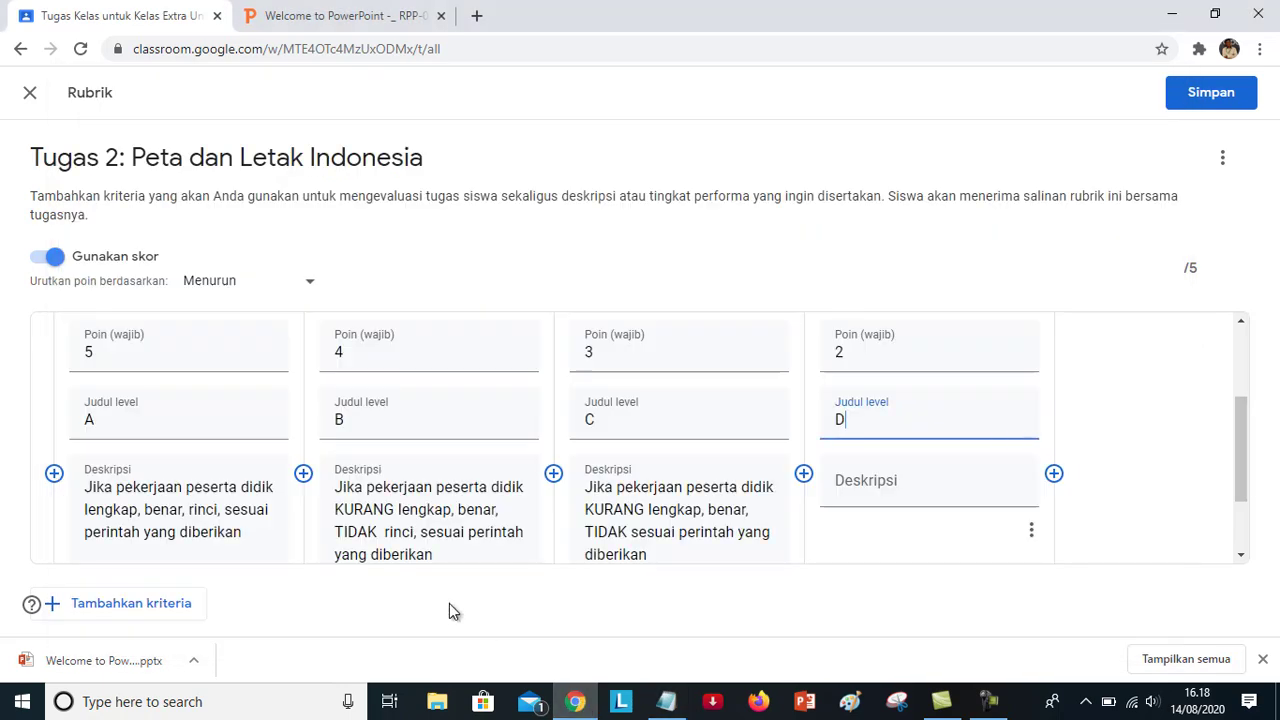
left_click(866, 478)
key("ctrl+v")
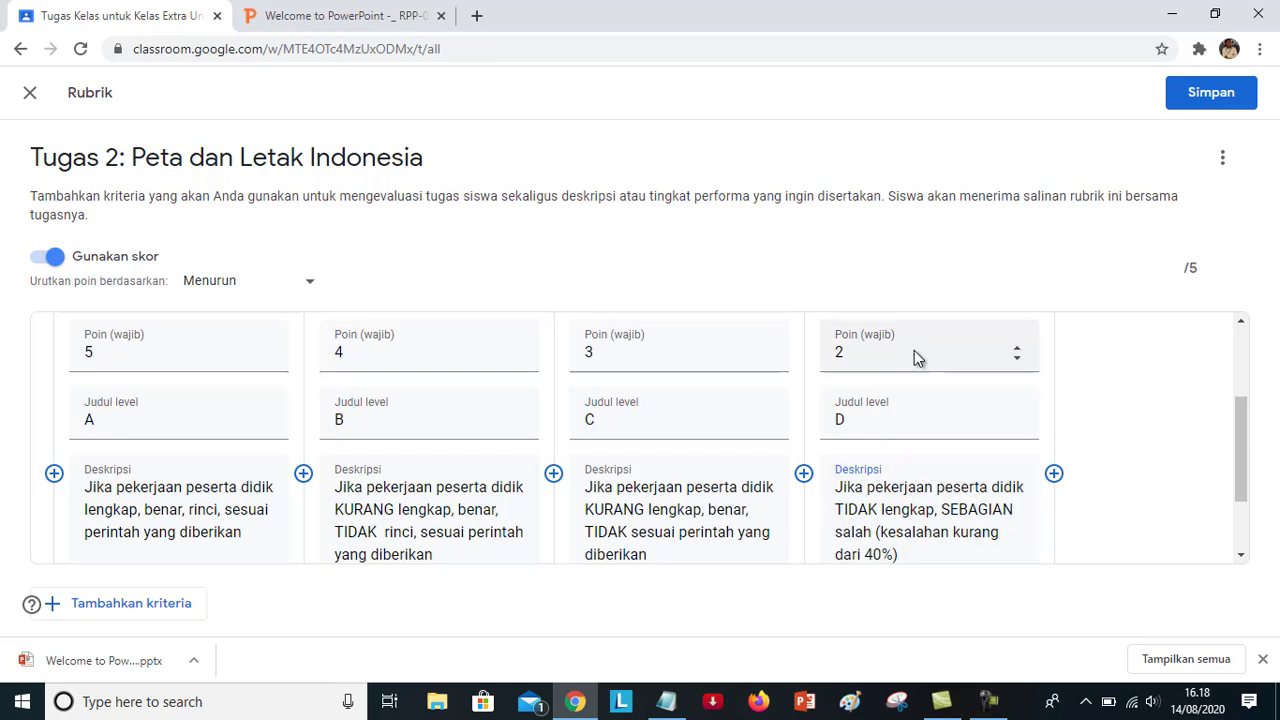
- Add a fifth rubric level after level D, set its points to 1 and title it "E"
left_click(1054, 474)
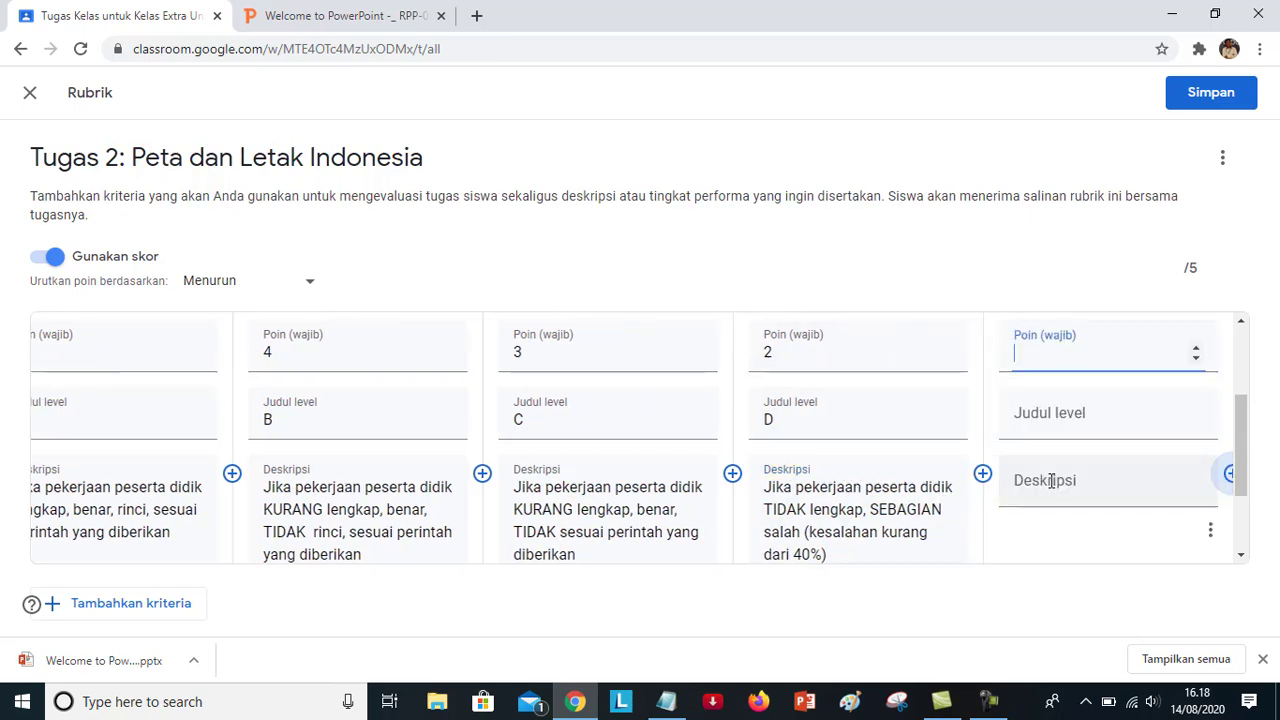
left_click(1043, 362)
type("1")
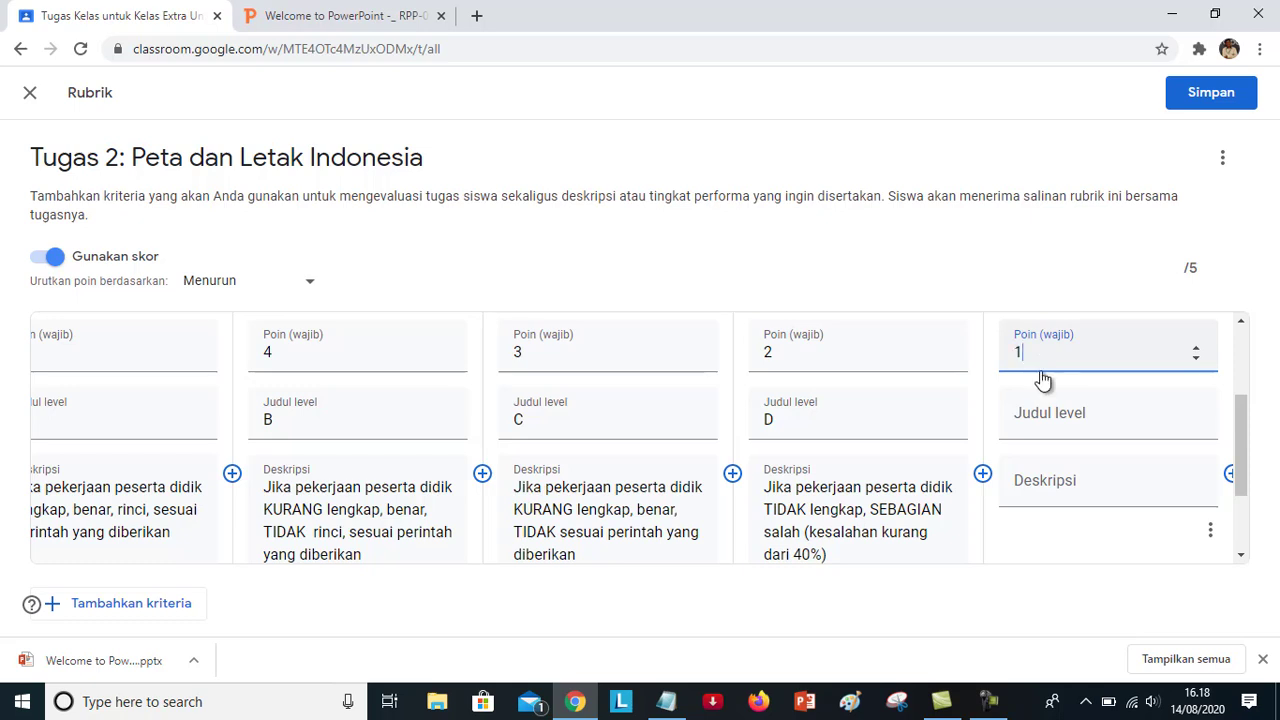
left_click(1029, 425)
type("E")
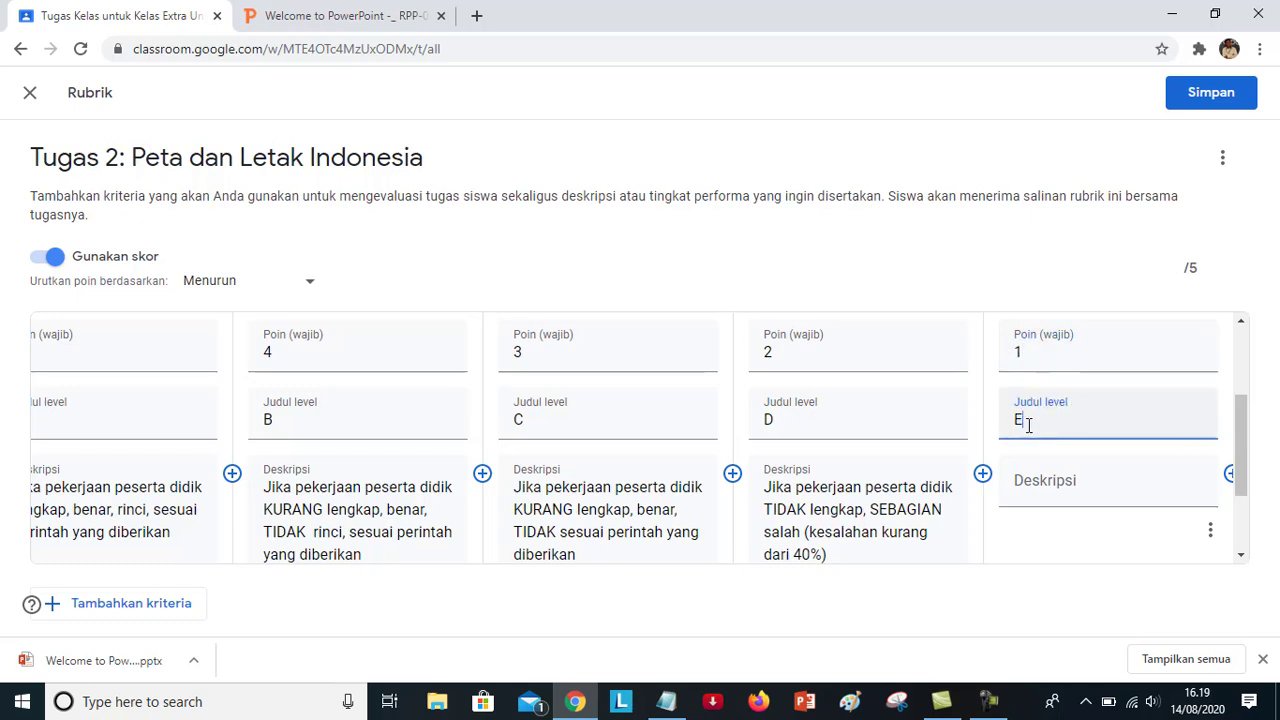
- Copy "Jika pekerjaan peserta didik TIDAK lengkap, SEBAGIAN BESAR / SEMUA salah" from the Notepad notes and paste it as level E's description
left_click(1040, 488)
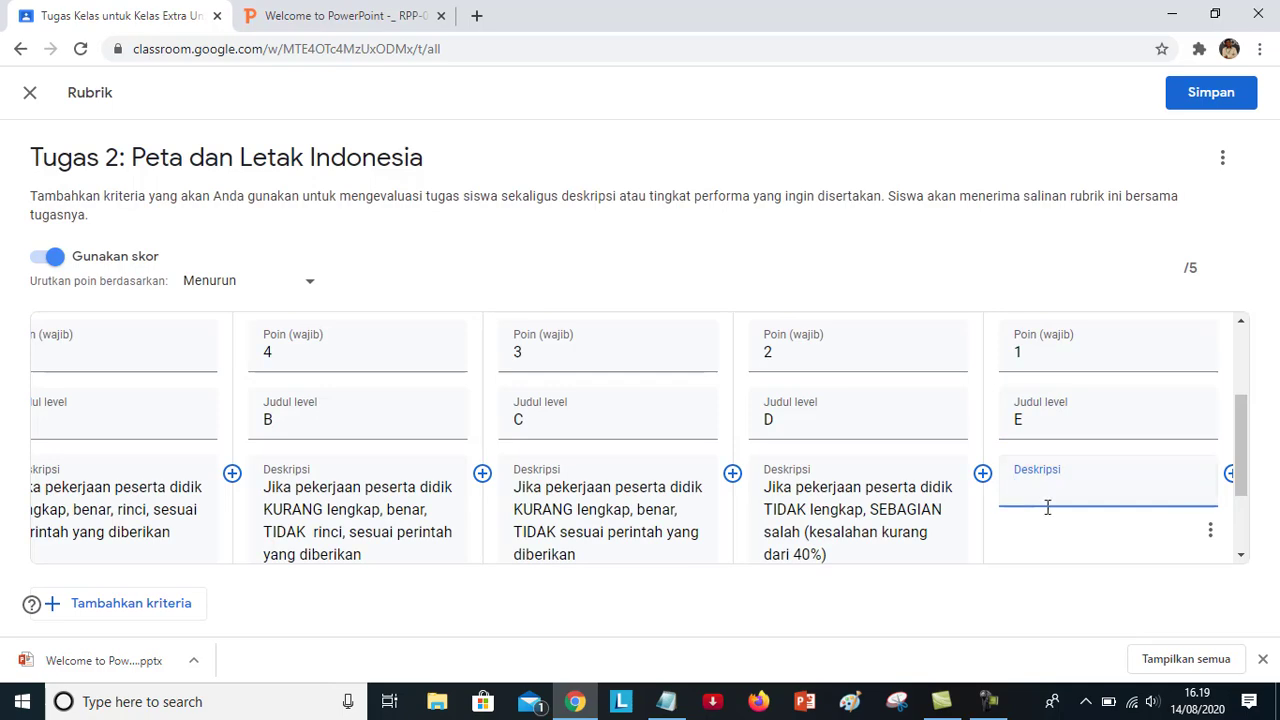
left_click(666, 701)
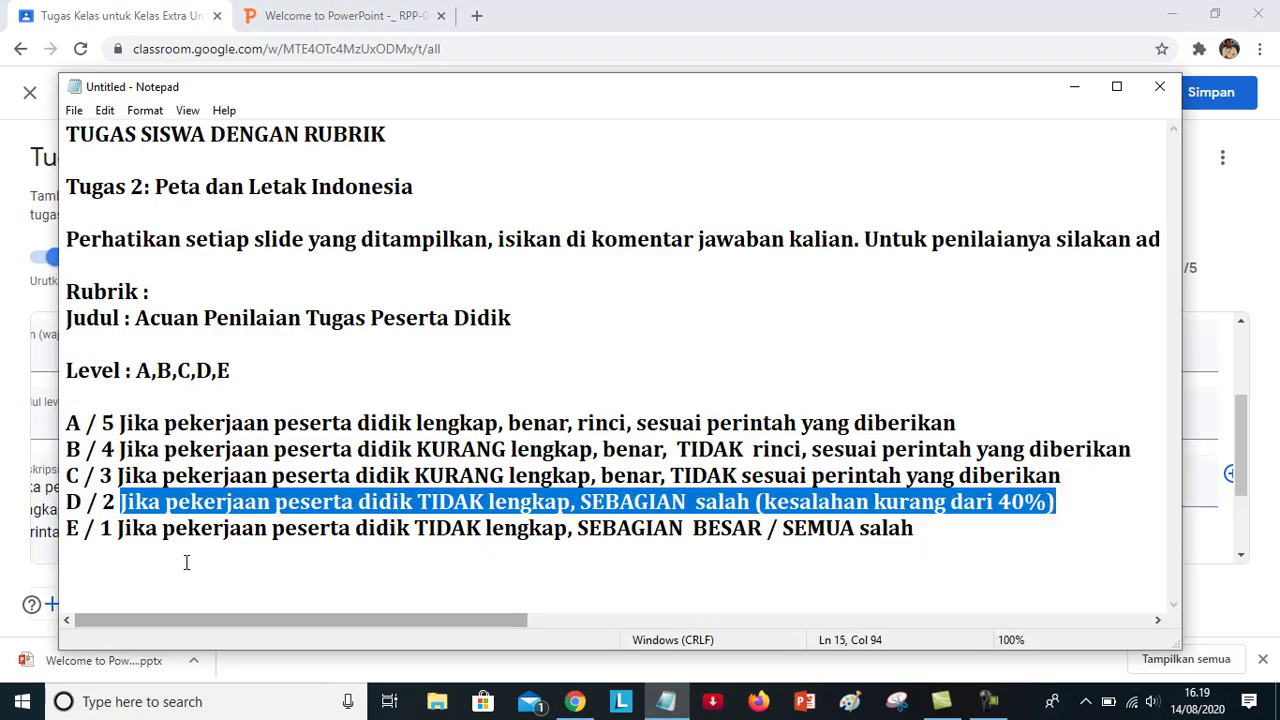
left_click_drag(118, 528, 908, 528)
key("ctrl+c")
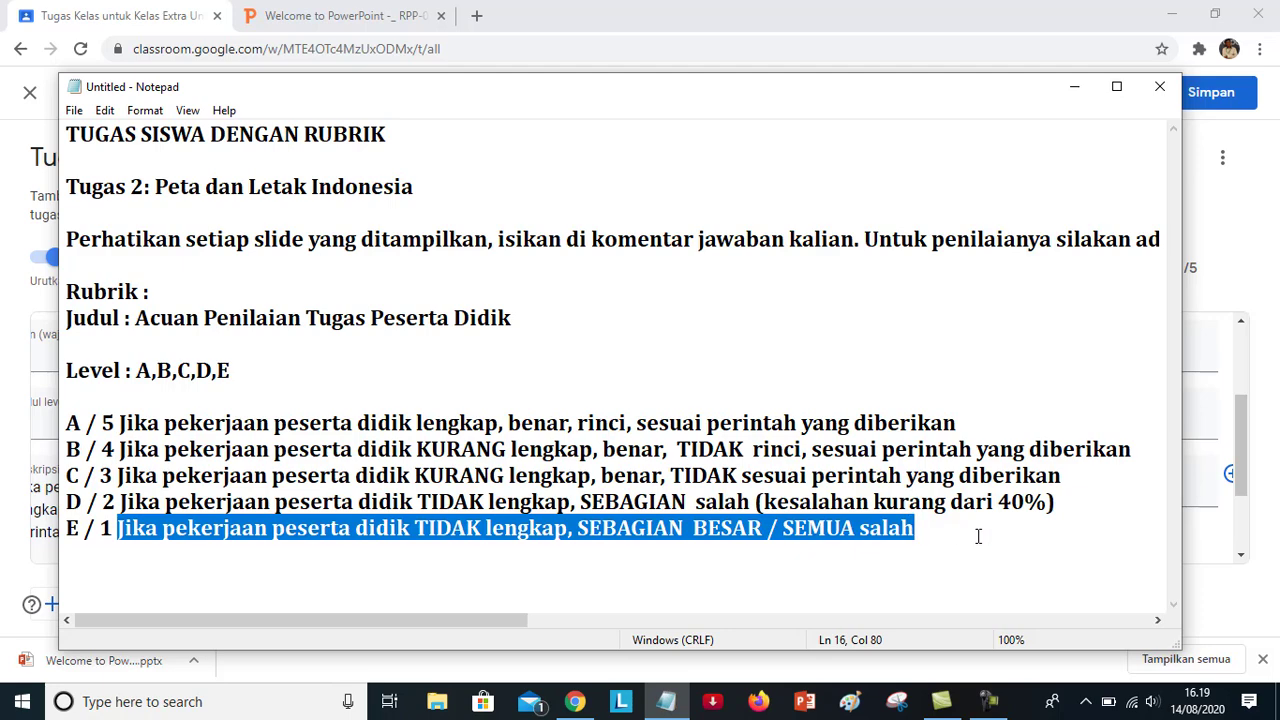
left_click(565, 708)
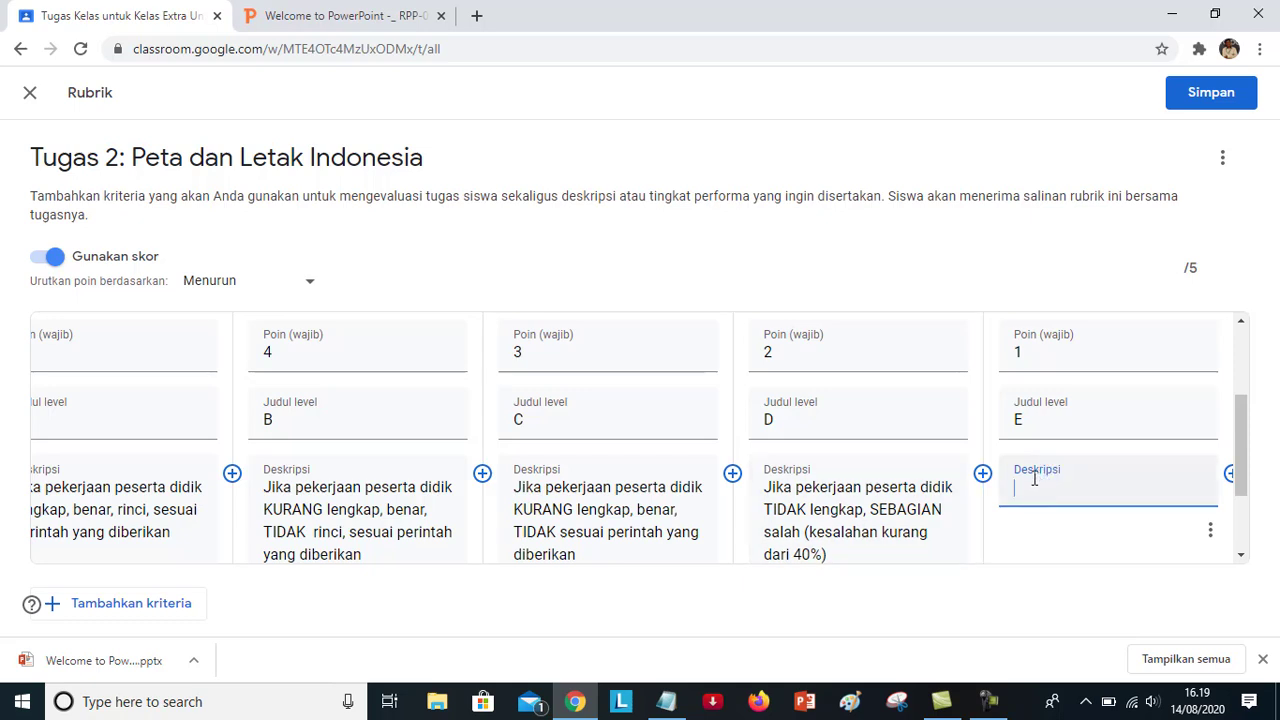
key("ctrl+v")
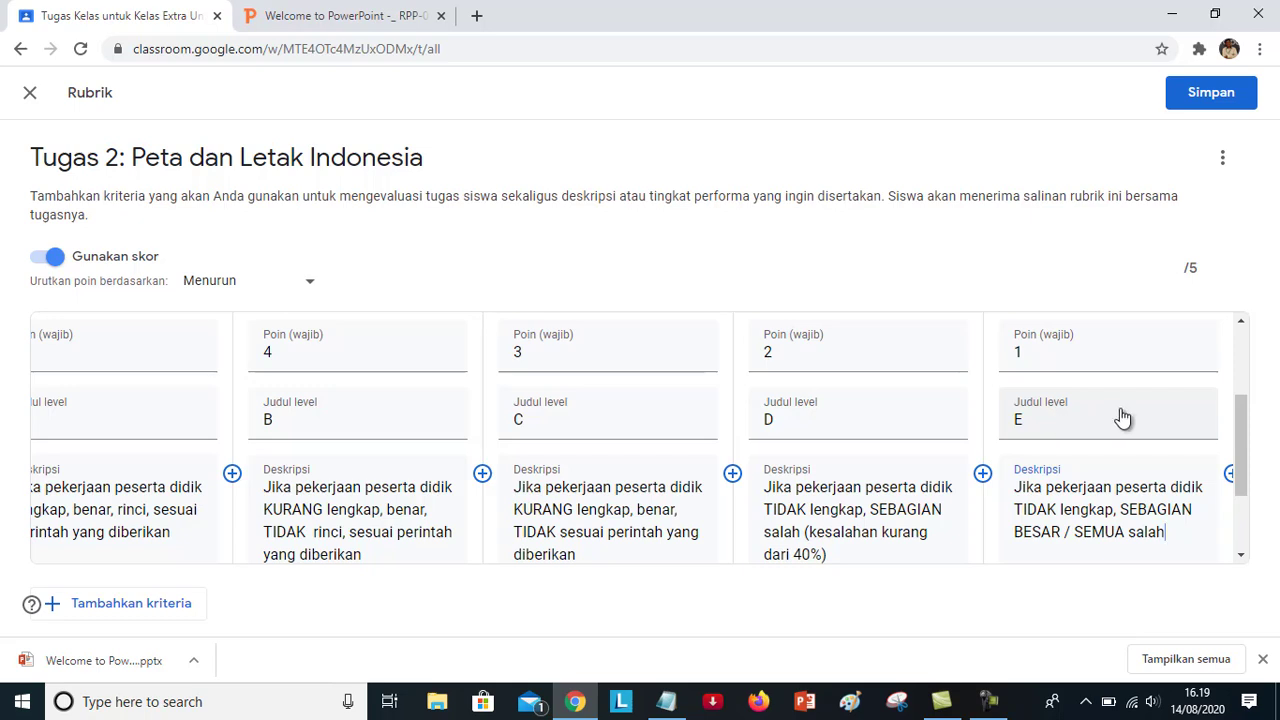
- Review the rubric's criterion title and description, and the points, titles and descriptions of levels A to E
mouse_move(1240, 428)
left_mouse_down()
mouse_move(1240, 368)
mouse_move(1234, 422)
left_mouse_up()
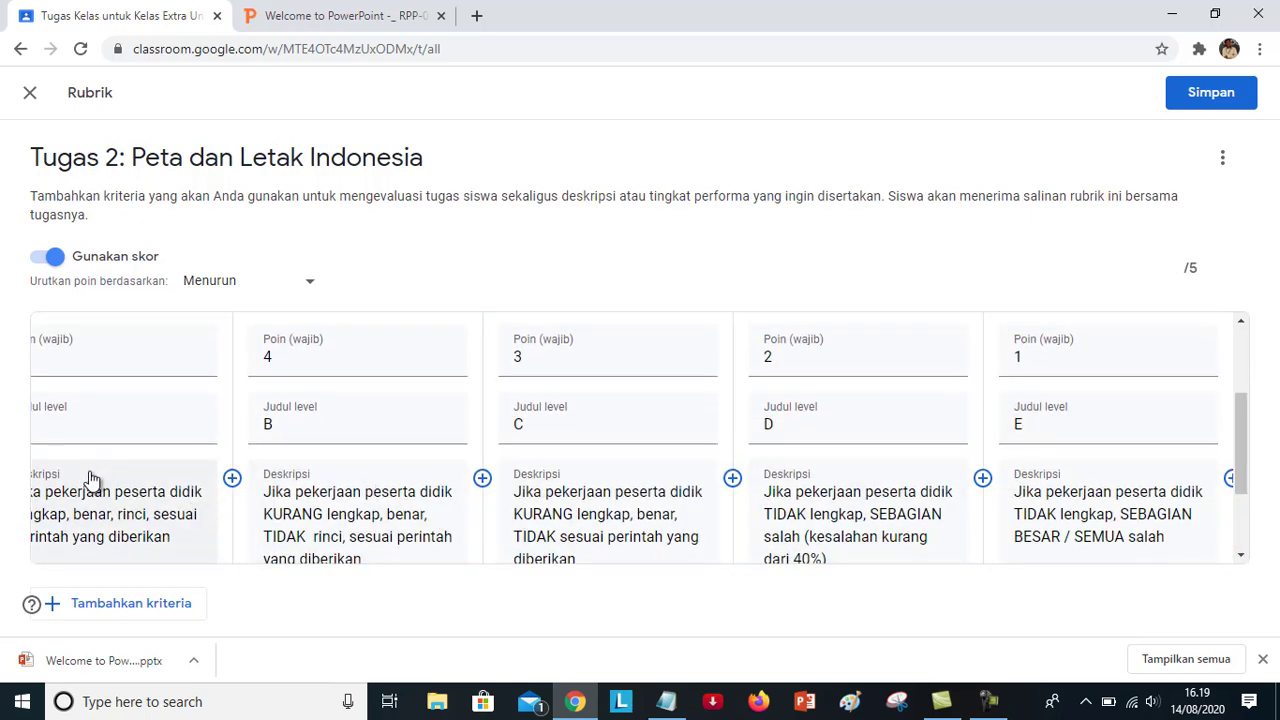
left_click(129, 421)
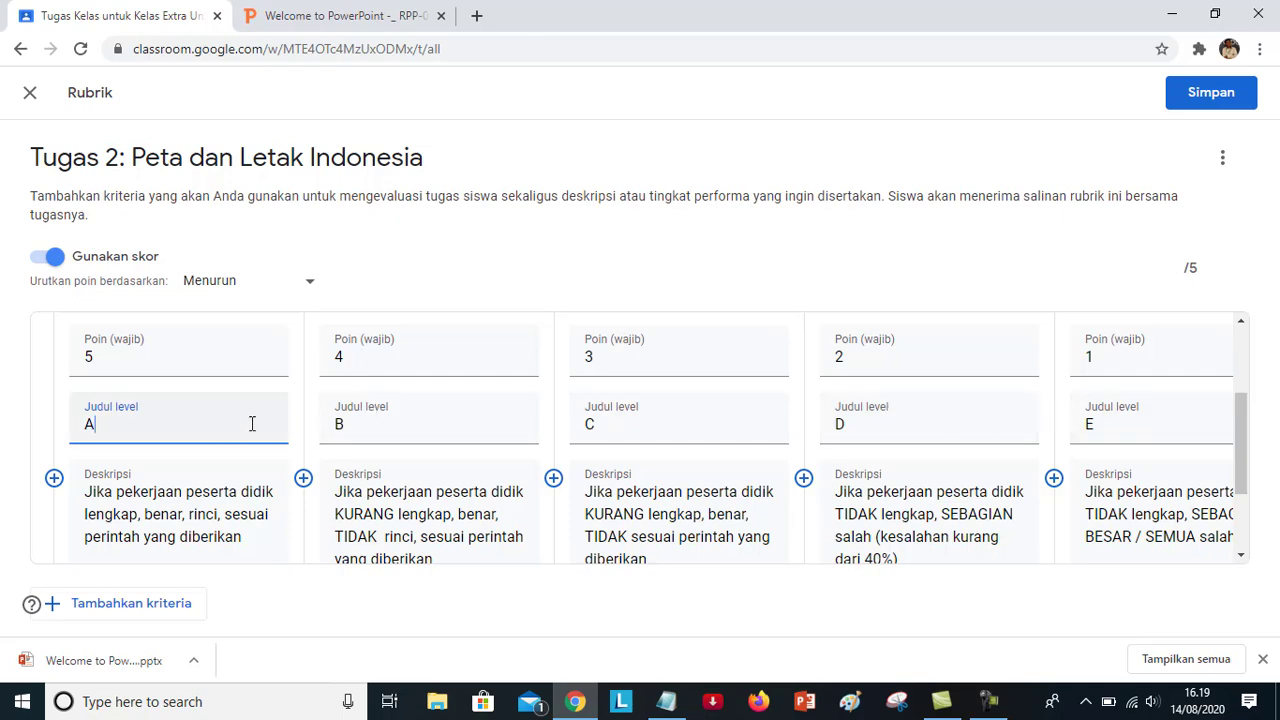
scroll(255, 424, "up", 2)
scroll(255, 430, "down", 3)
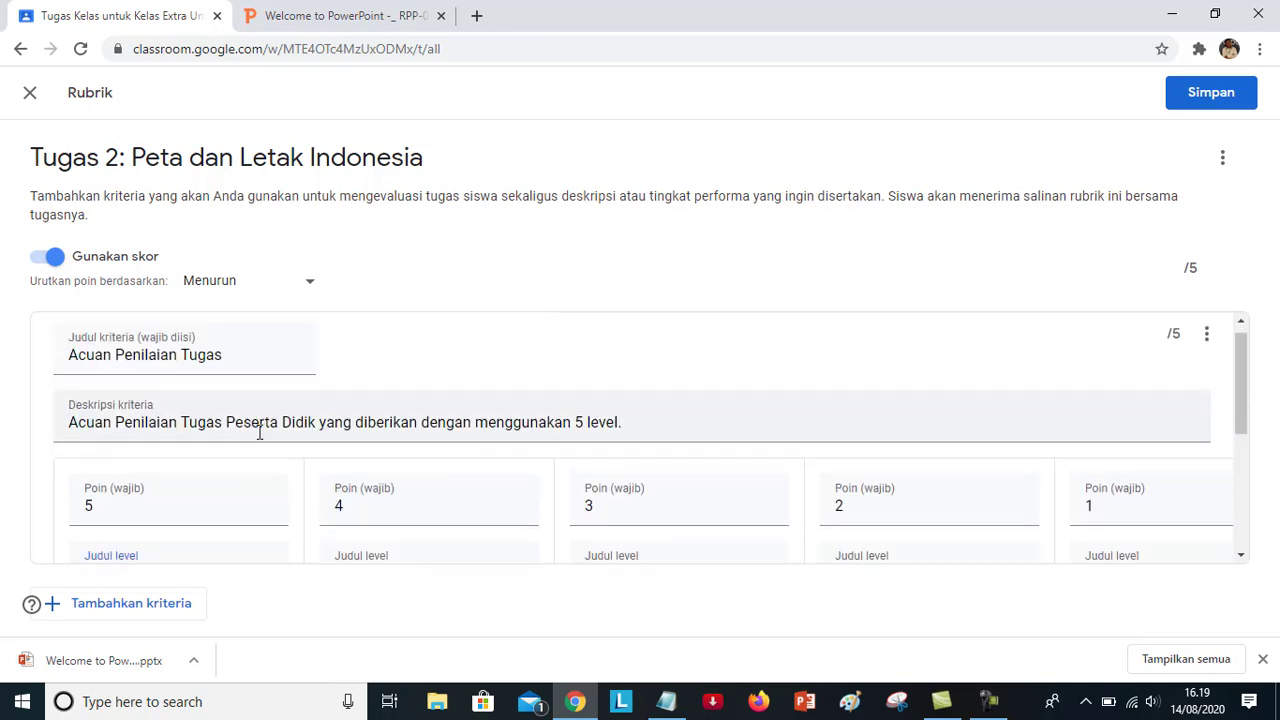
scroll(168, 386, "up", 2)
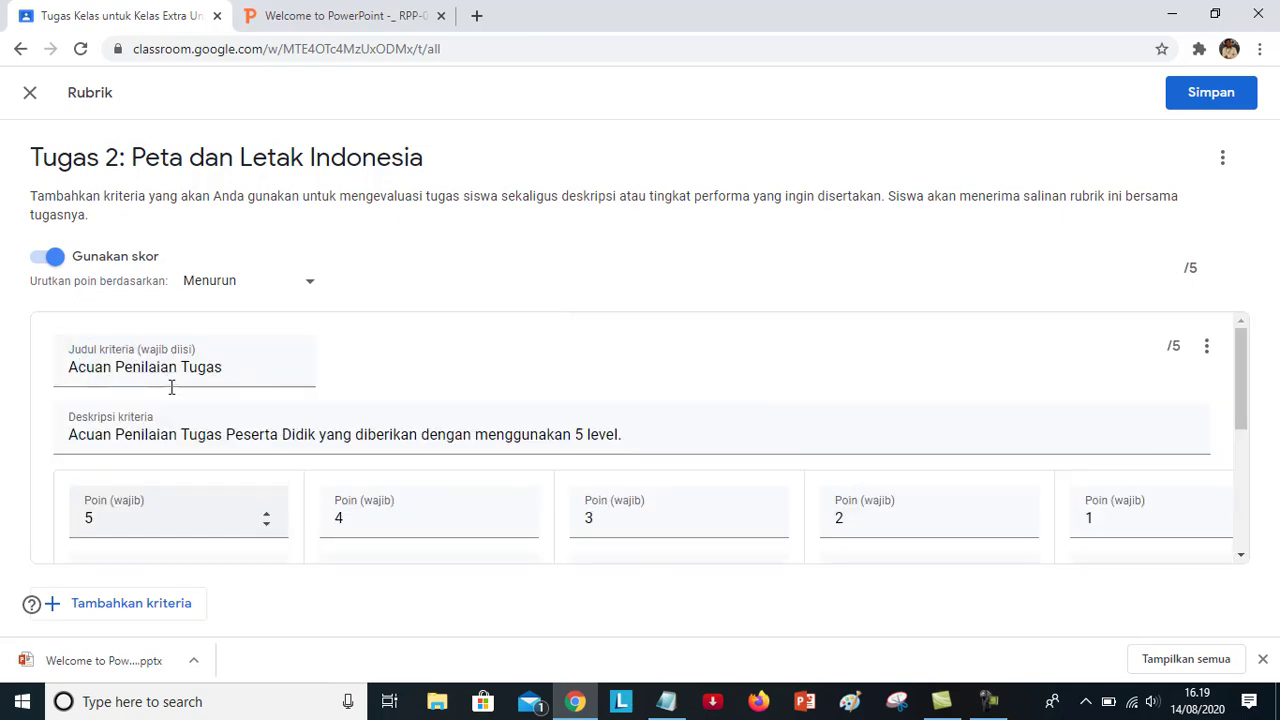
scroll(177, 417, "down", 2)
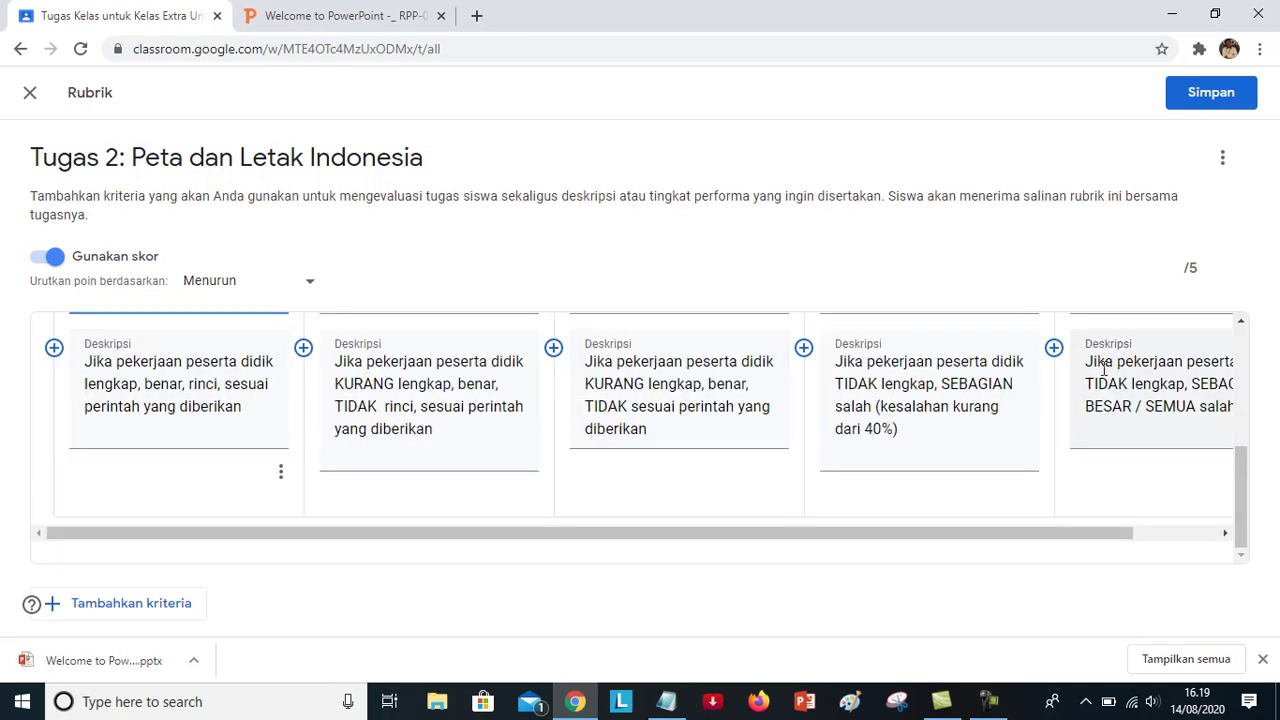
left_click_drag(1243, 471, 1241, 392)
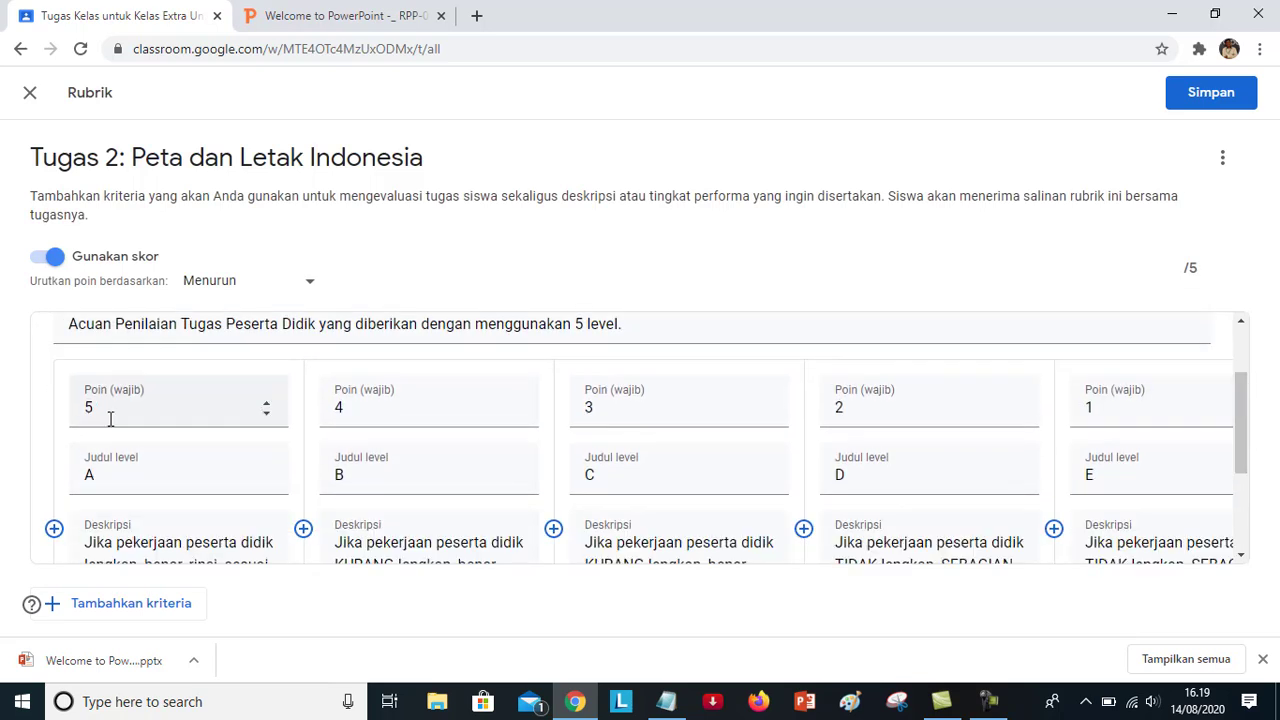
scroll(110, 418, "down", 1)
left_click(107, 375)
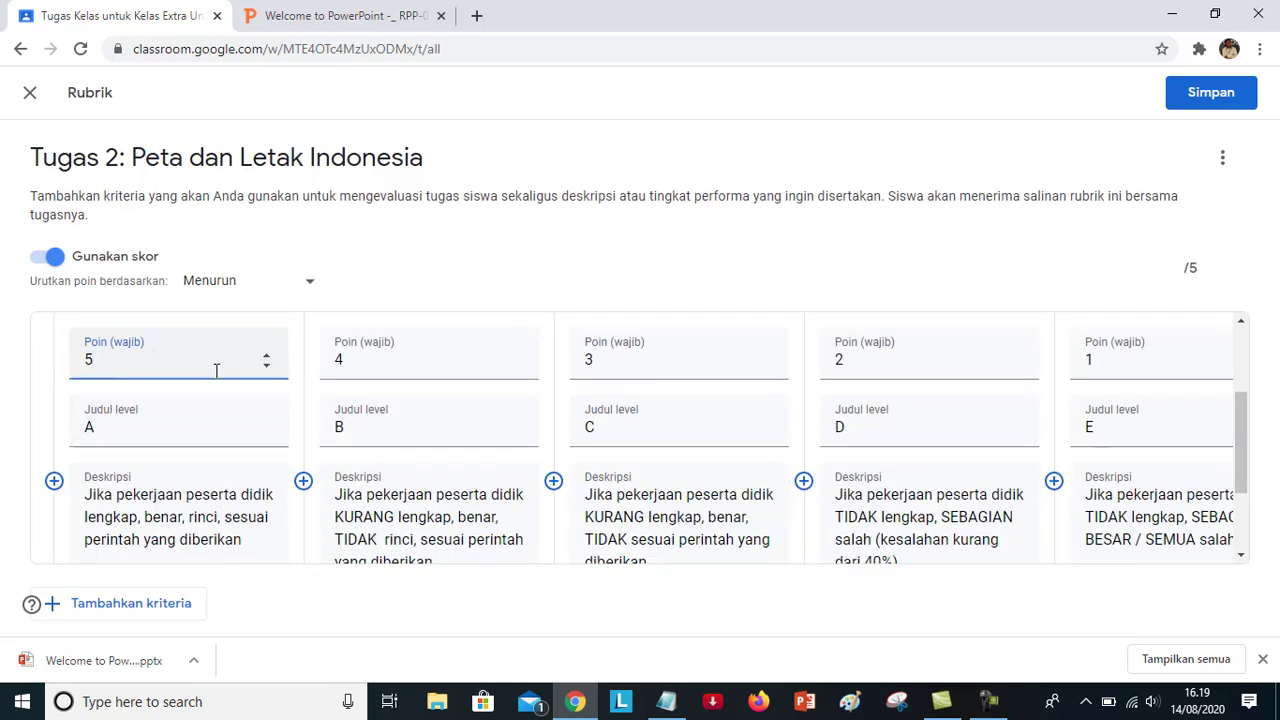
left_click(357, 362)
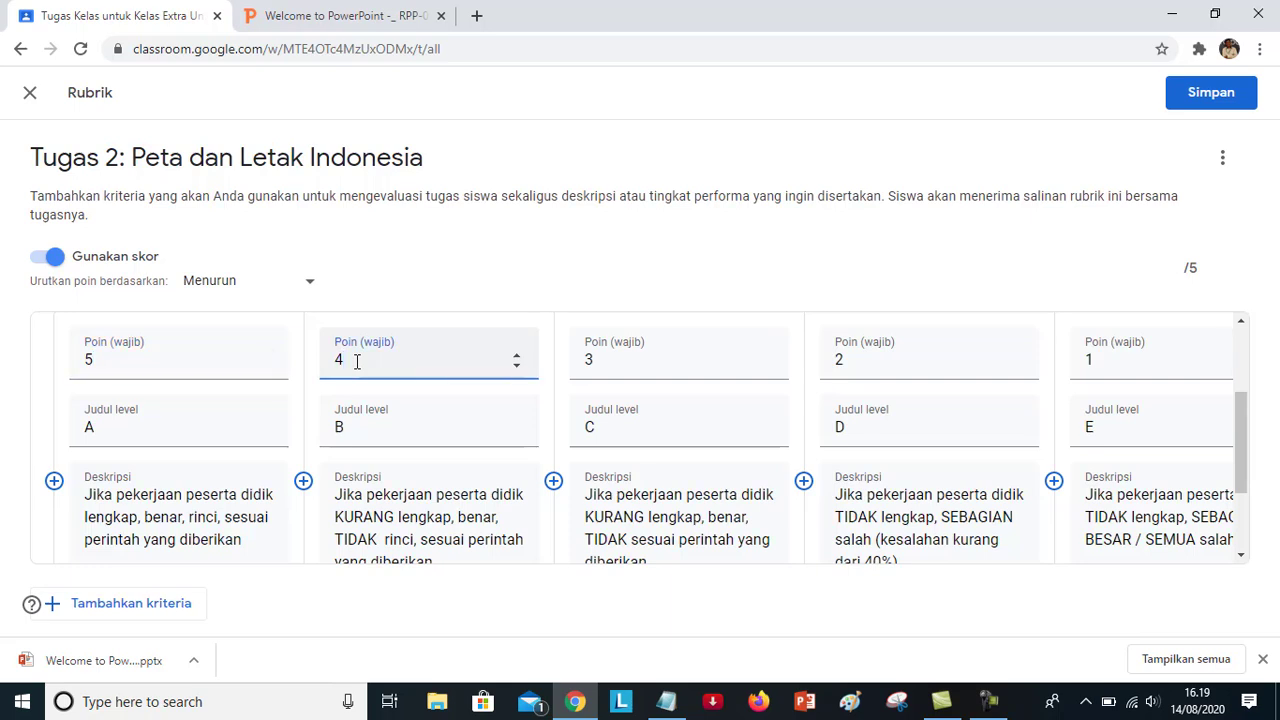
scroll(800, 340, "up", 3)
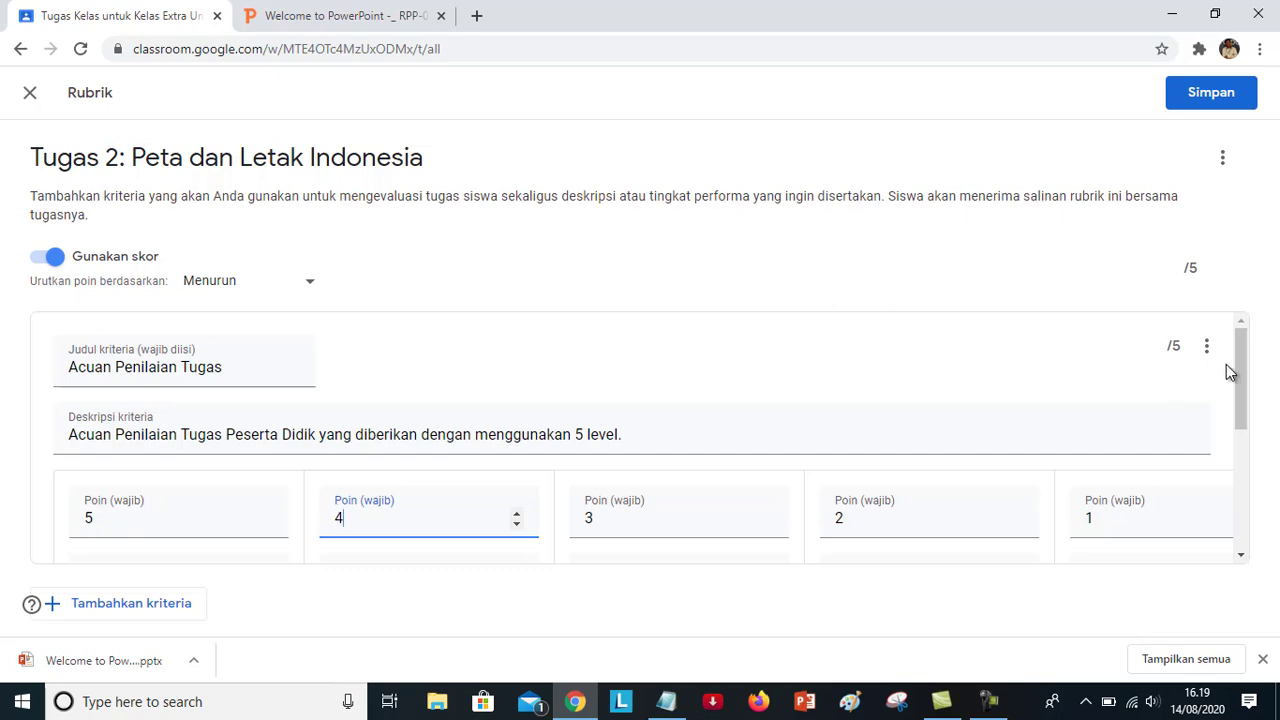
left_click_drag(1240, 372, 1260, 329)
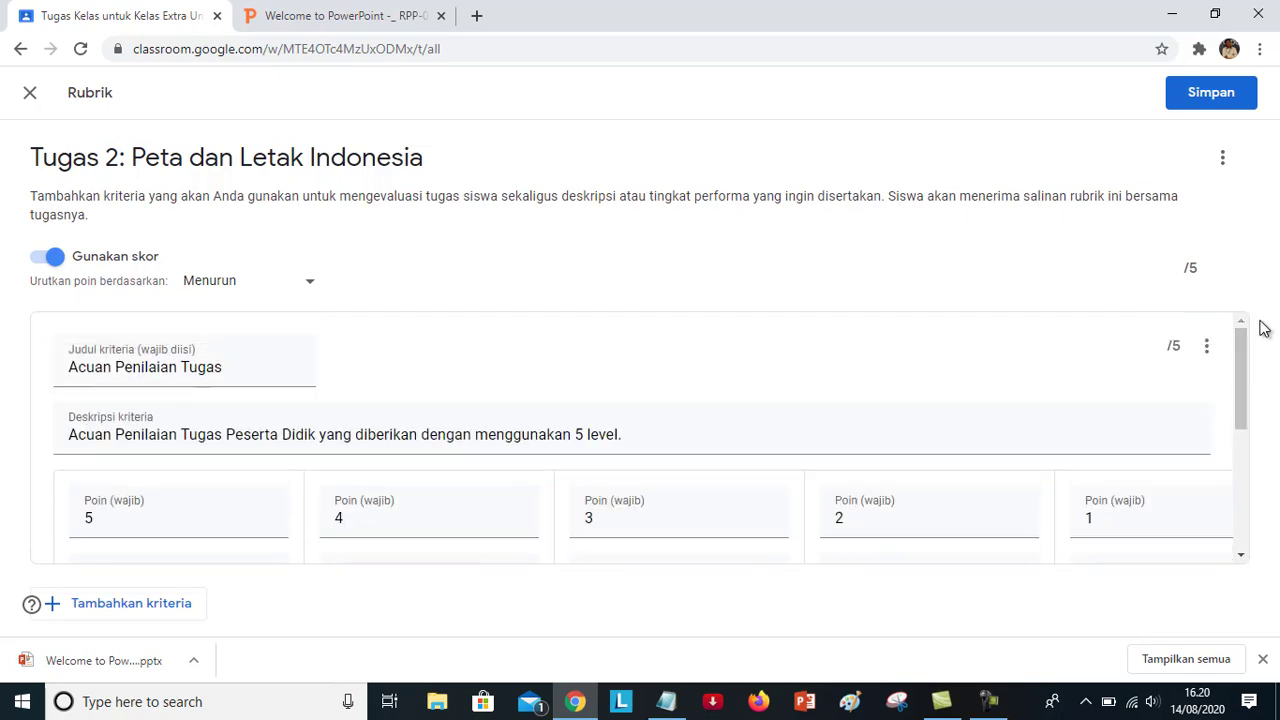
- Assign "Tugas 2: Peta dan Letak Indonesia" with its saved rubric and return to the overview of all classes
left_click(1211, 96)
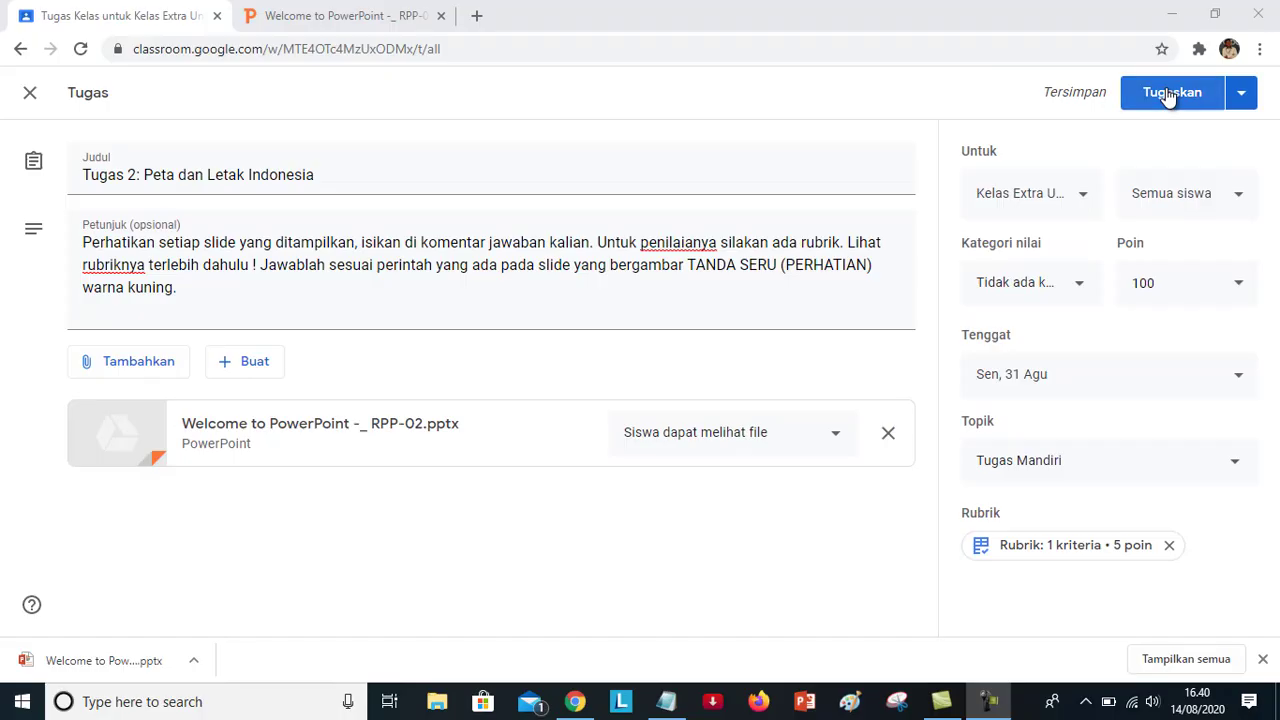
left_click(1168, 95)
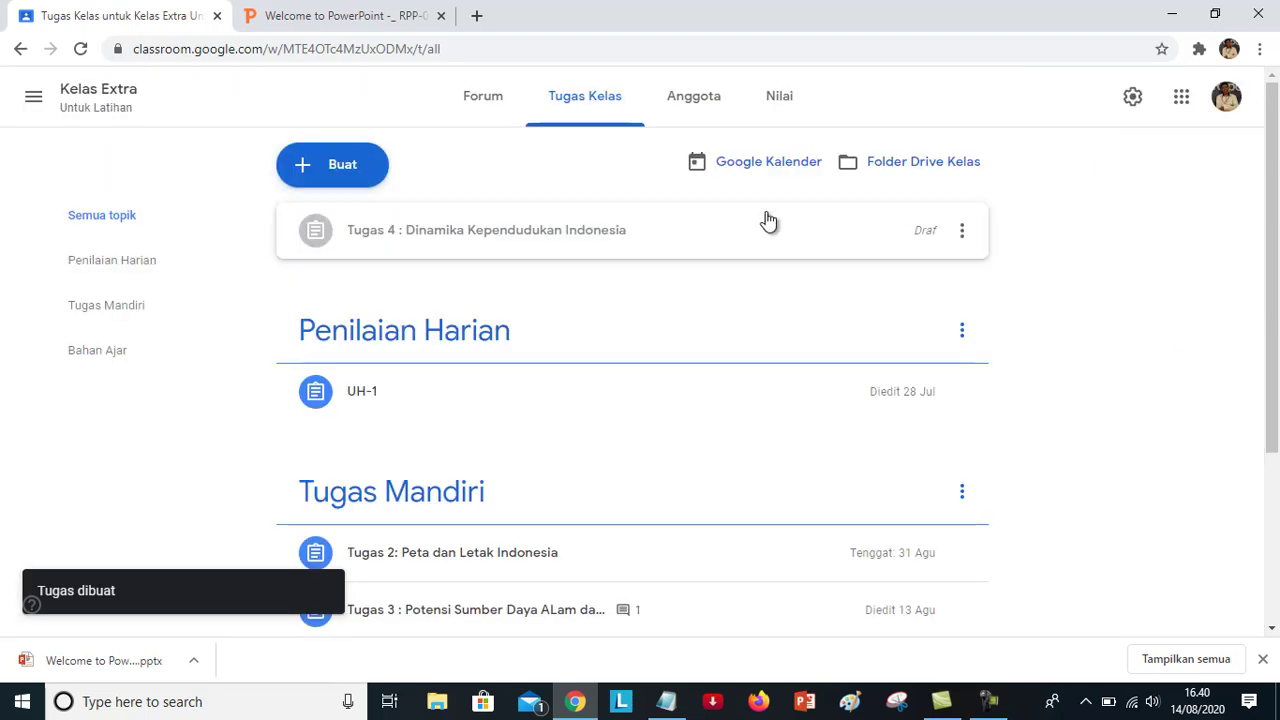
left_click(34, 98)
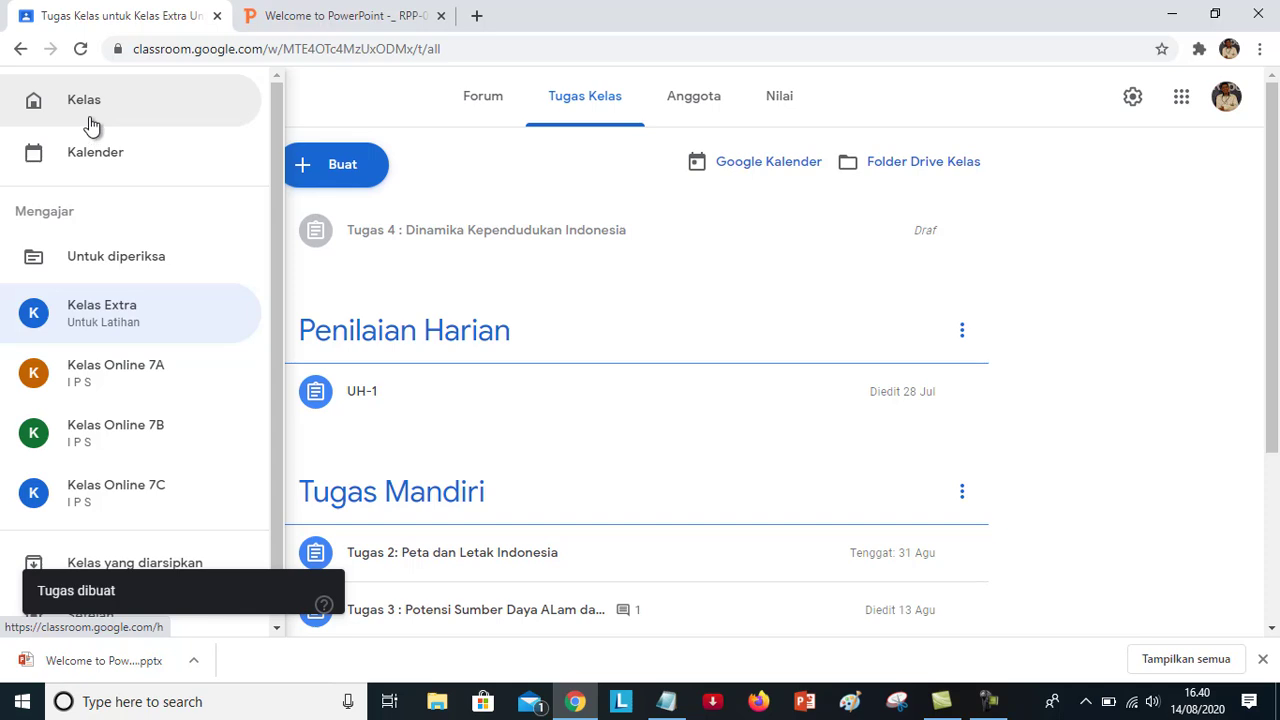
left_click(89, 117)
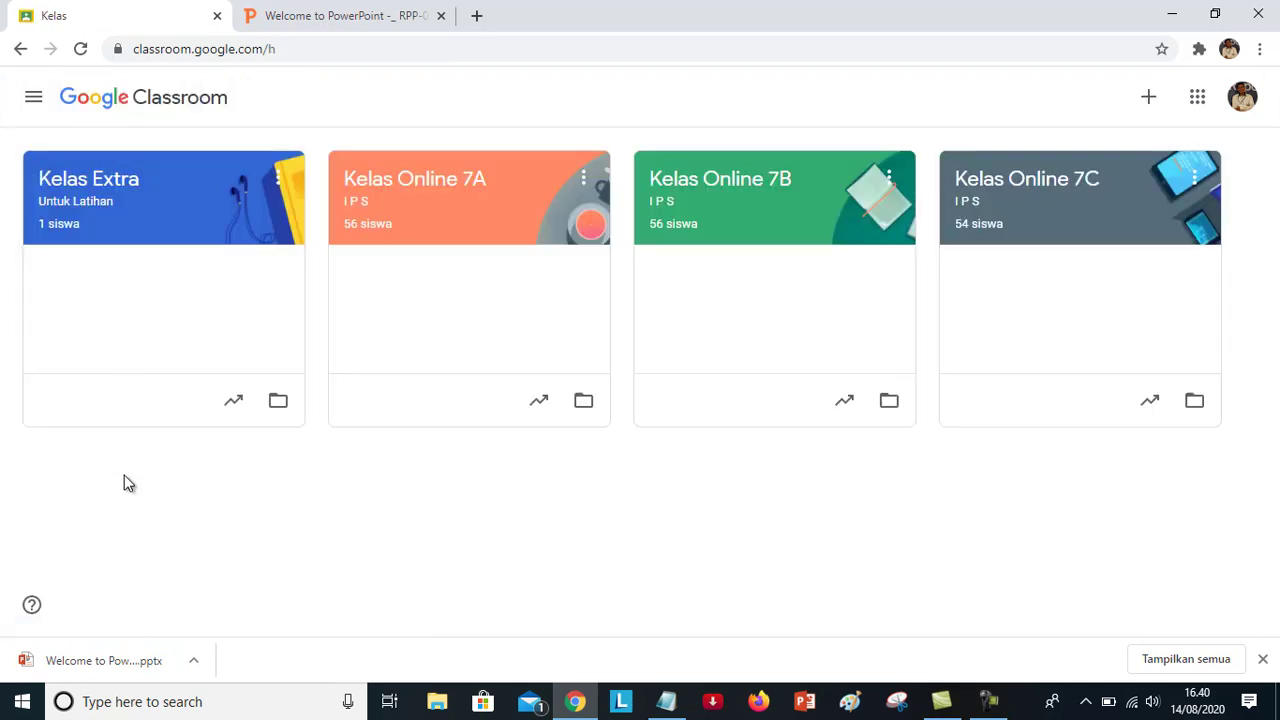
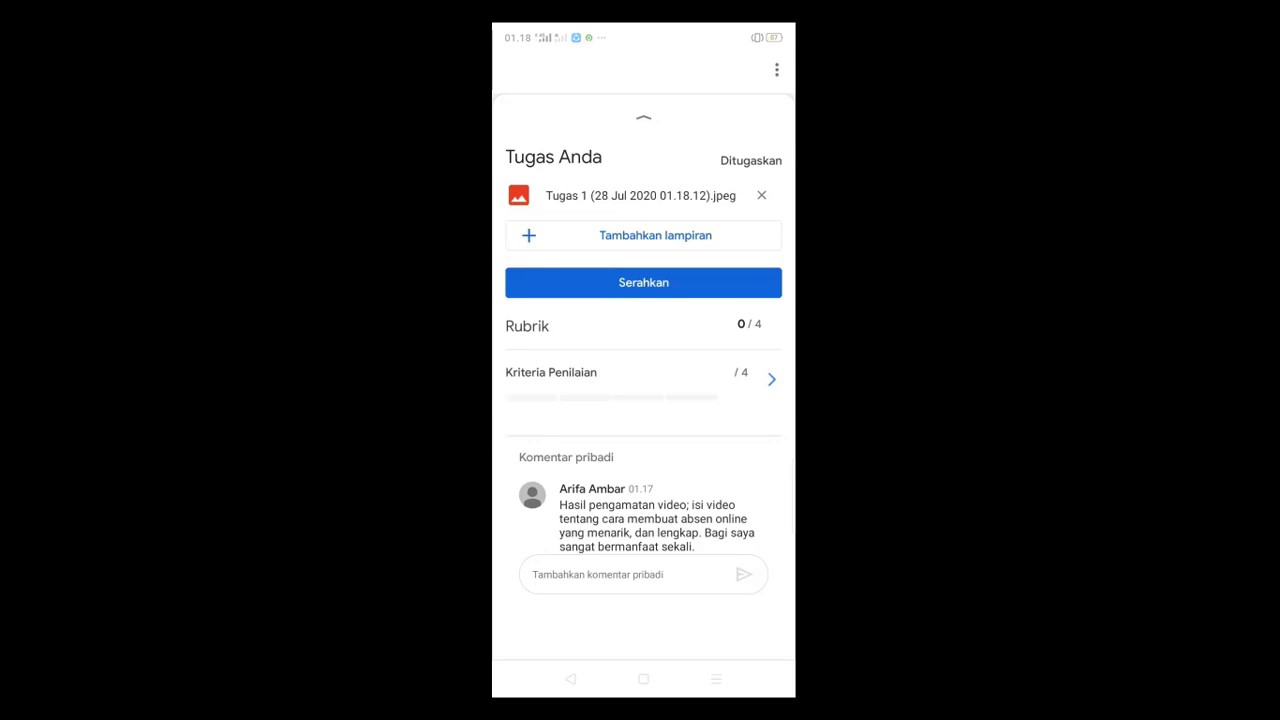
- Turn in "Tugas 1" with its attached JPEG image from the student's phone and confirm the submission
left_click(643, 282)
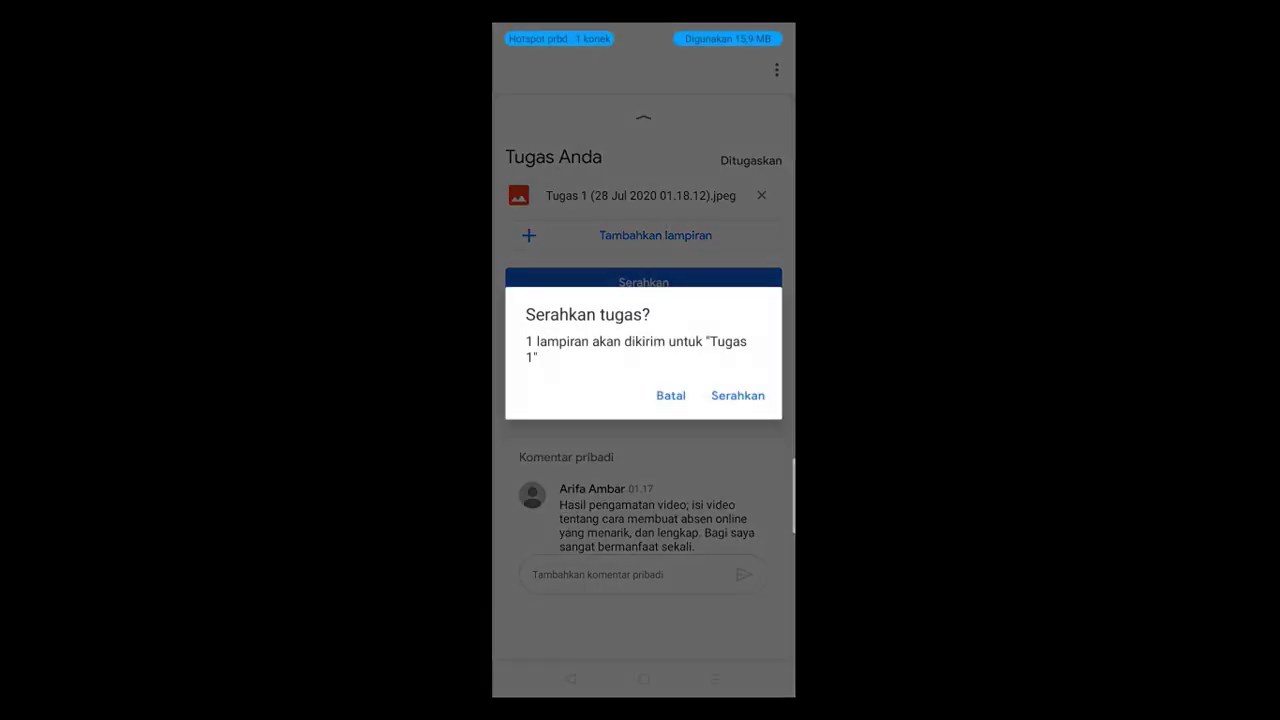
left_click(737, 395)
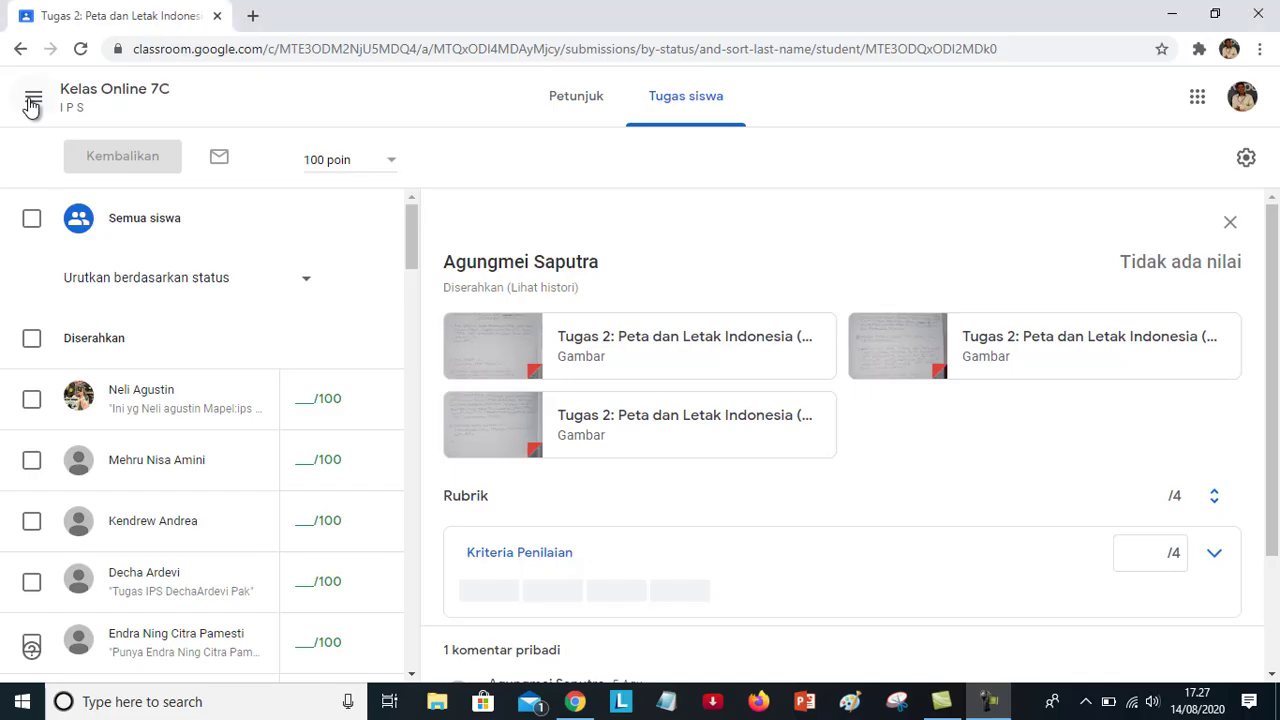
- Open the handed-in student work for "Tugas 2: Peta dan Letak Indonesia" from the Tugas Mandiri topic of Kelas Online 7C
left_click(25, 100)
left_click(85, 103)
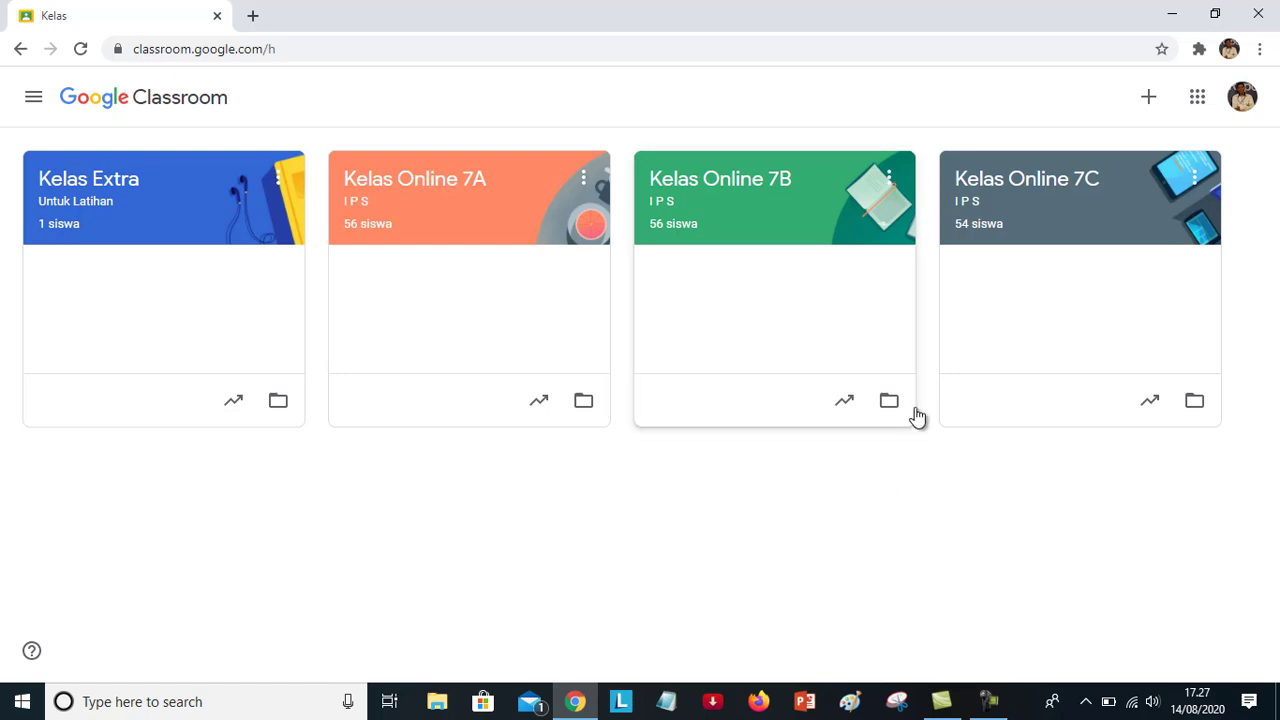
left_click(1069, 208)
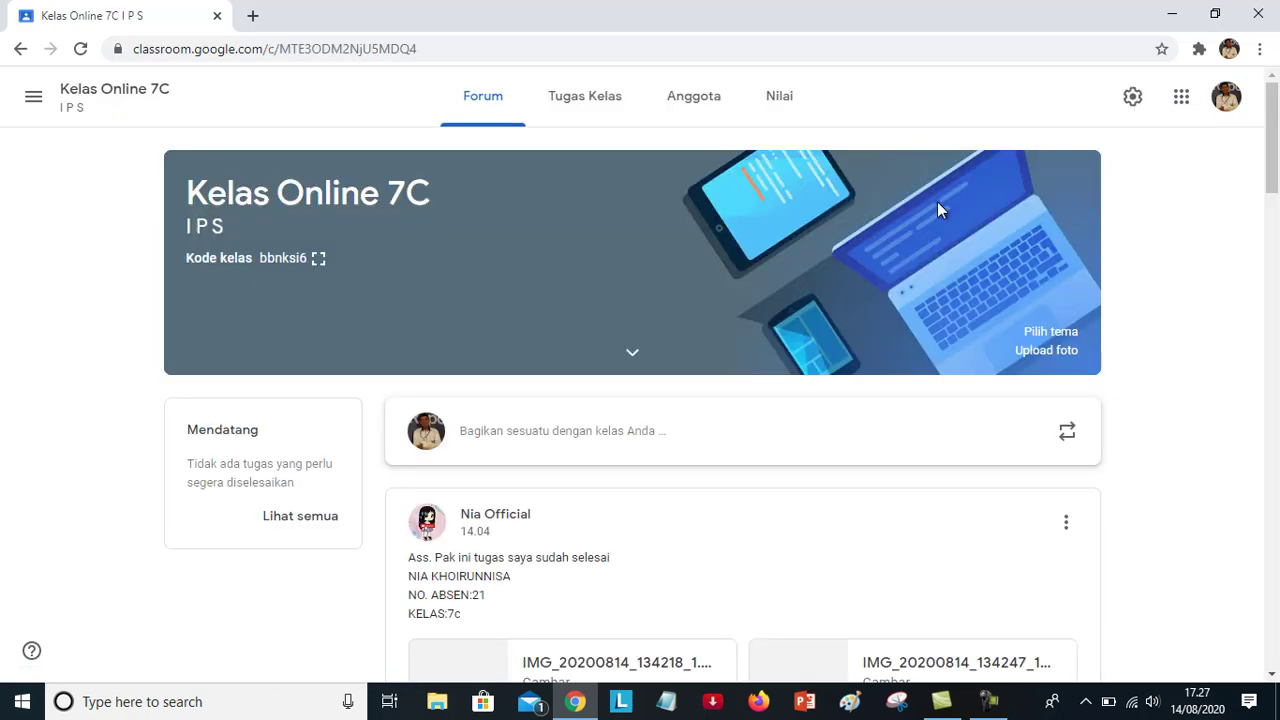
left_click(574, 99)
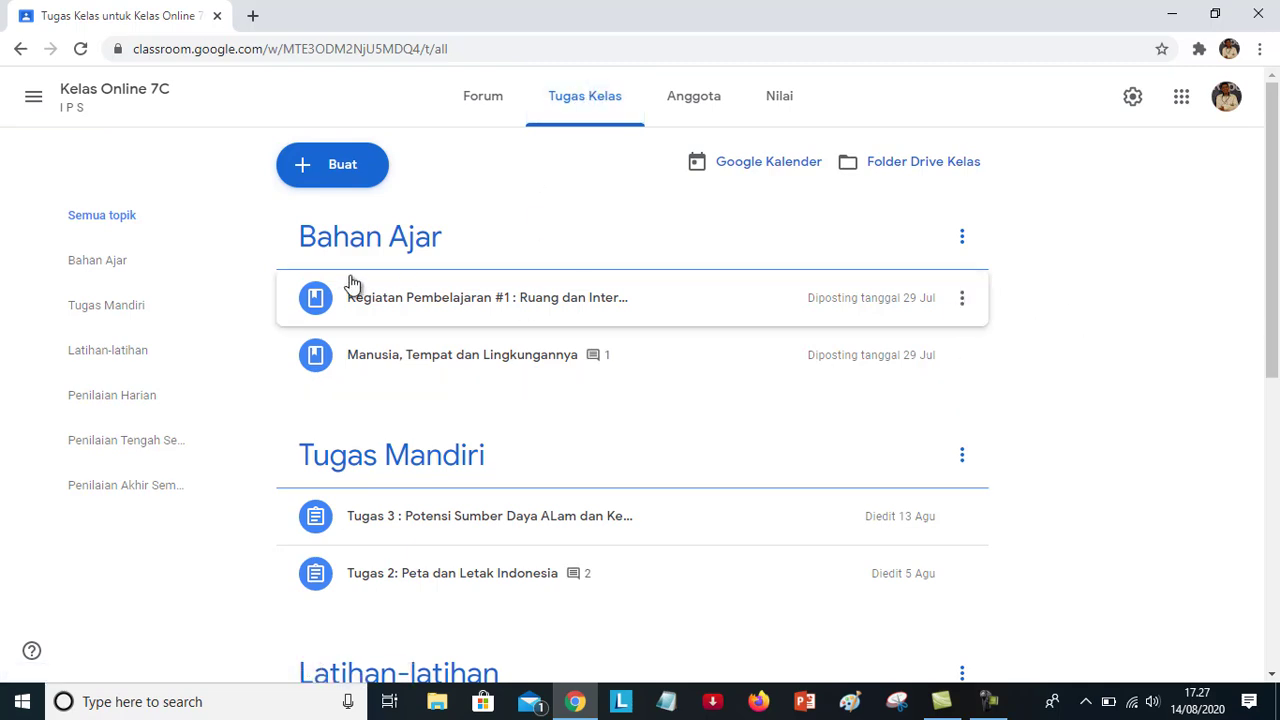
left_click(117, 312)
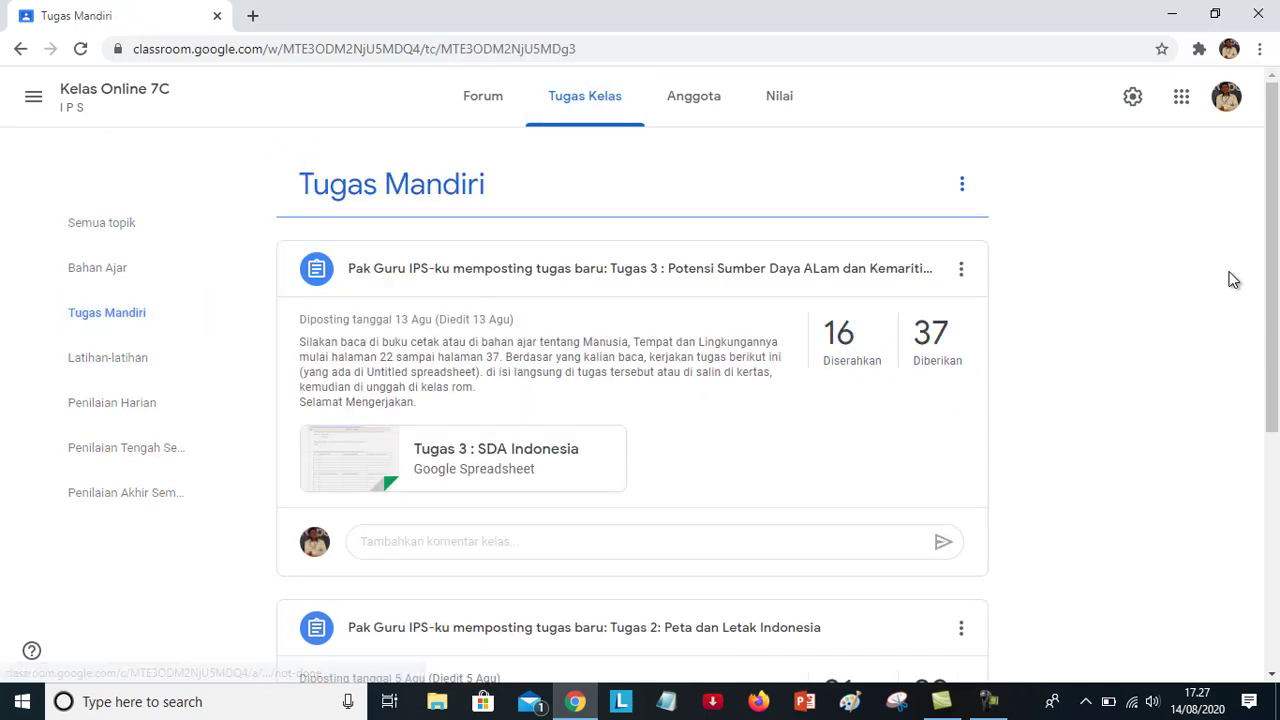
left_click_drag(1271, 251, 1163, 471)
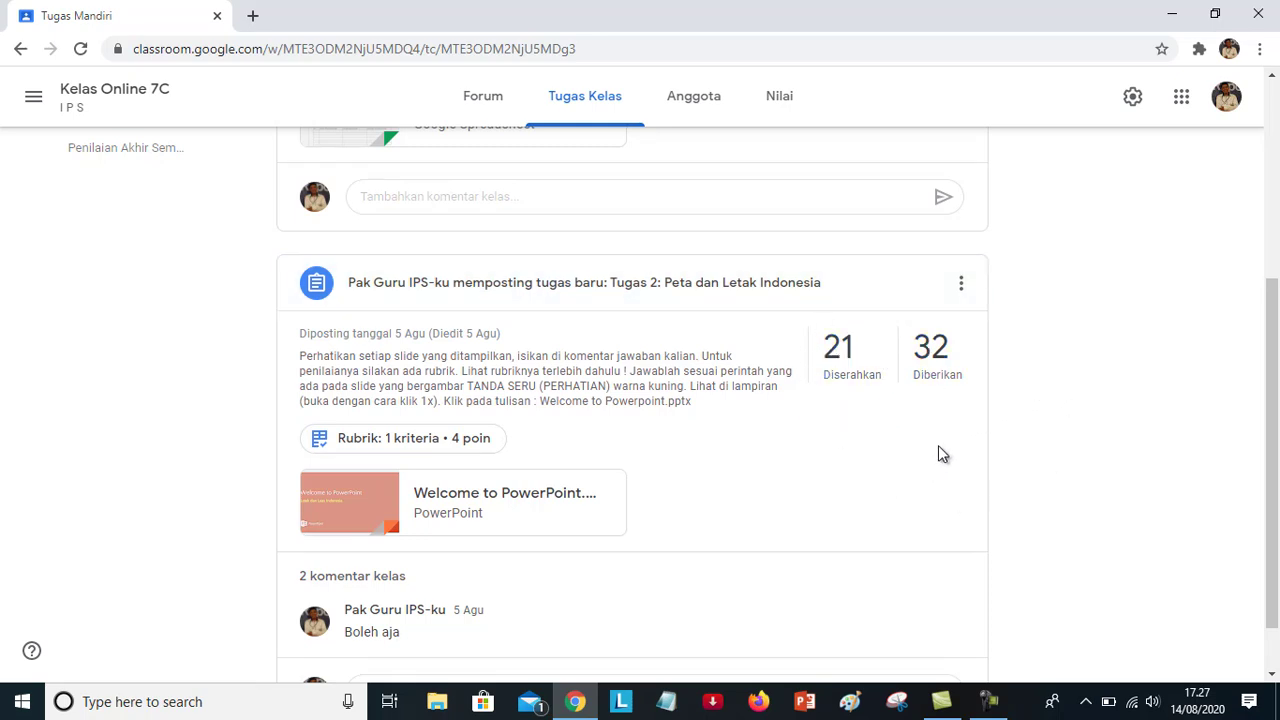
left_click(843, 364)
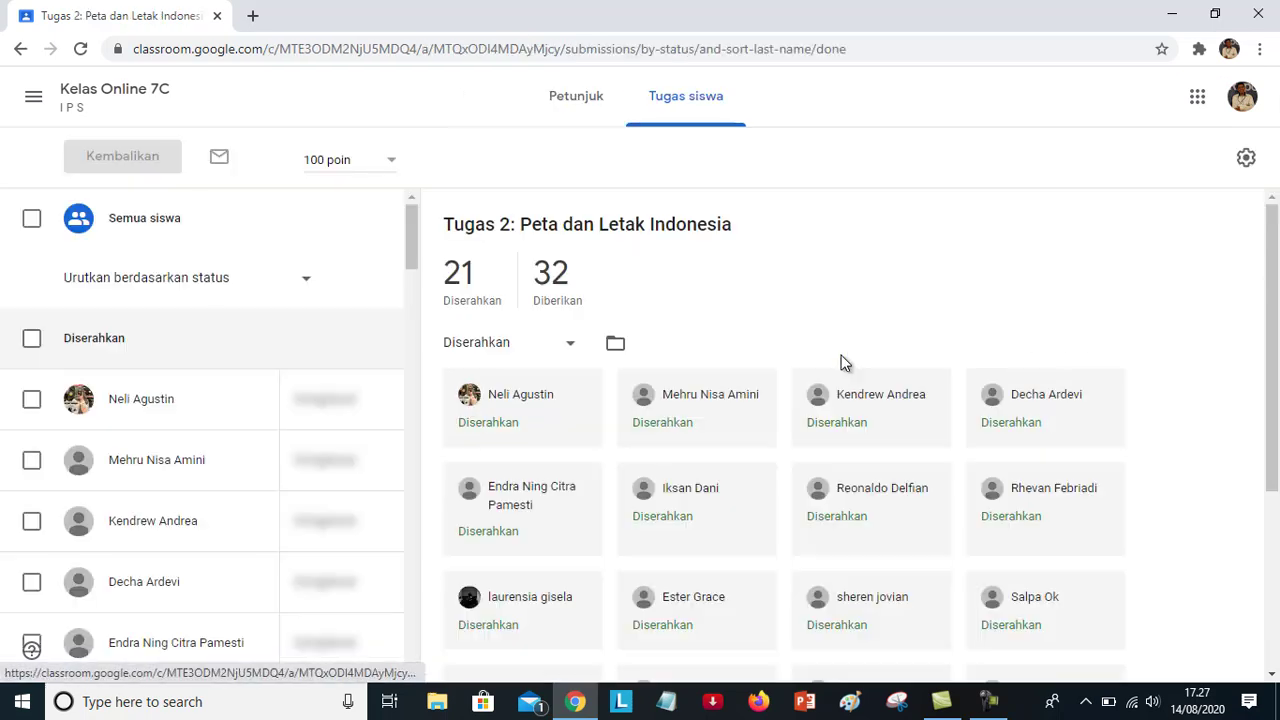
- Look through the student list, open the first student's submission and view its second image, IMG20200805154056.jpg
scroll(172, 485, "down", 4)
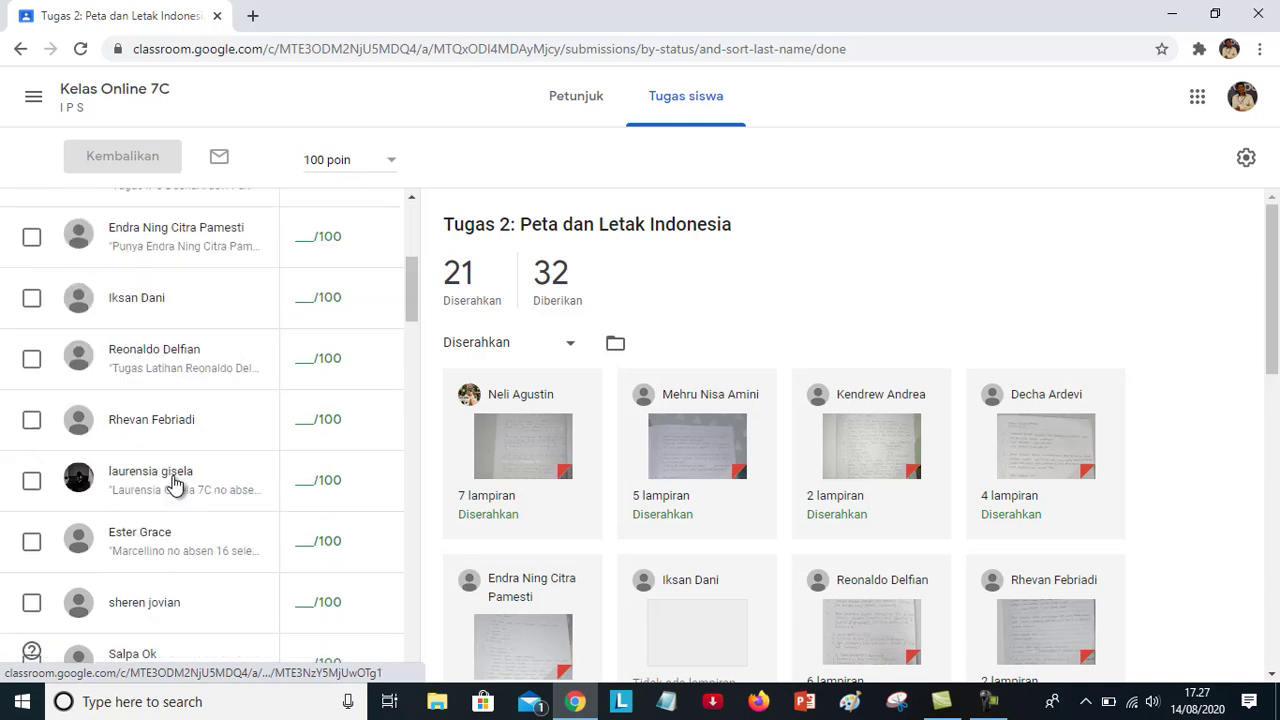
scroll(172, 485, "up", 4)
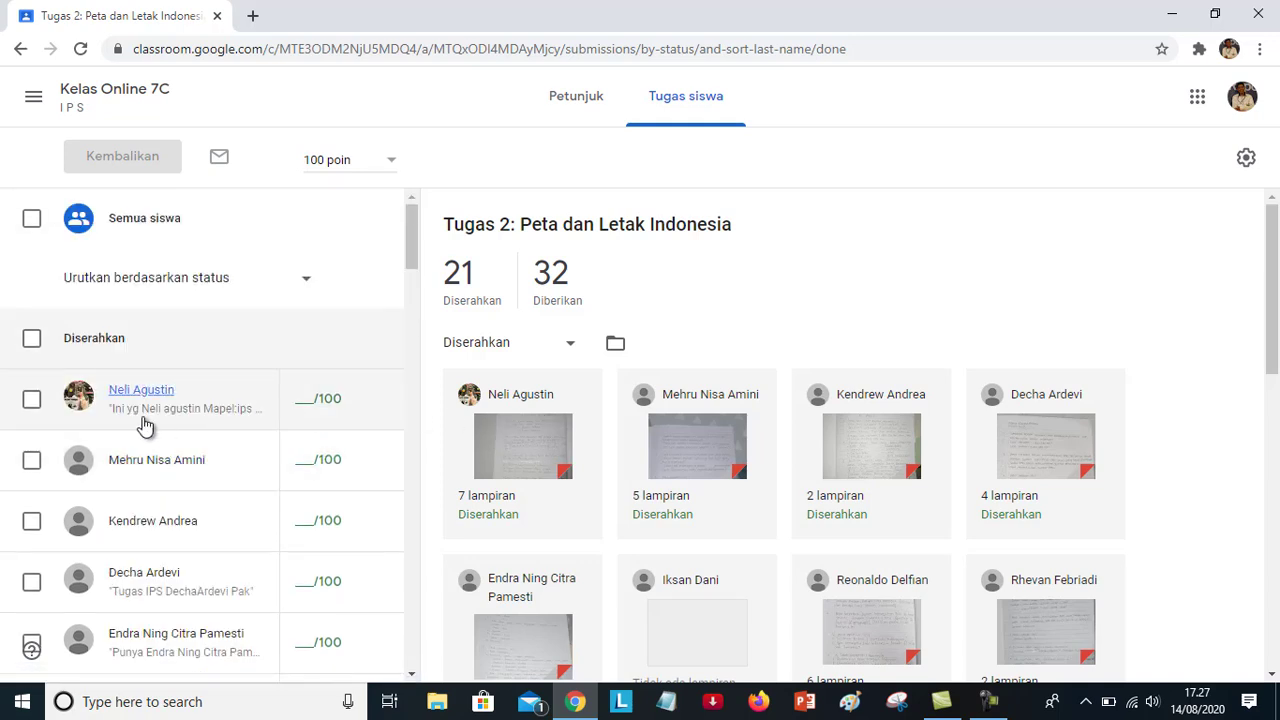
left_click(486, 425)
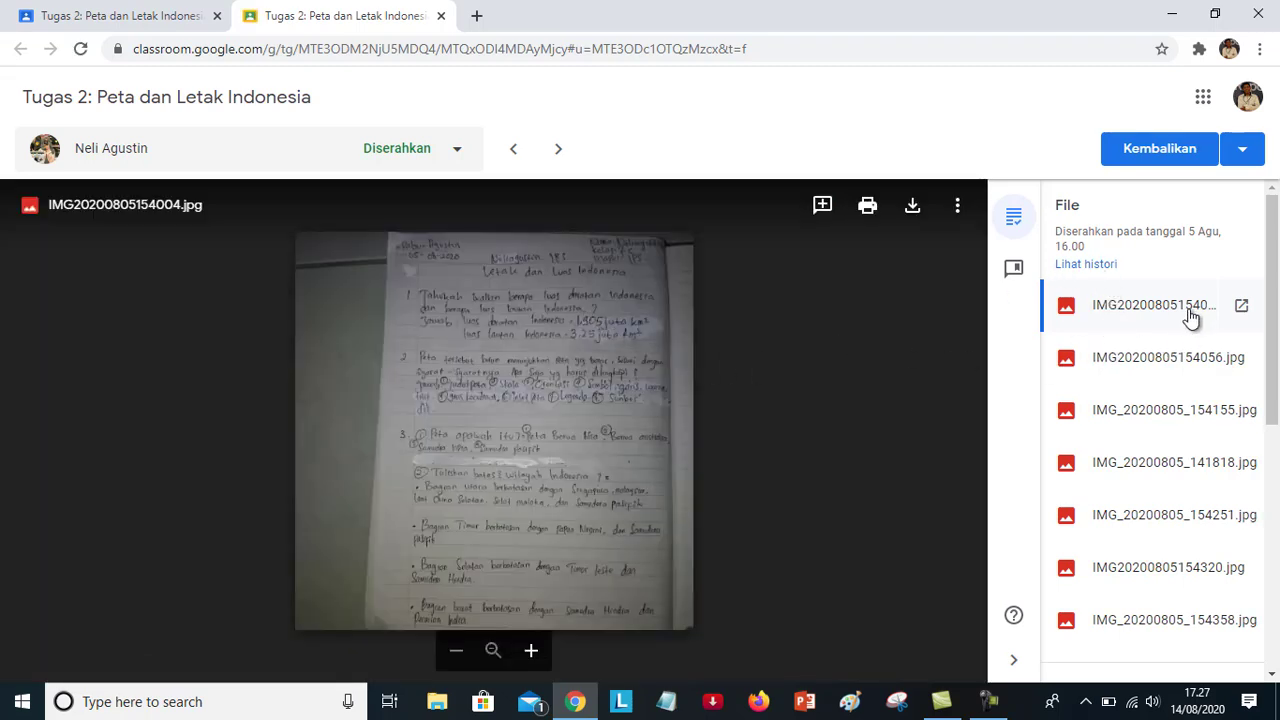
left_click(1139, 362)
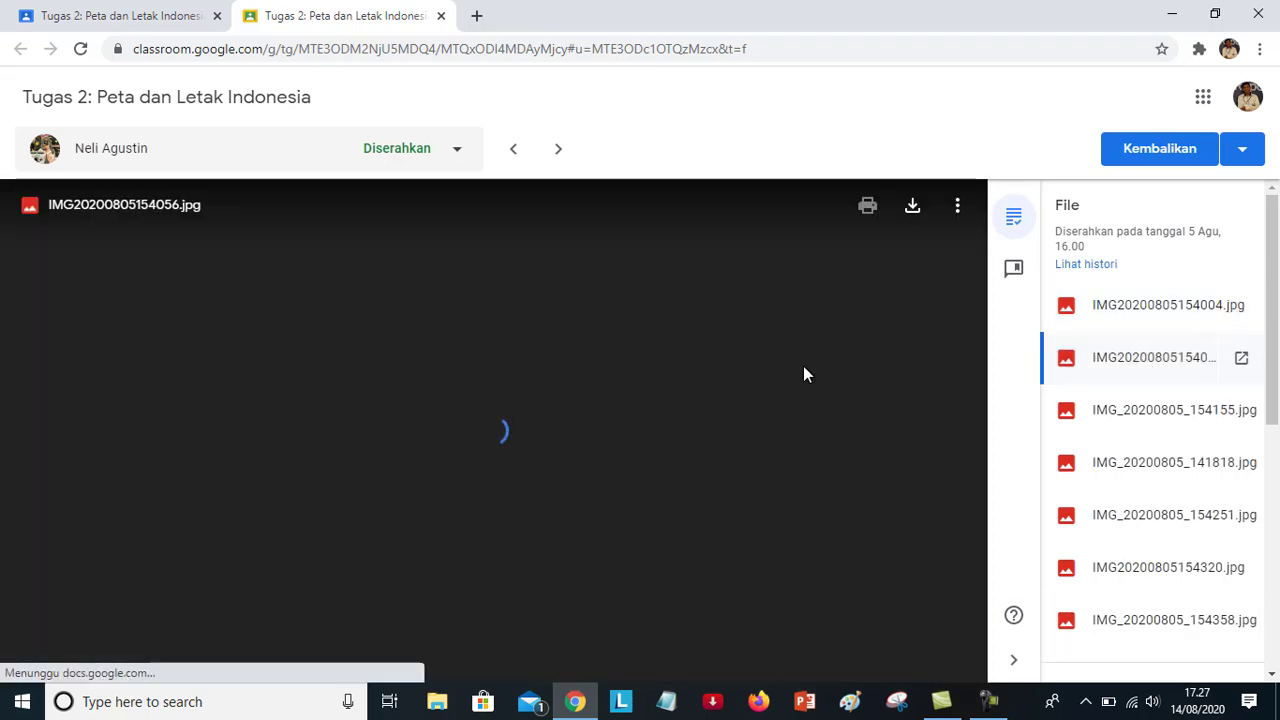
- Enter a grade of 90 out of 100 for the first student's submission
left_click_drag(1277, 280, 1274, 450)
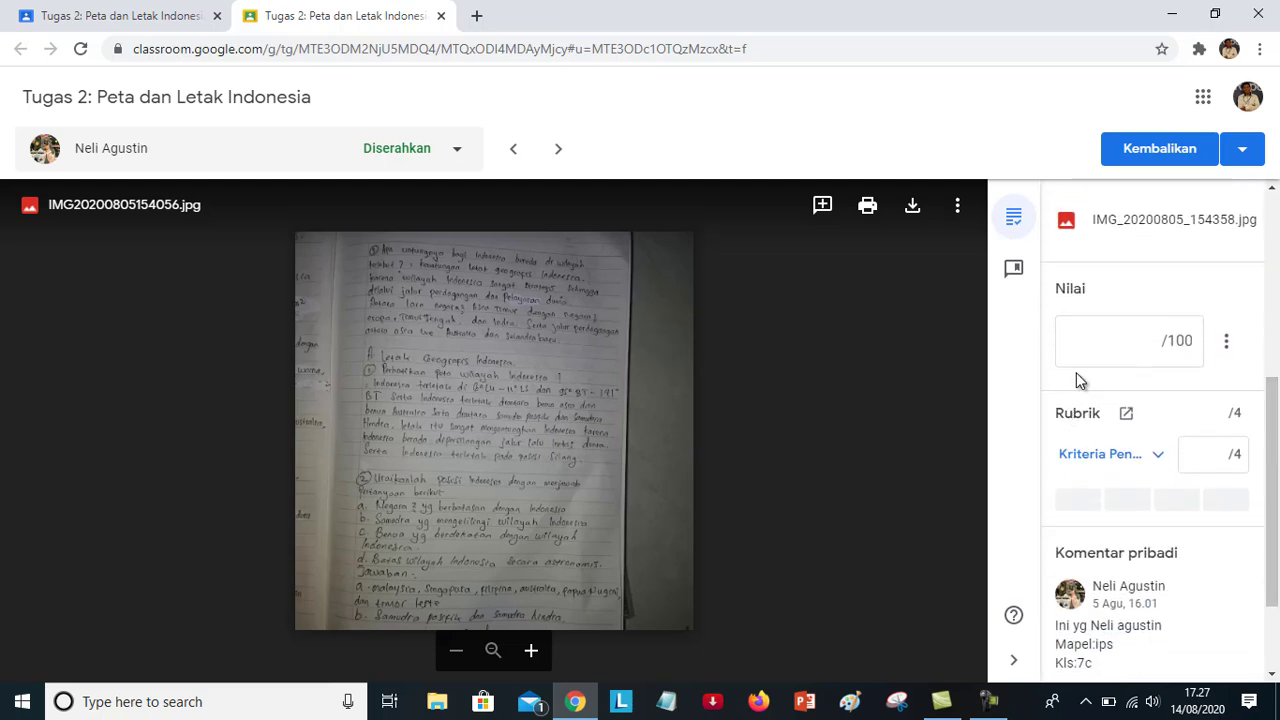
left_click(1094, 343)
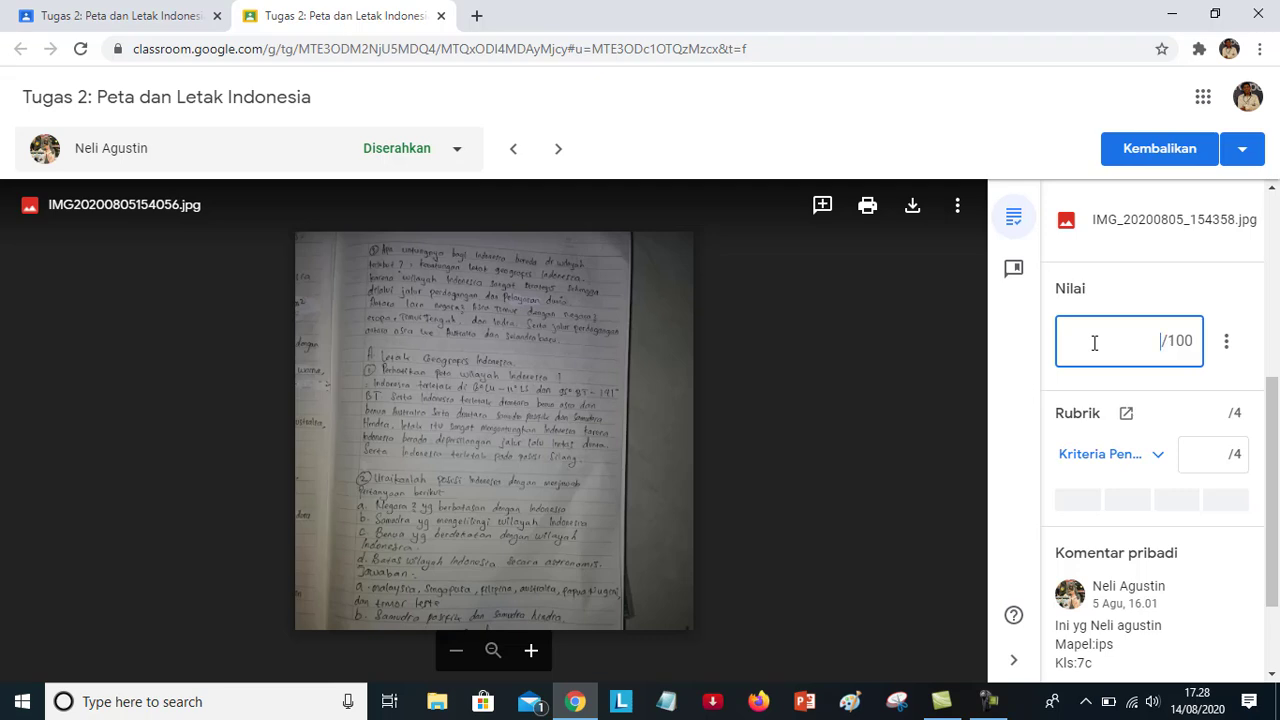
type("90")
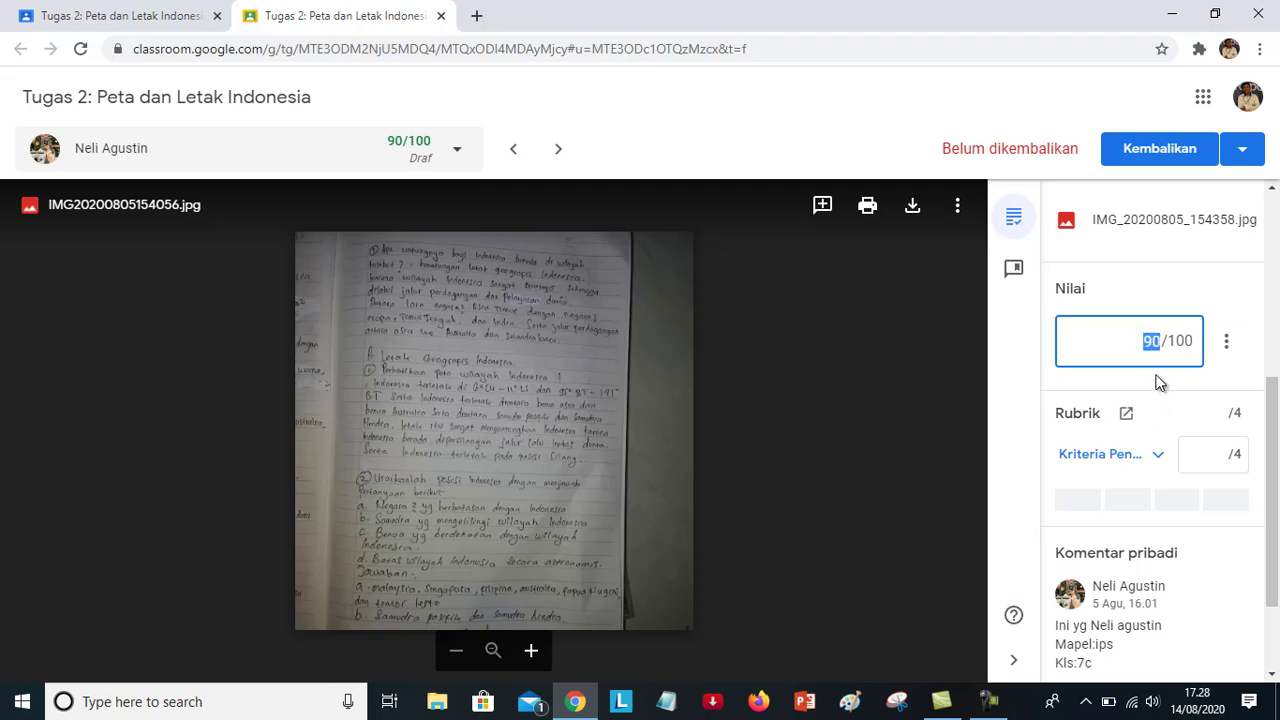
- Clear the first student's overall grade and score the Kriteria Penilaian rubric criterion 4 out of 4
key("BackSpace")
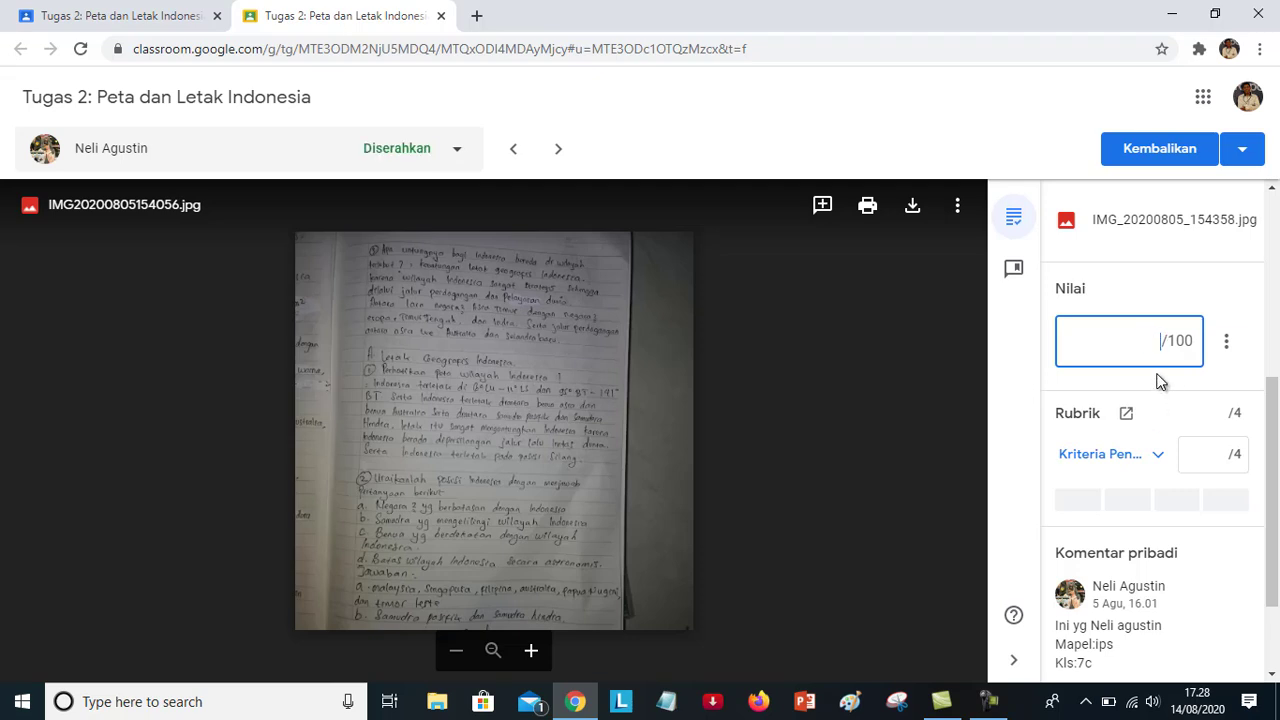
left_click(1207, 458)
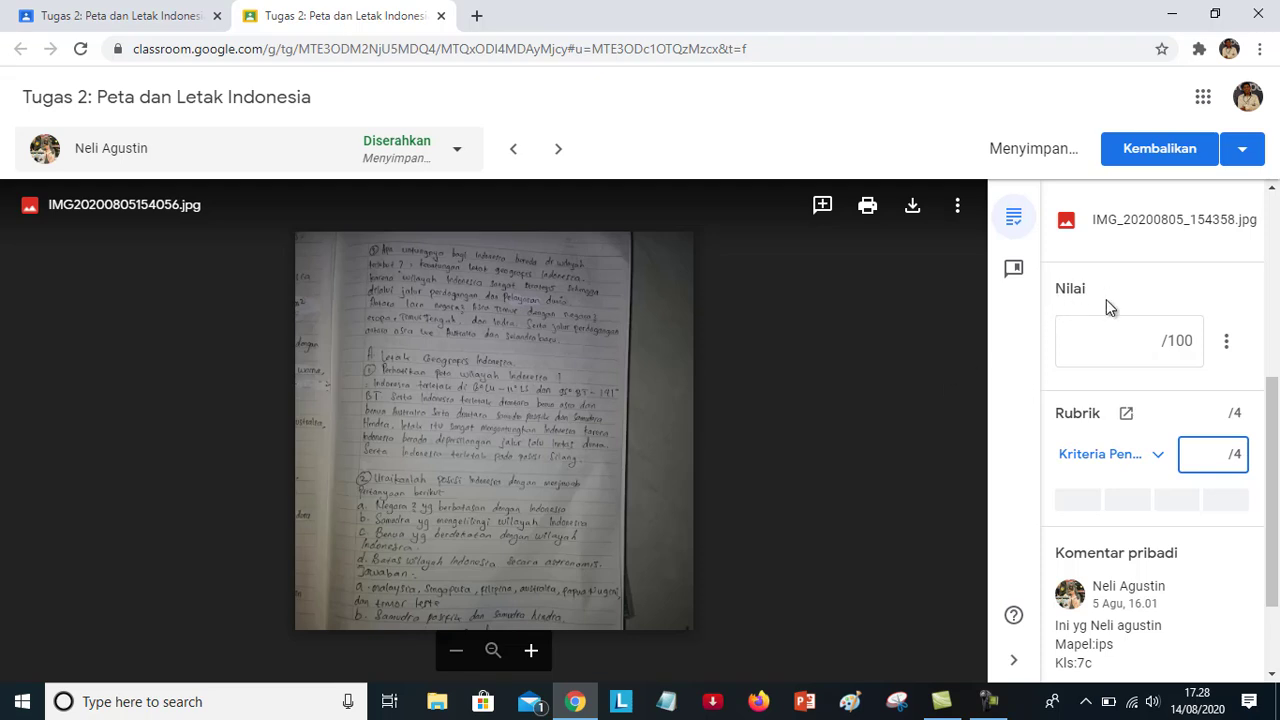
left_click_drag(1273, 294, 1273, 540)
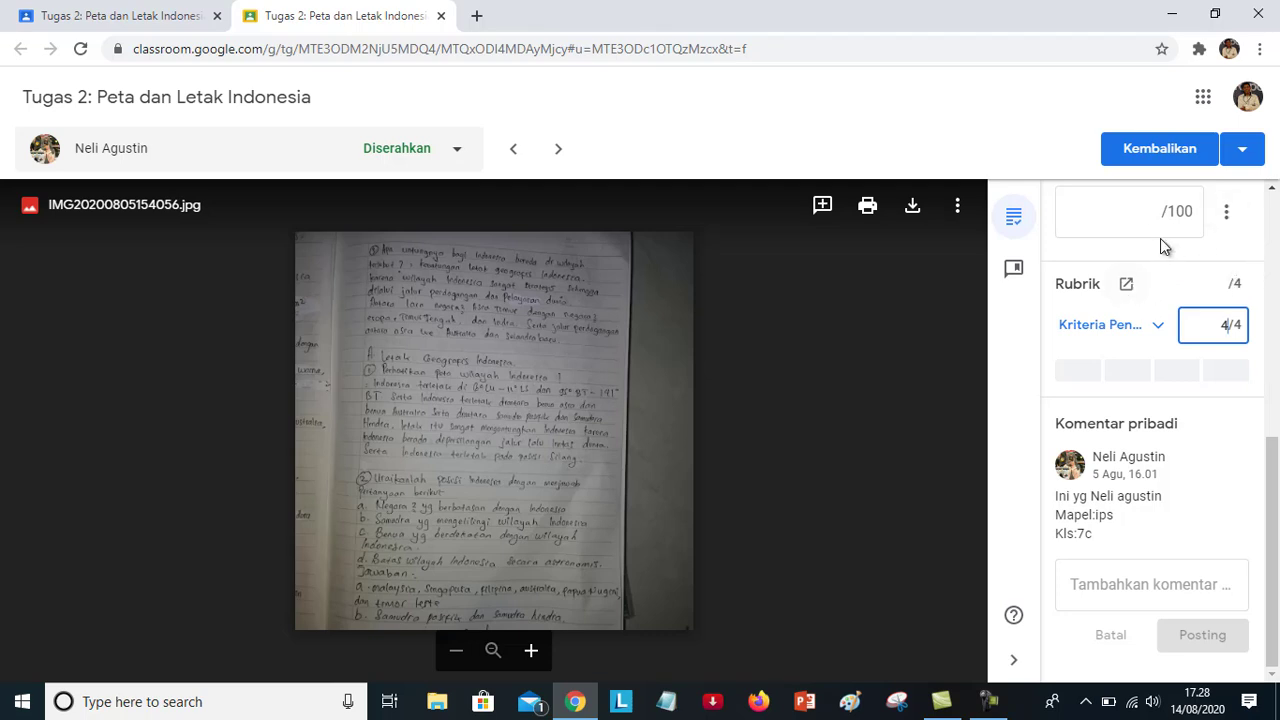
scroll(1150, 240, "up", 5)
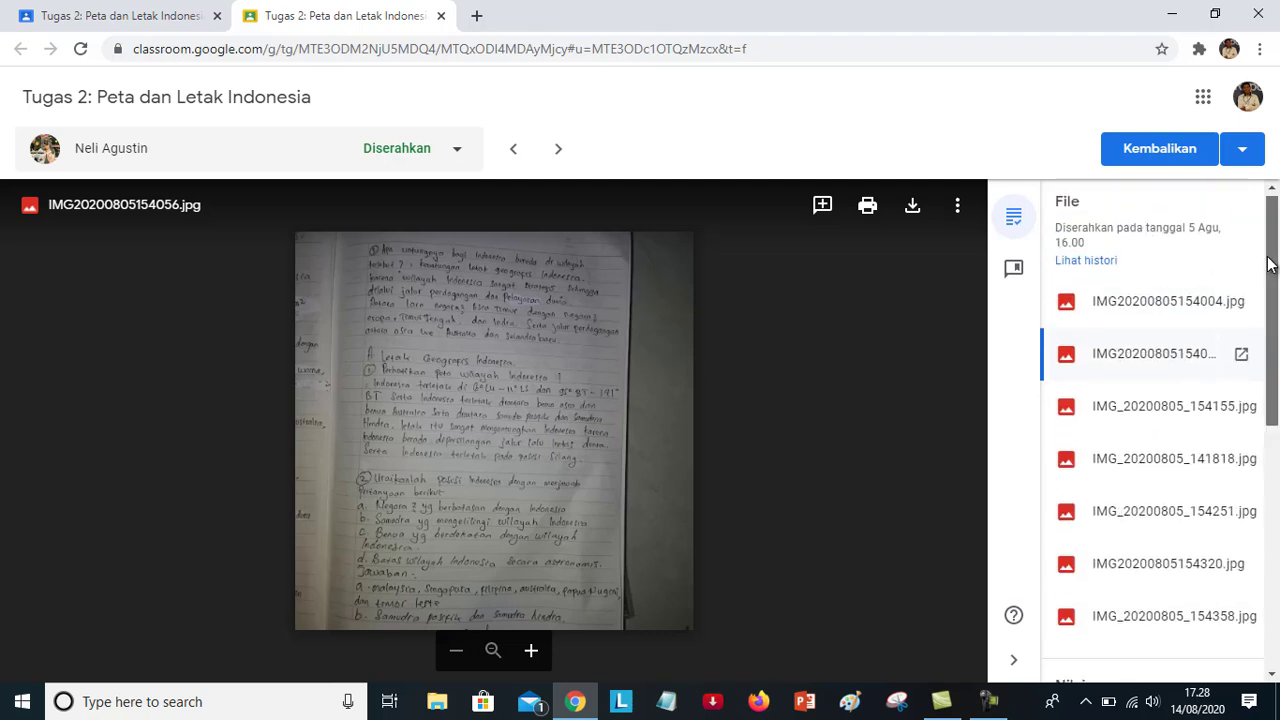
left_click_drag(1275, 240, 1258, 457)
left_click(1207, 388)
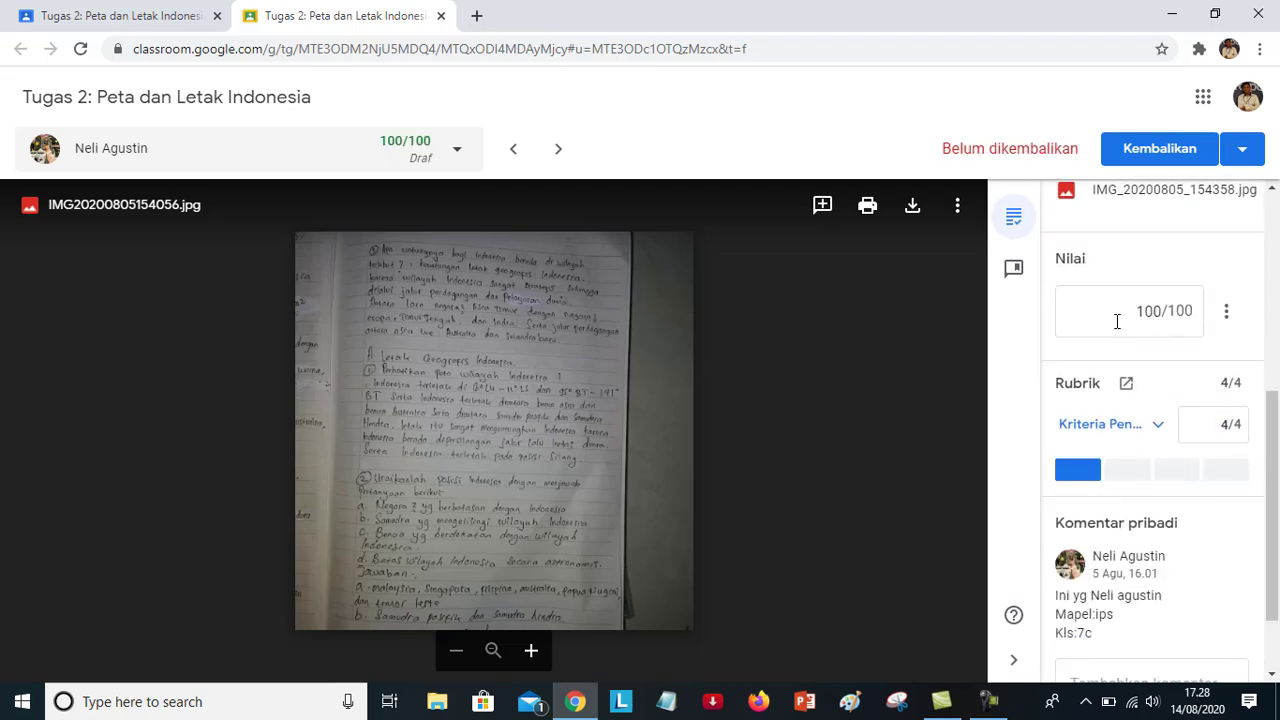
left_click_drag(1270, 415, 1276, 203)
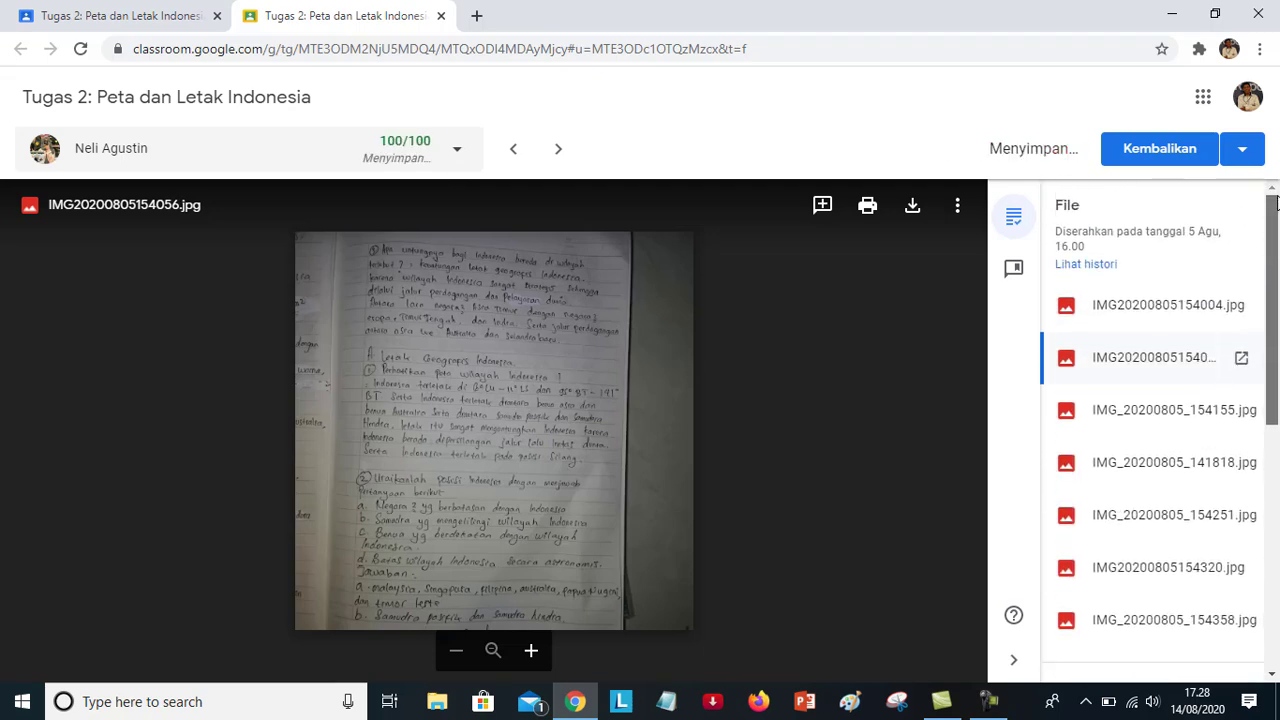
- Return the graded work to the first student, confirm it, and close the submission viewer
left_click(1149, 154)
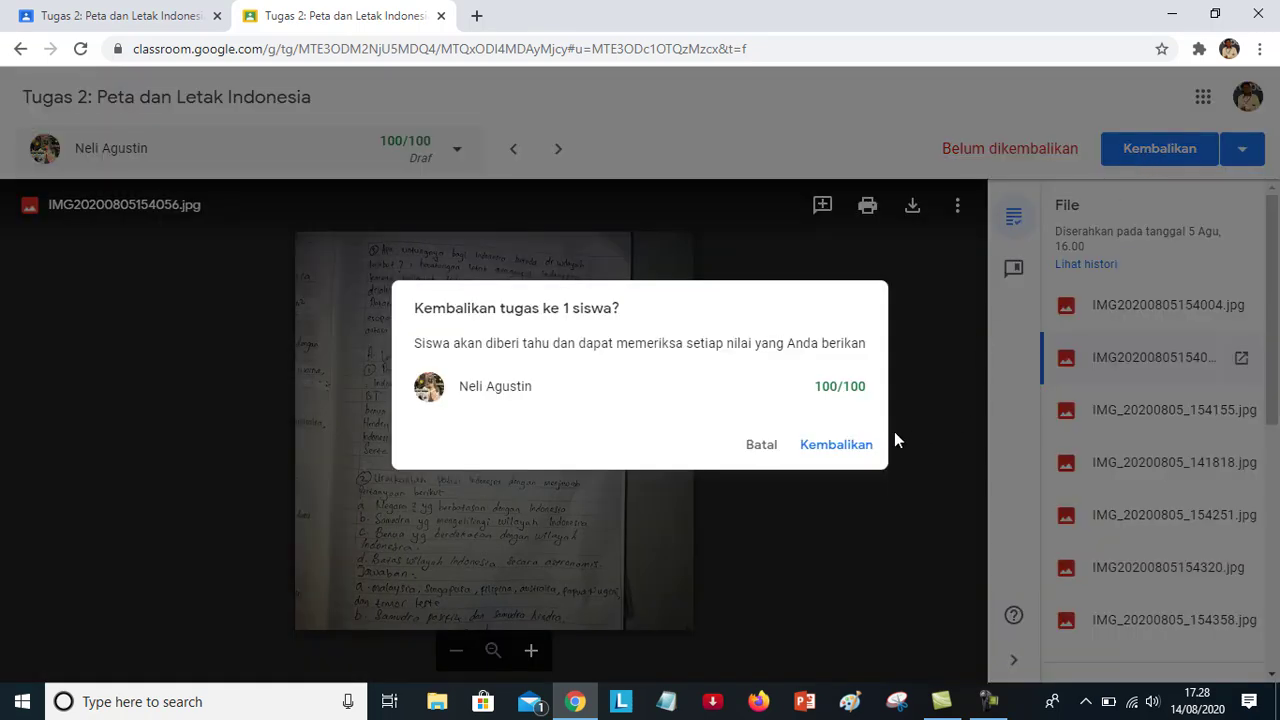
left_click(838, 446)
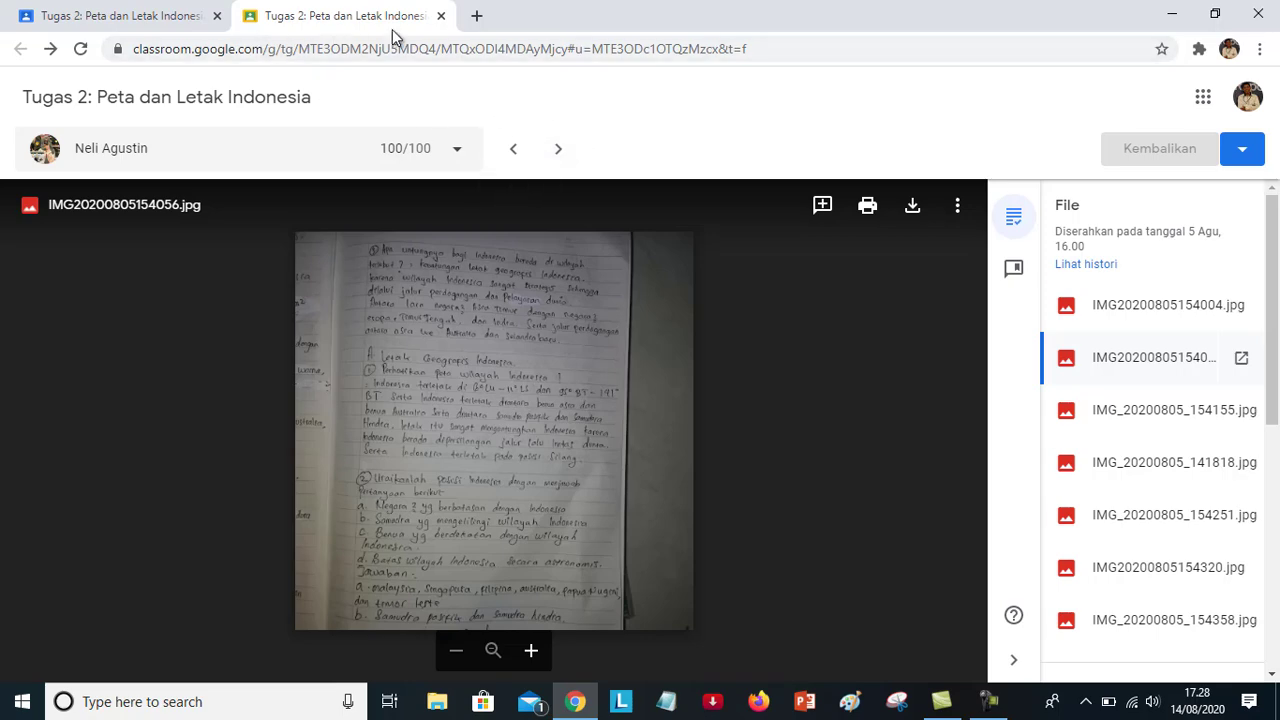
left_click(126, 20)
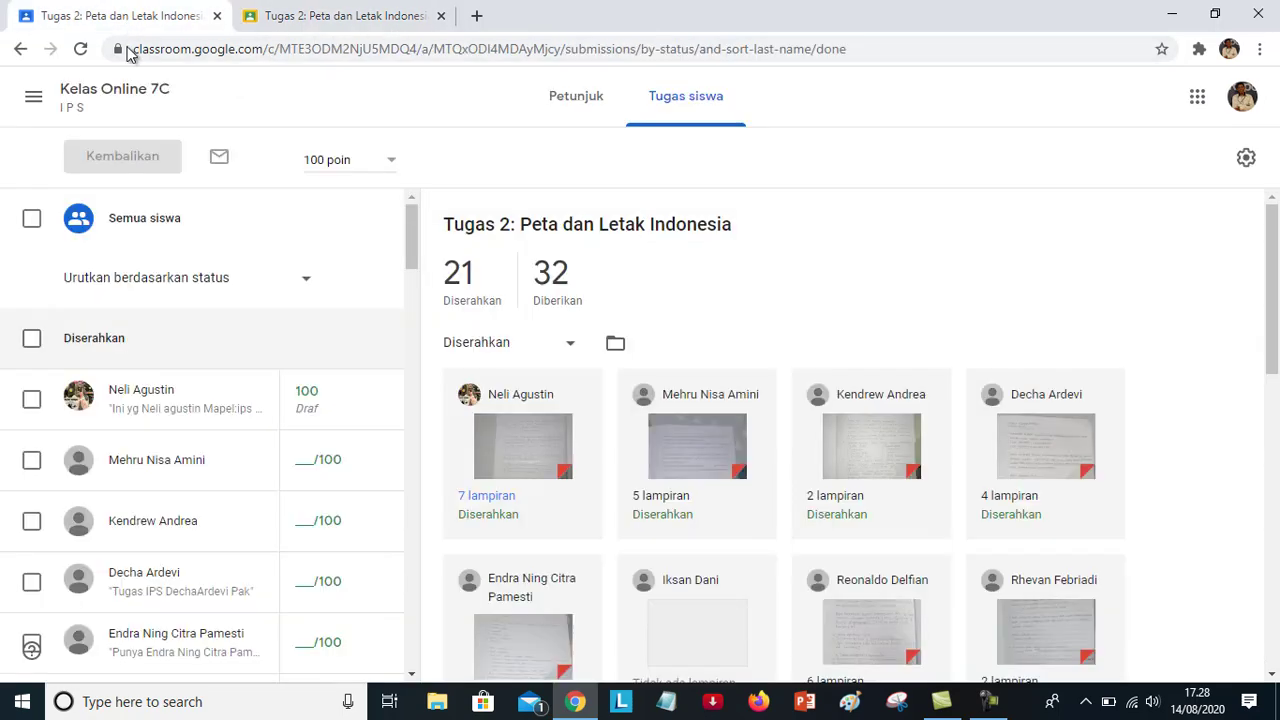
left_click(400, 16)
left_click(441, 16)
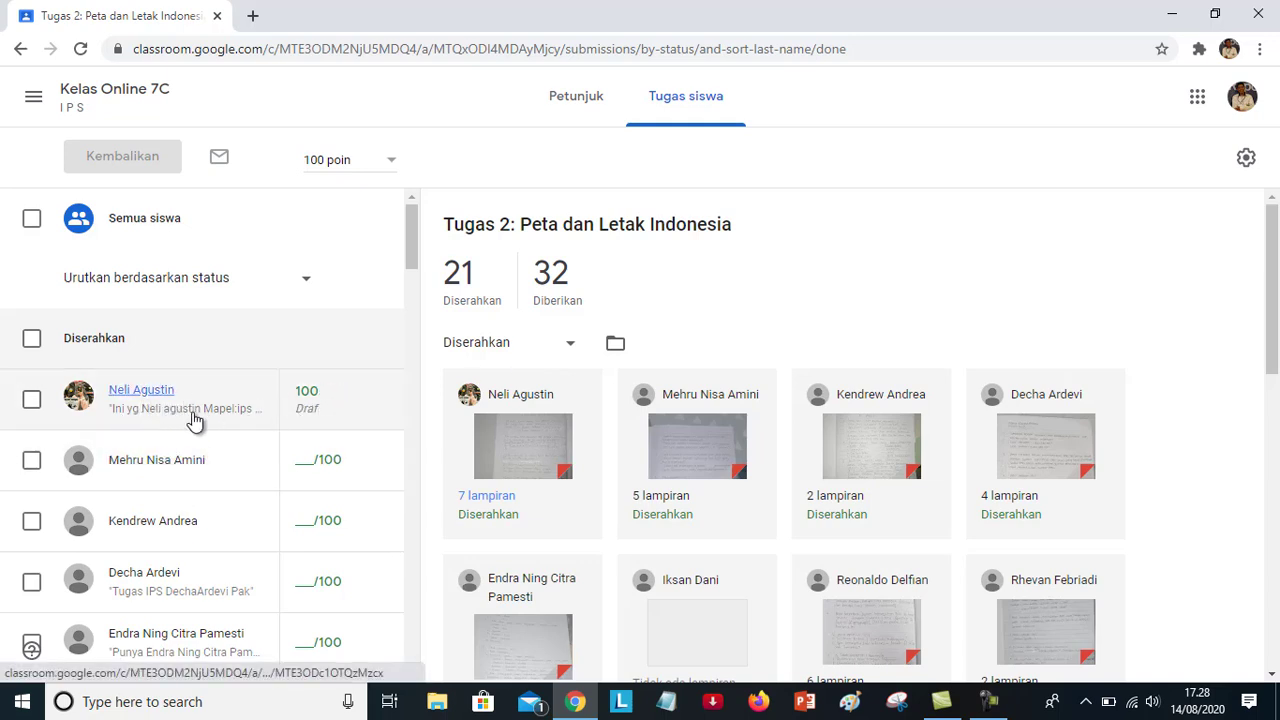
- Open the second student's first attached image and enter a grade of 90 out of 100
left_click(167, 462)
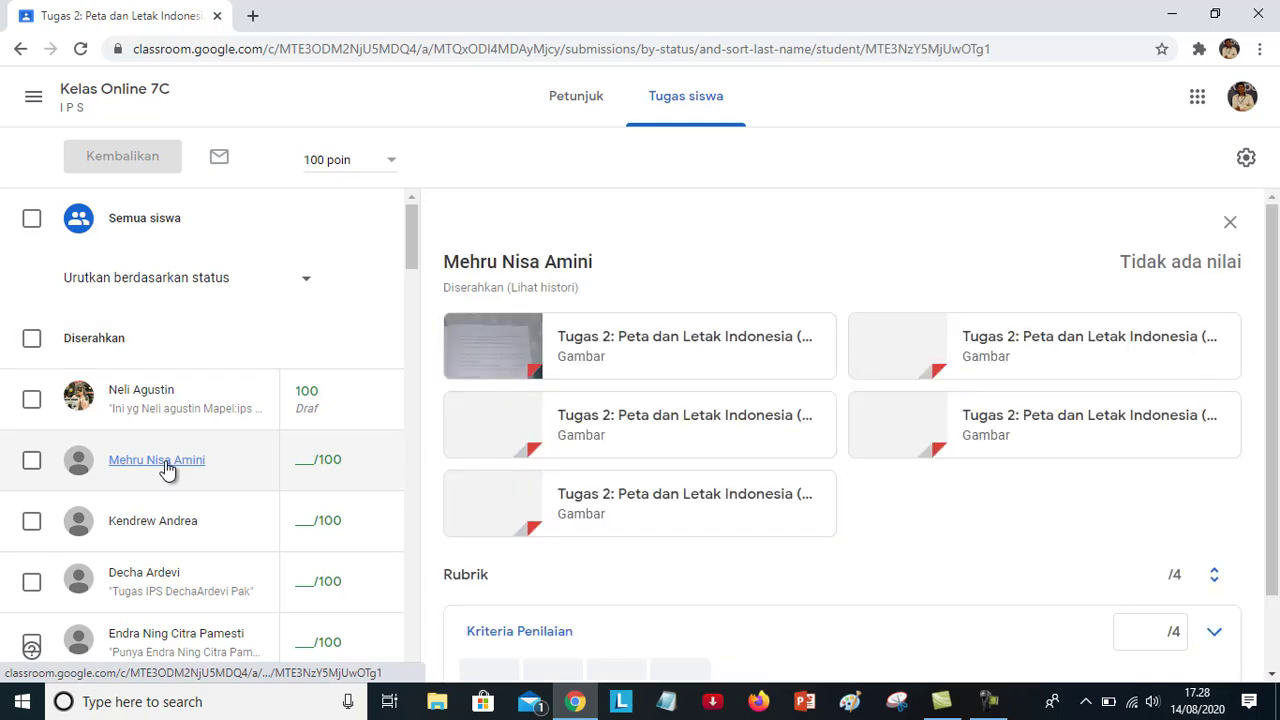
left_click(657, 358)
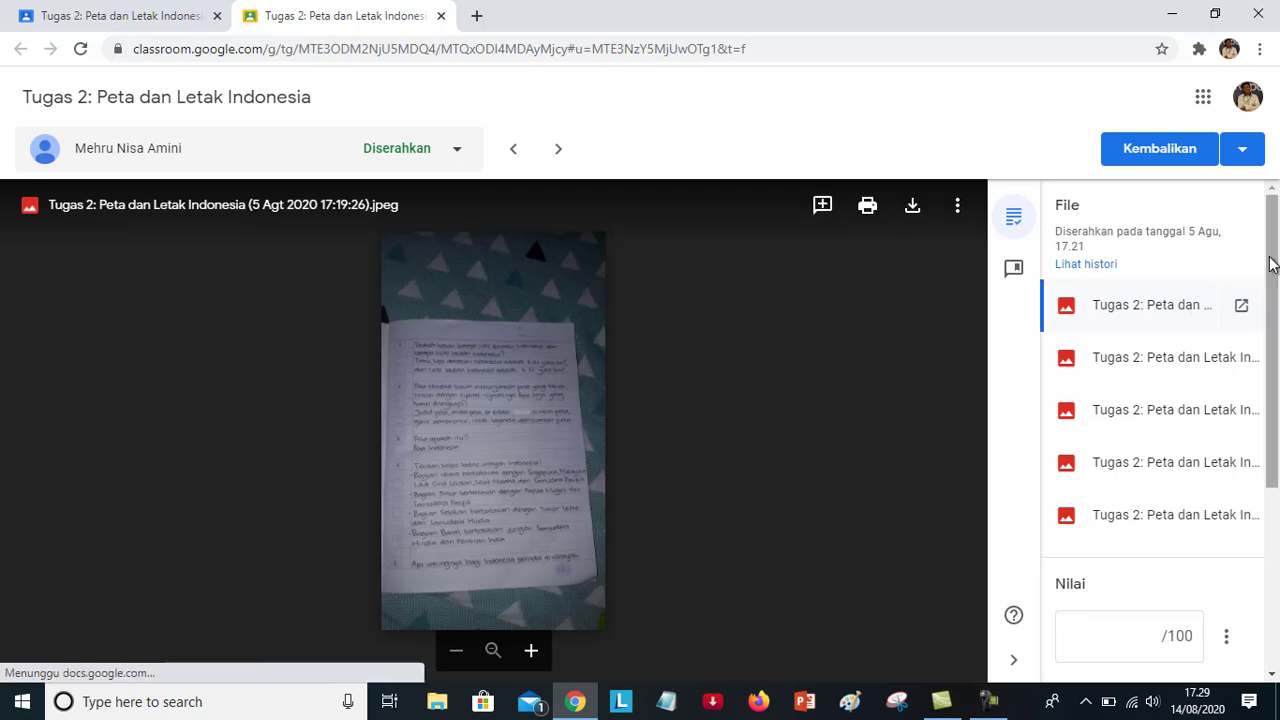
scroll(1238, 300, "down", 2)
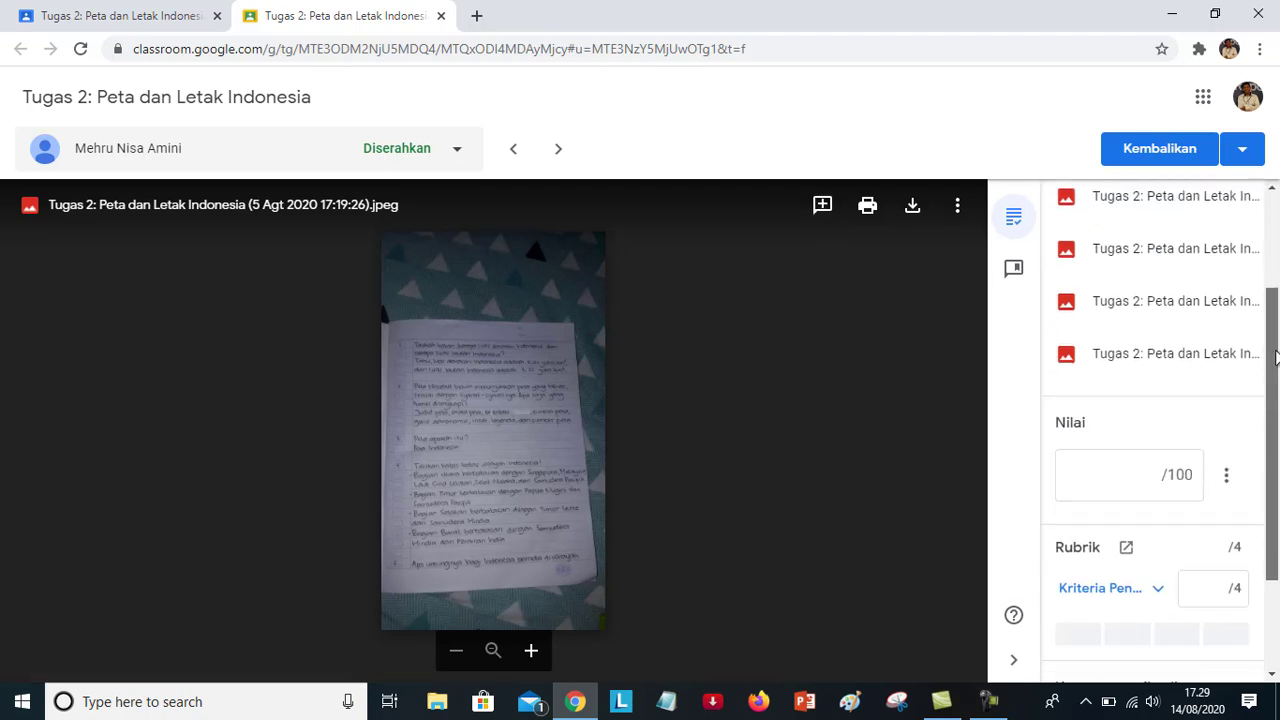
left_click(1121, 463)
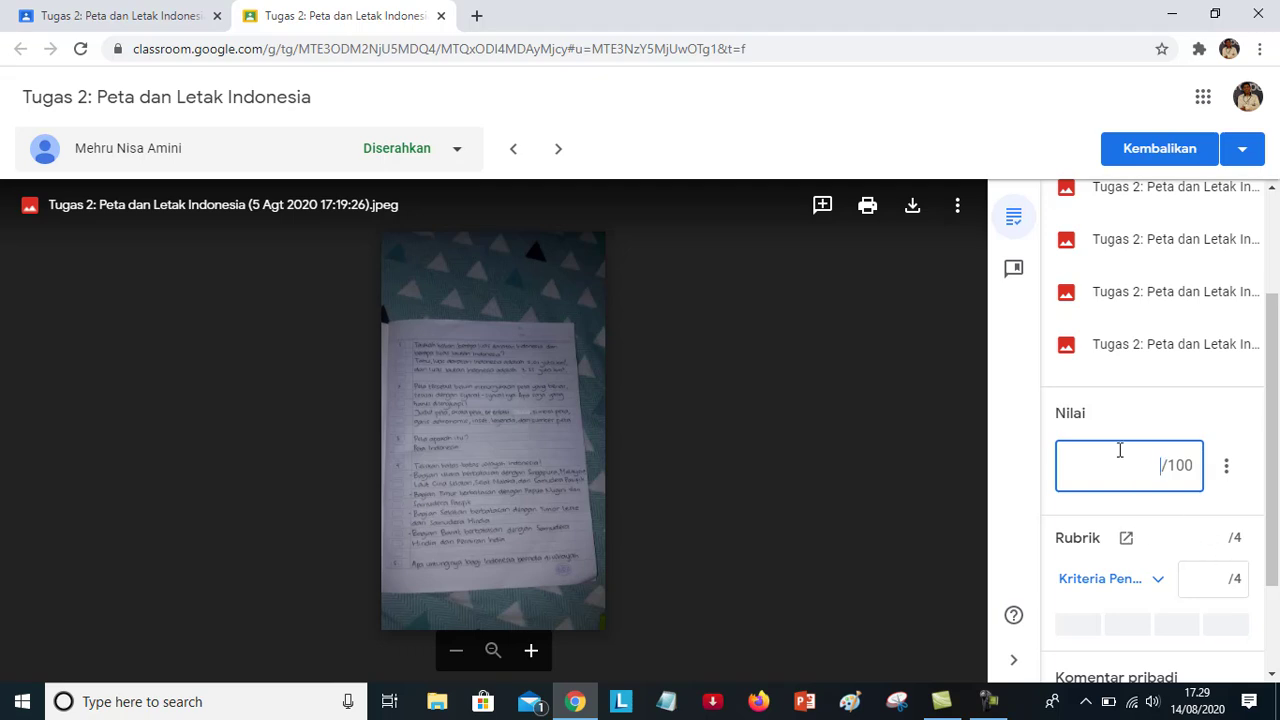
type("90")
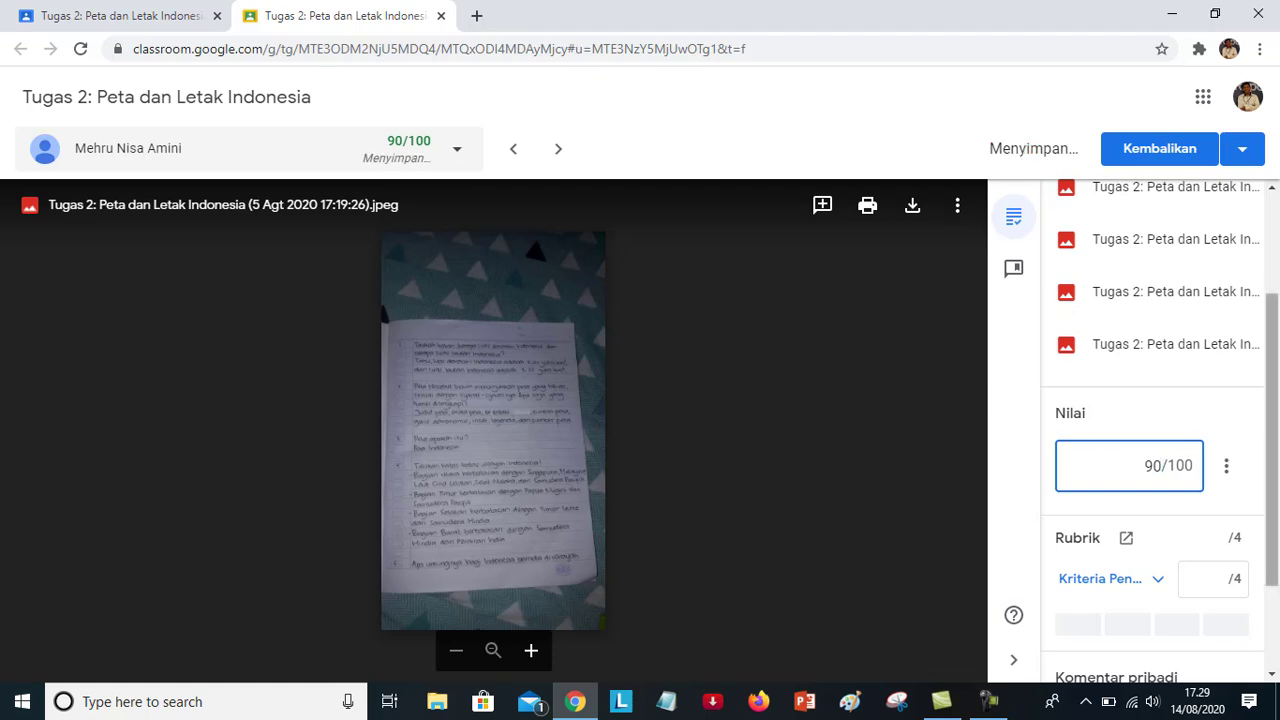
left_click_drag(1270, 378, 1269, 275)
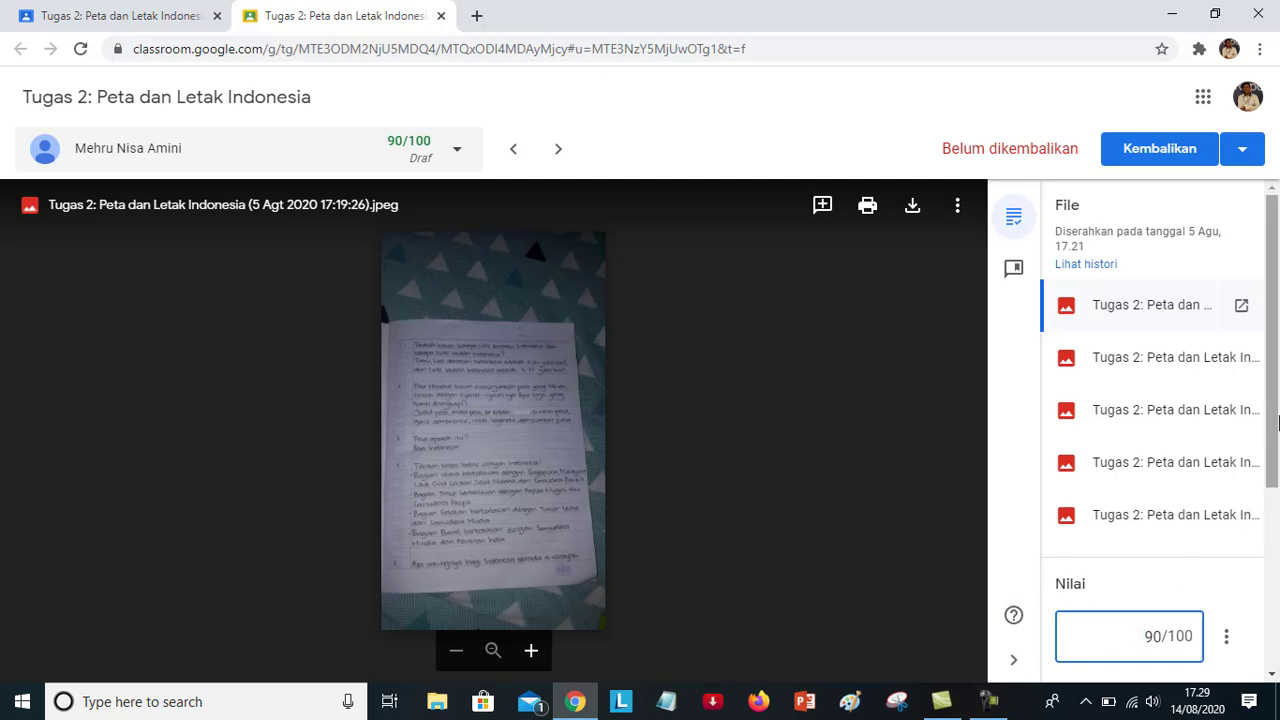
left_click_drag(1276, 422, 1272, 471)
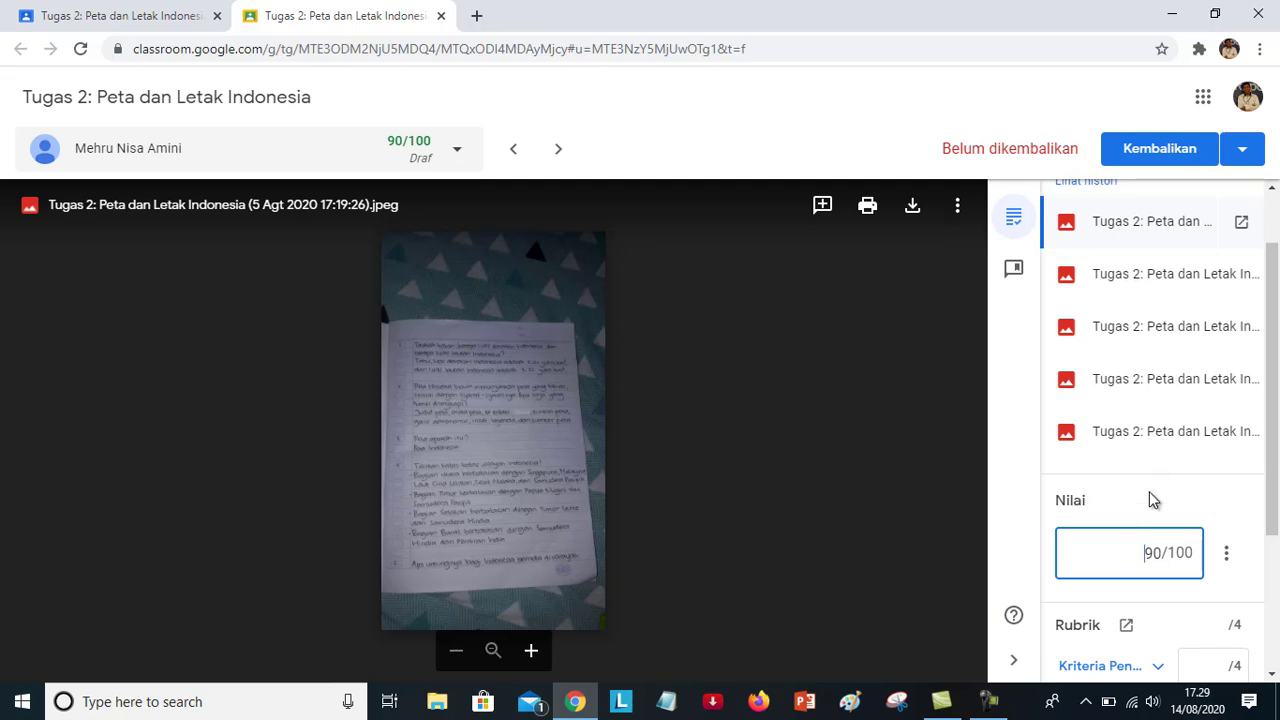
- Return the graded work to the second student, confirm it, and close the submission viewer
left_click(1160, 150)
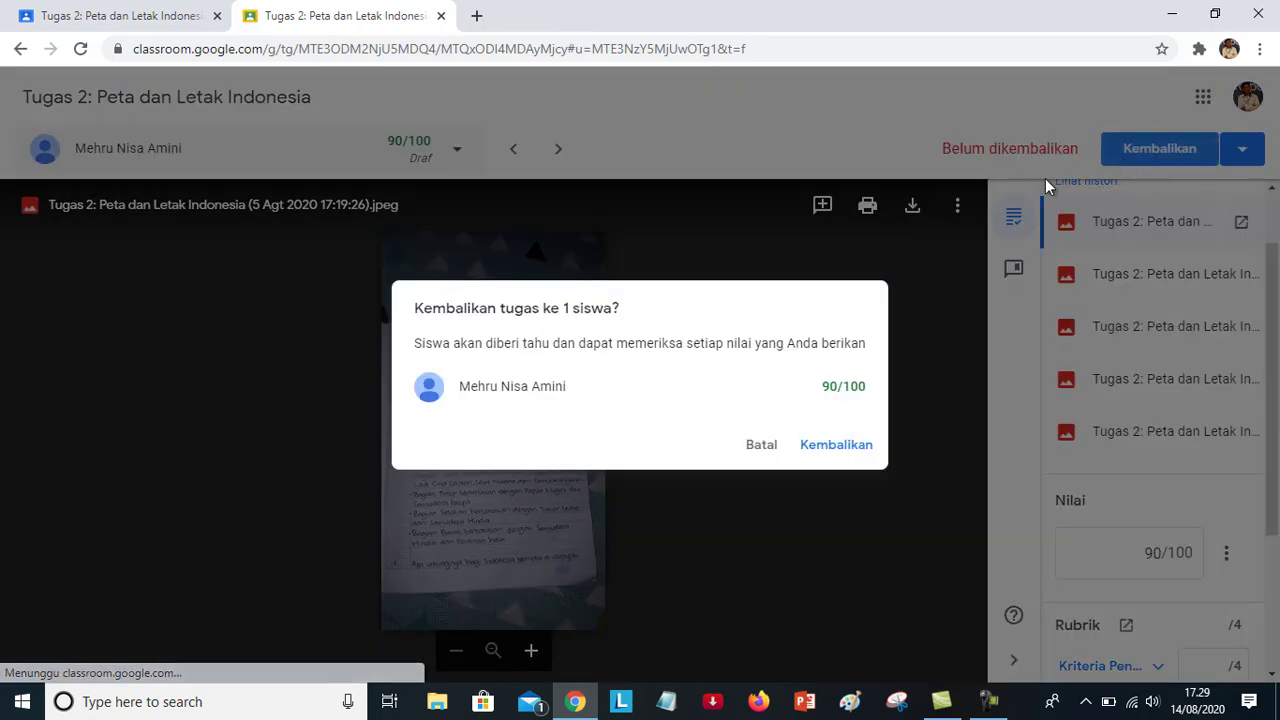
left_click(834, 447)
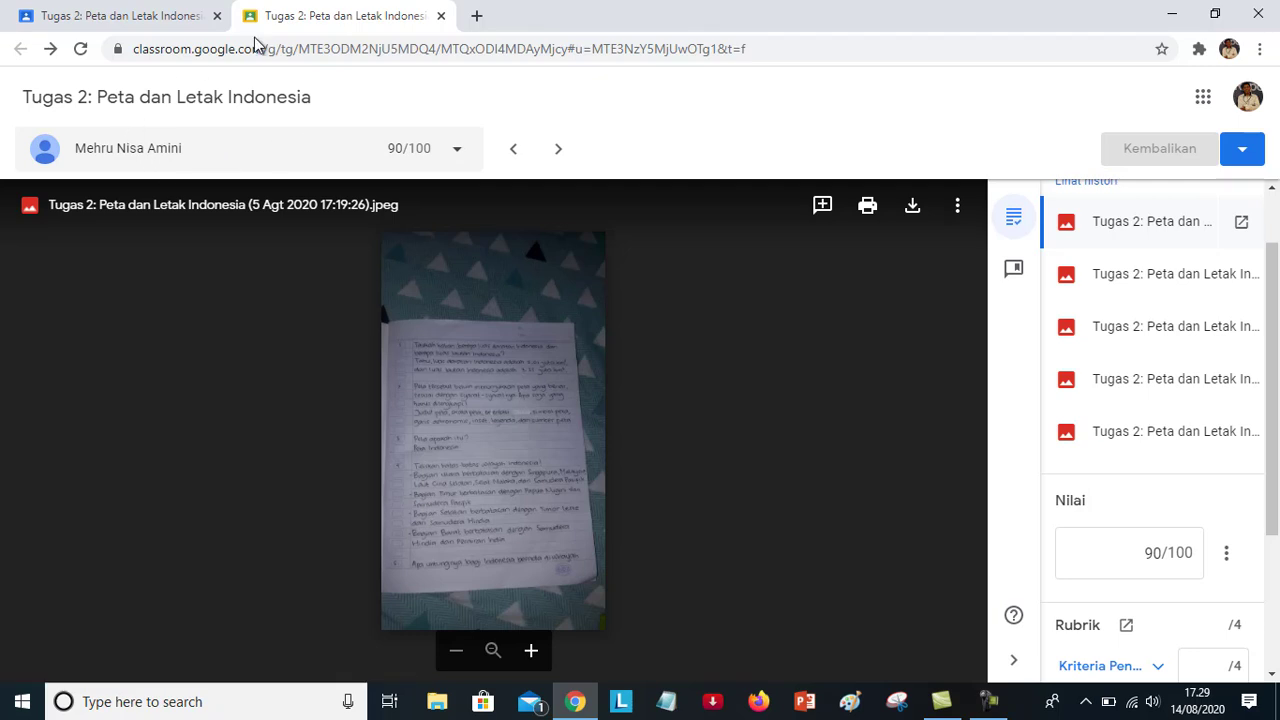
left_click(441, 16)
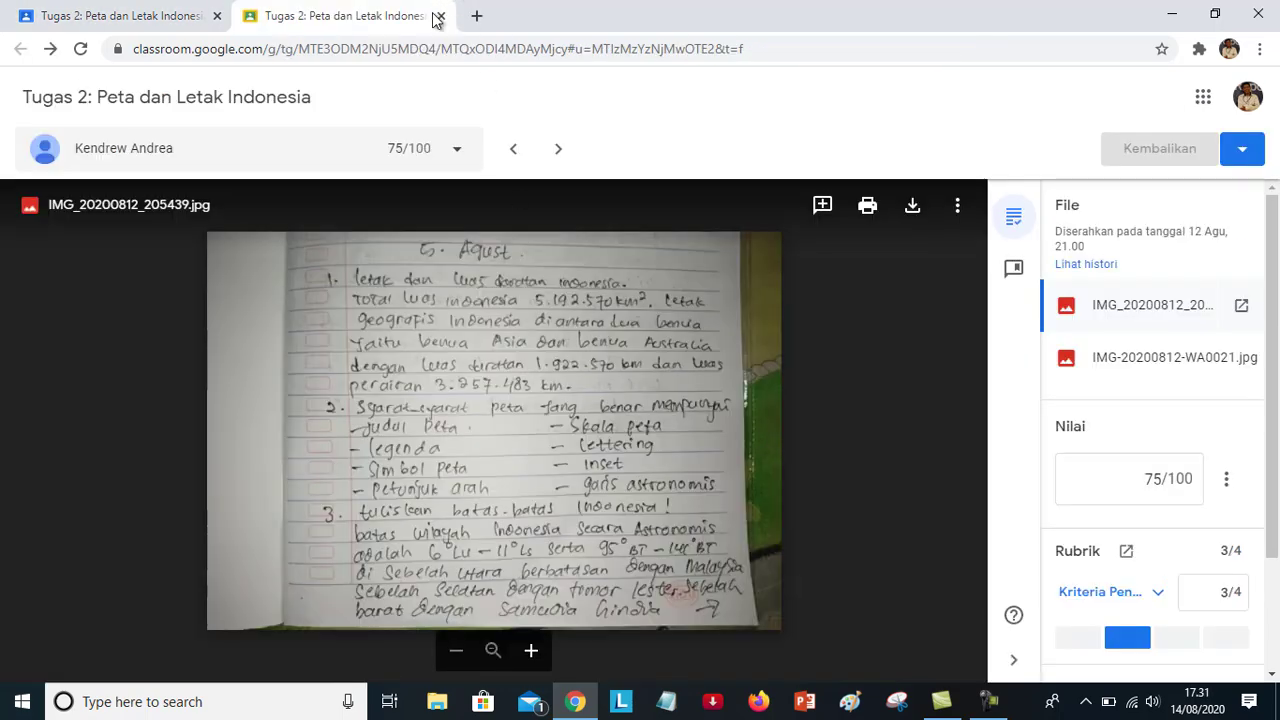
- Close the third student's graded submission and show the attachments of the next student under Diserahkan
left_click(441, 16)
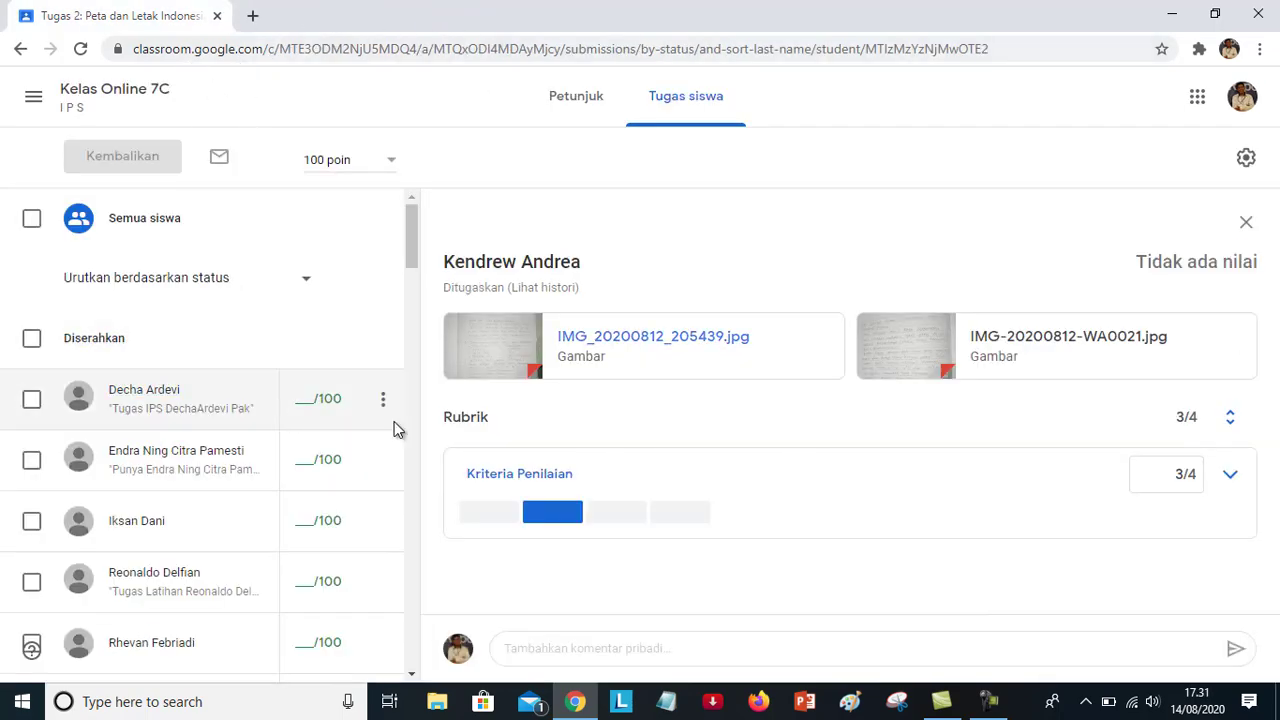
left_click(185, 418)
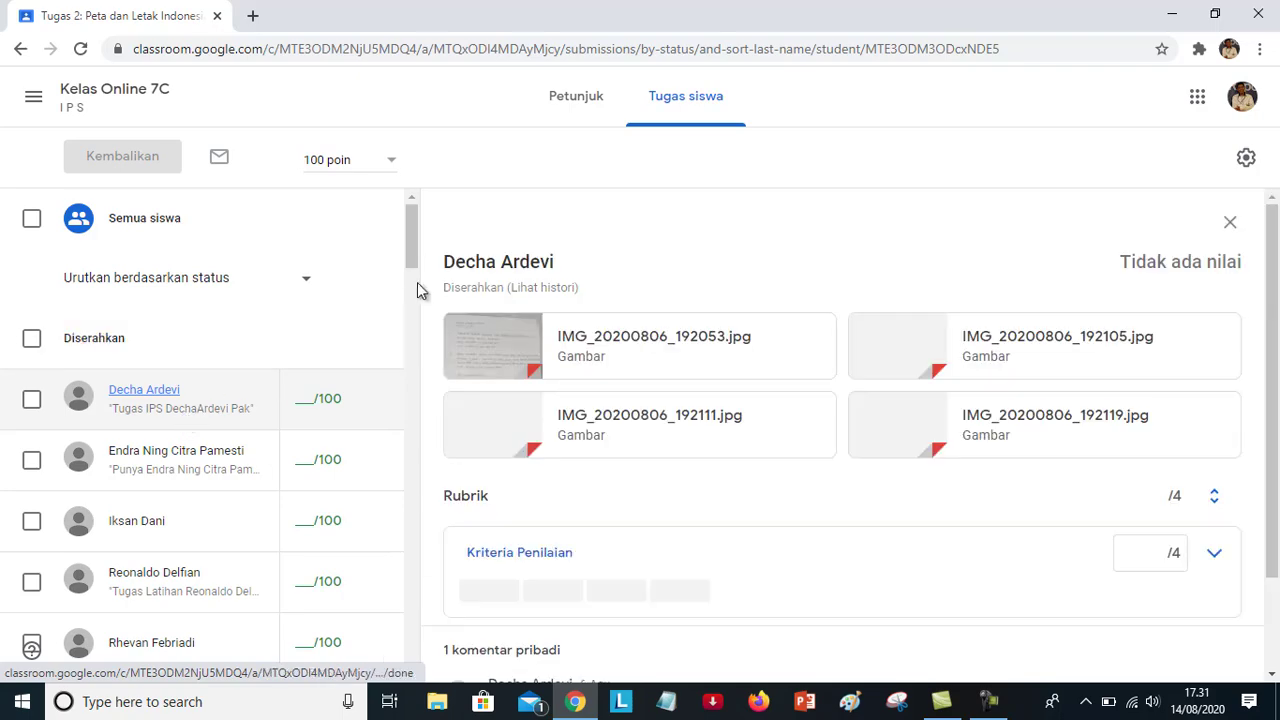
mouse_move(414, 250)
left_mouse_down()
mouse_move(428, 337)
mouse_move(420, 391)
mouse_move(412, 250)
left_mouse_up()
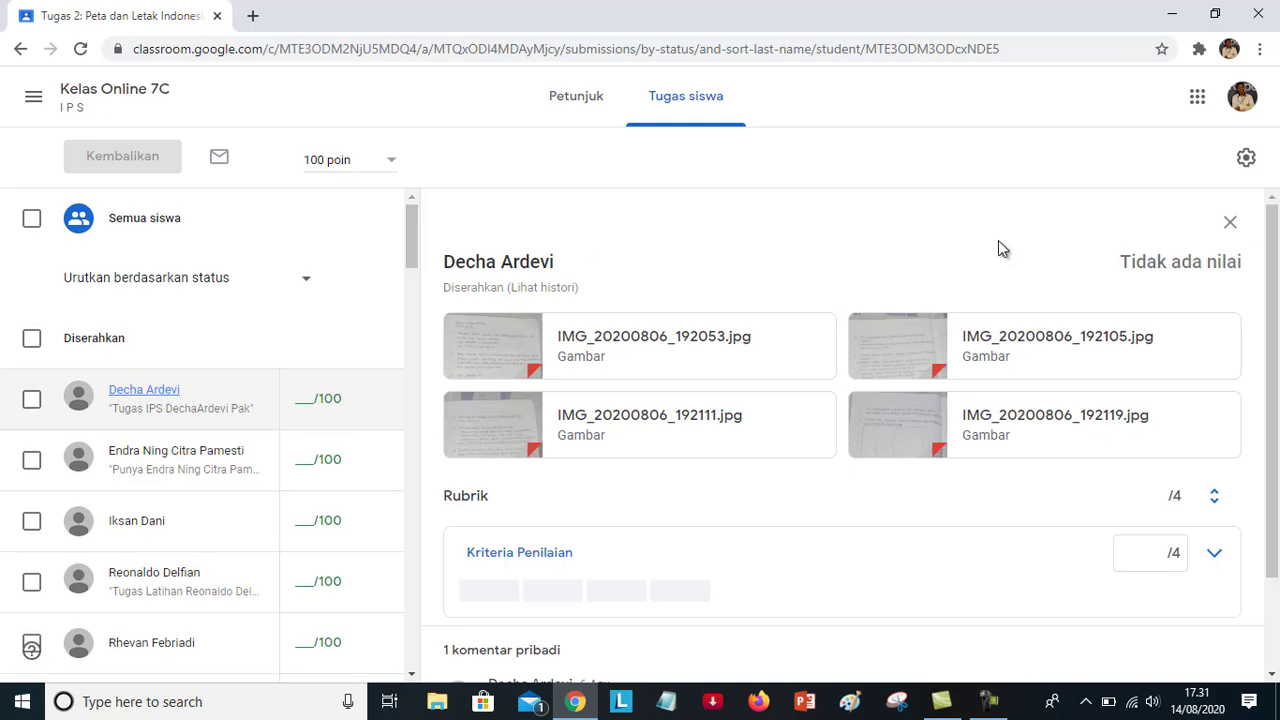
- Open the Kelas Online 7C gradebook and look through the students' grades for Tugas 2 and Tugas 3
left_click(34, 97)
left_click(137, 503)
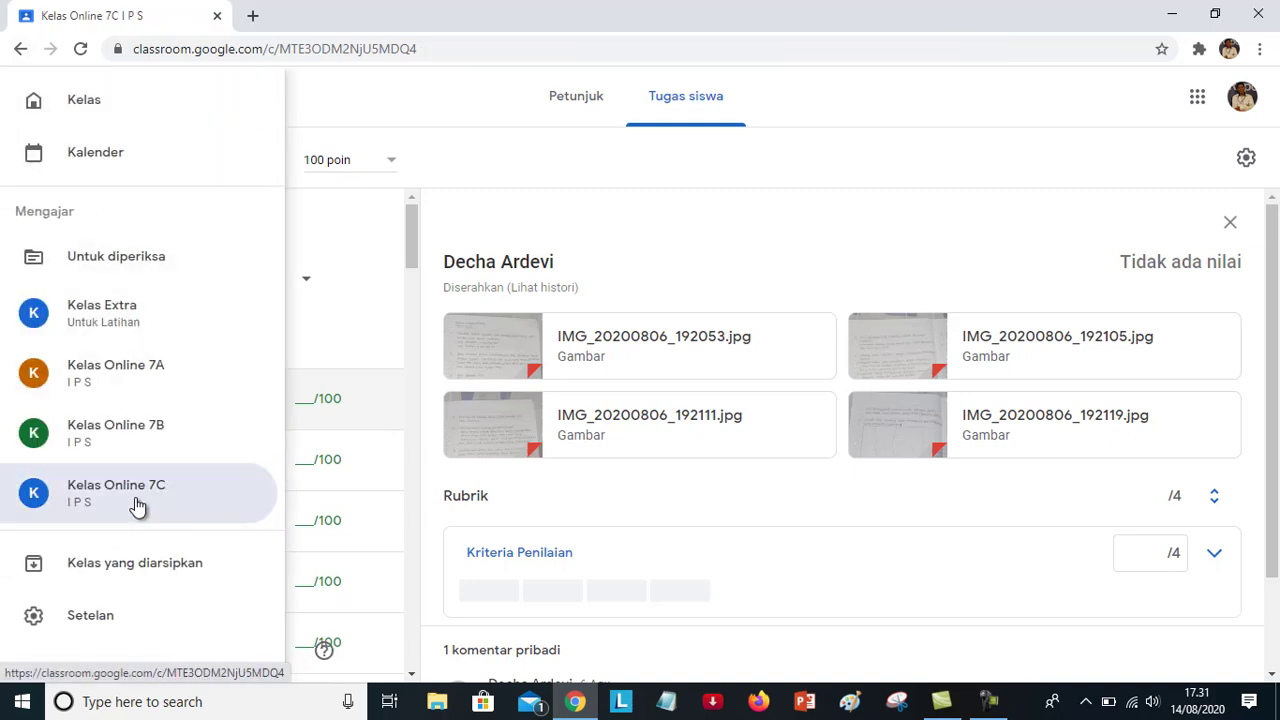
left_click(764, 122)
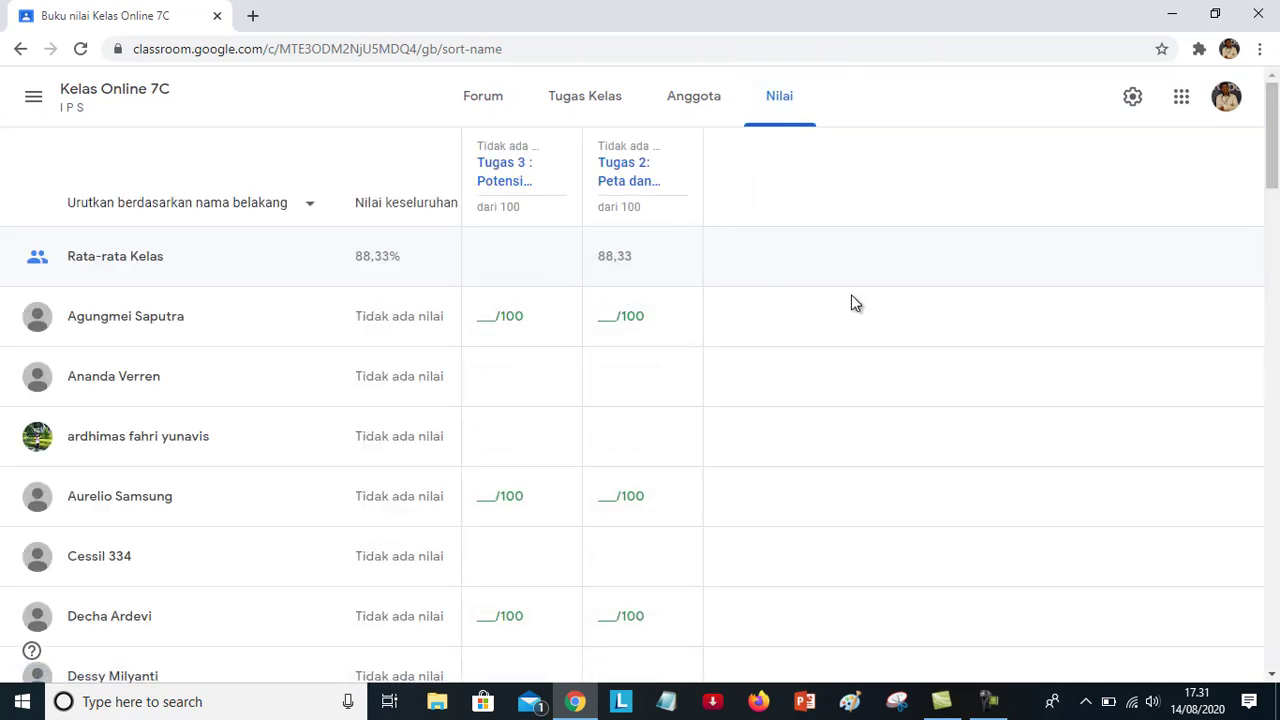
scroll(689, 436, "down", 8)
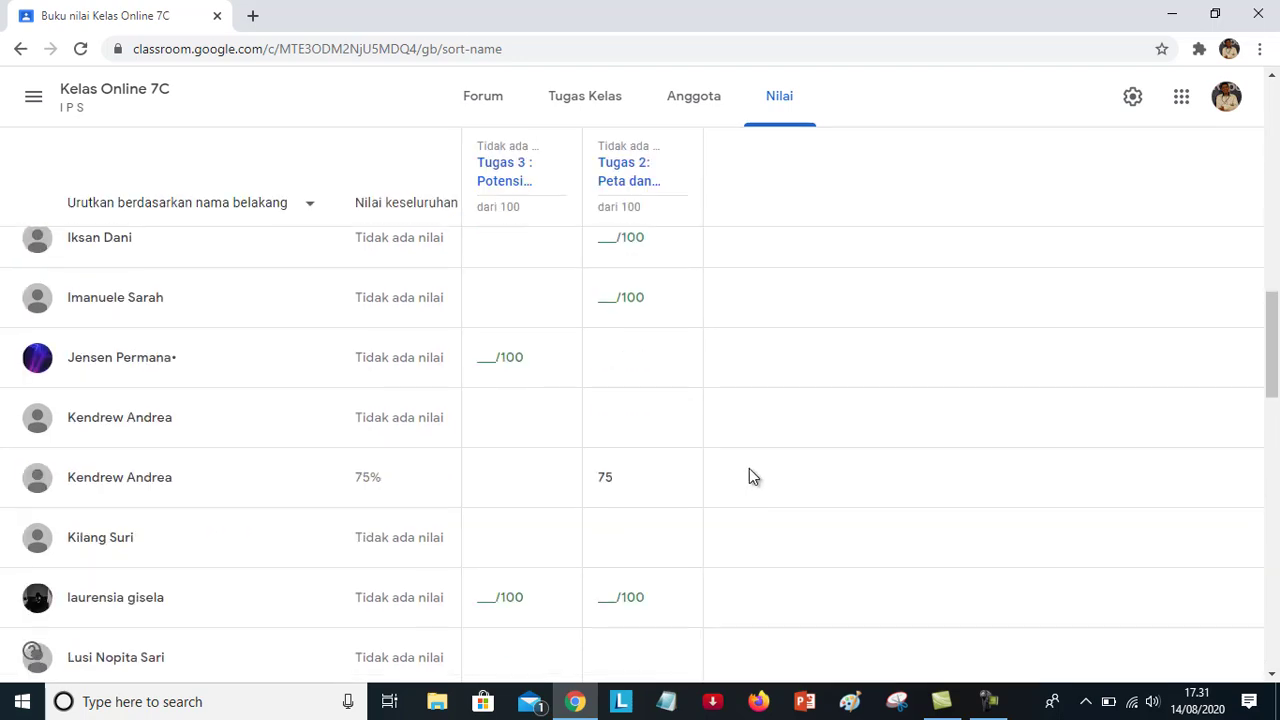
left_click_drag(1271, 371, 1266, 389)
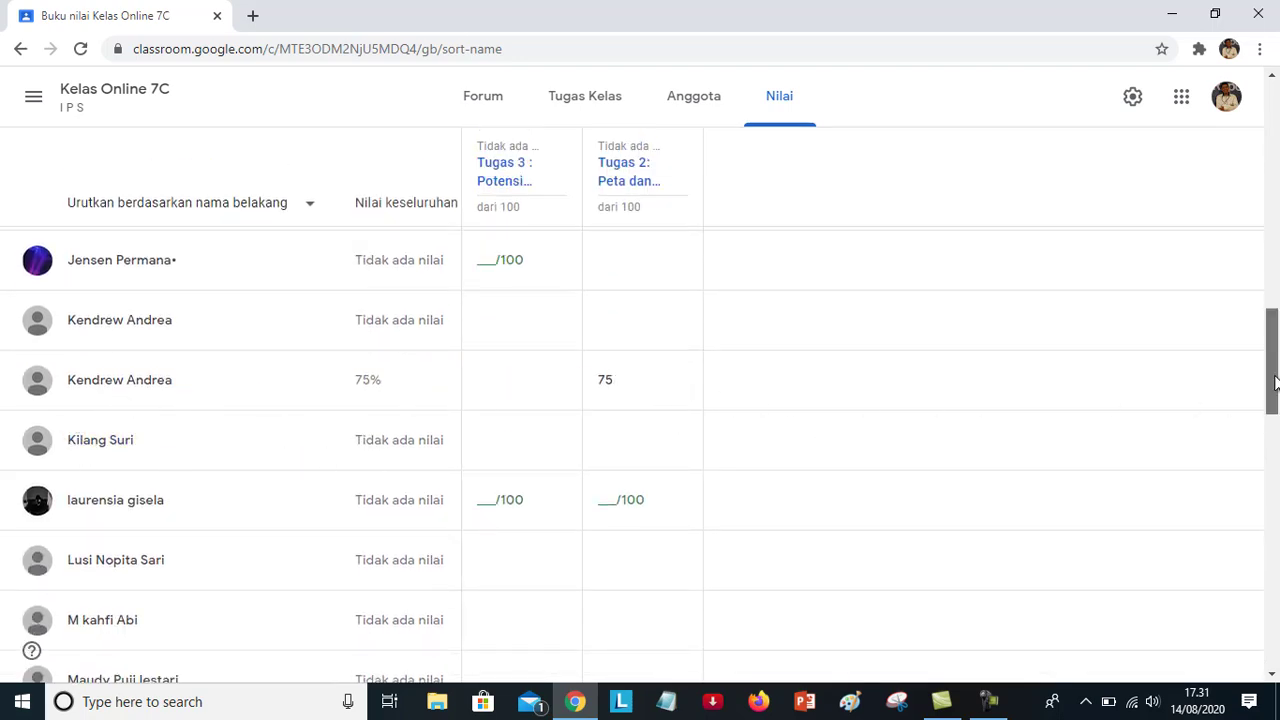
scroll(1276, 398, "down", 1)
left_click_drag(1276, 398, 1270, 125)
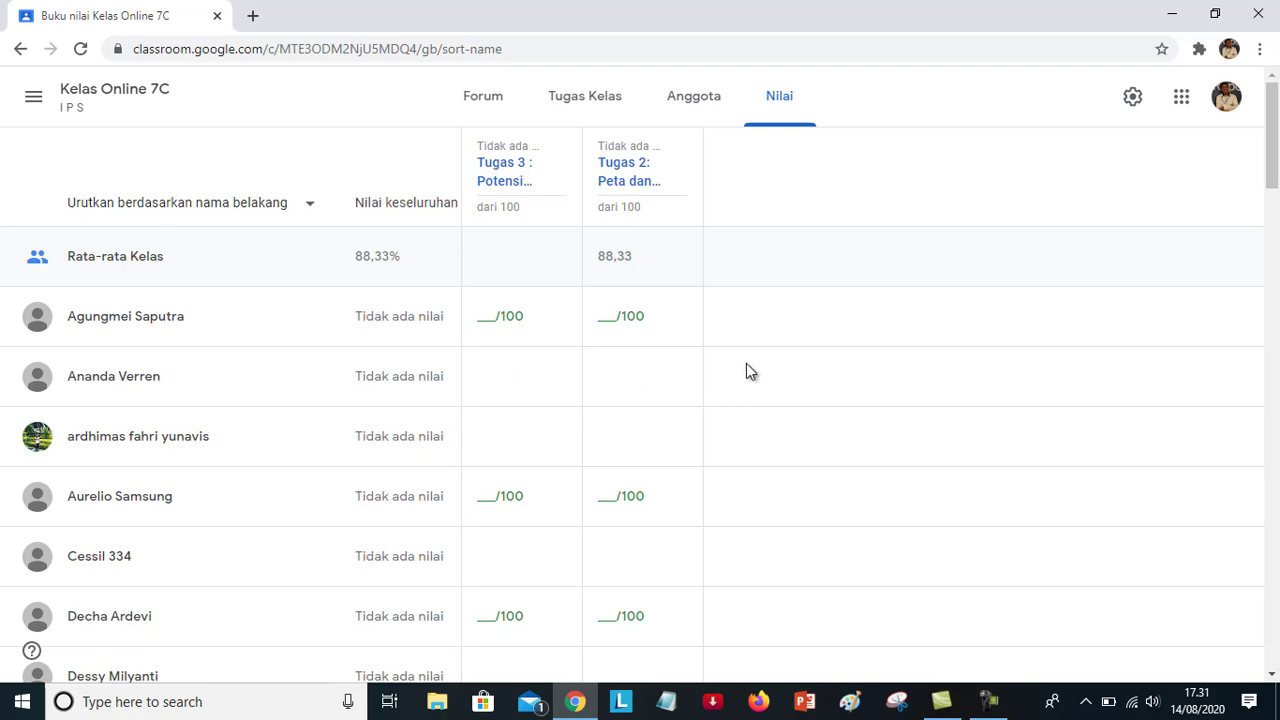
- Go back to the overview of all classes and sign out of the Google account
left_click(38, 96)
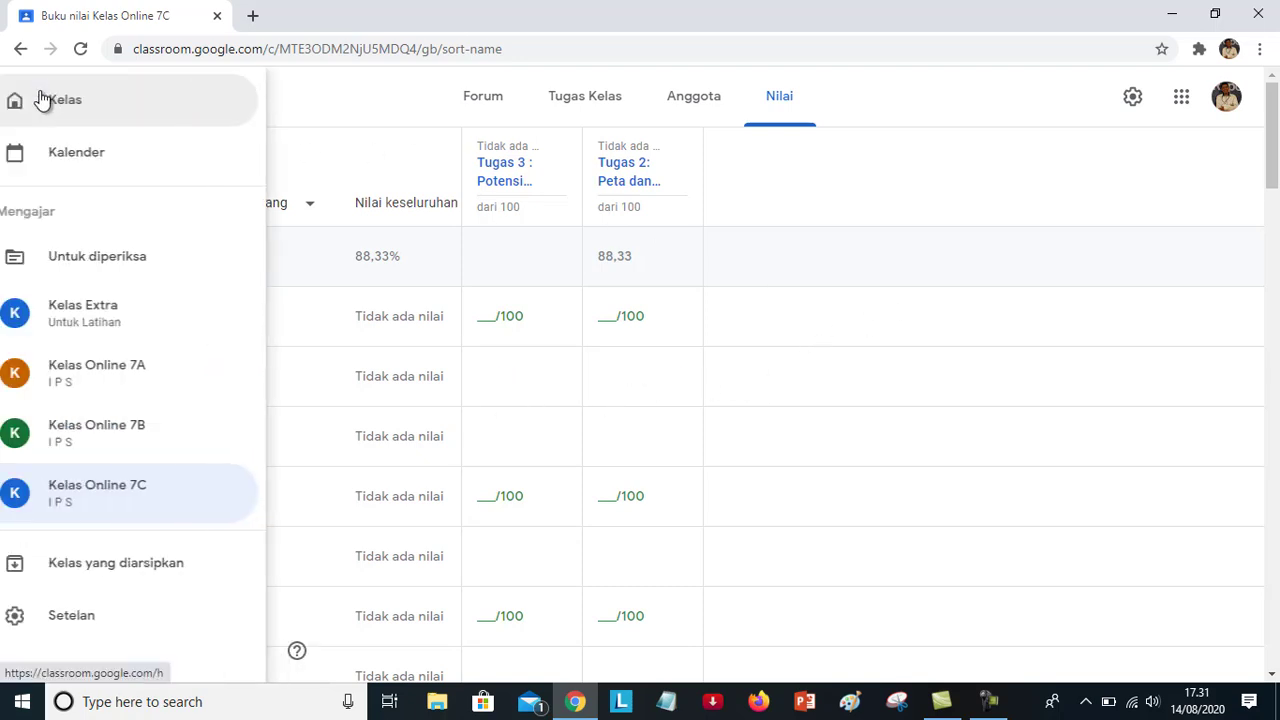
left_click(115, 497)
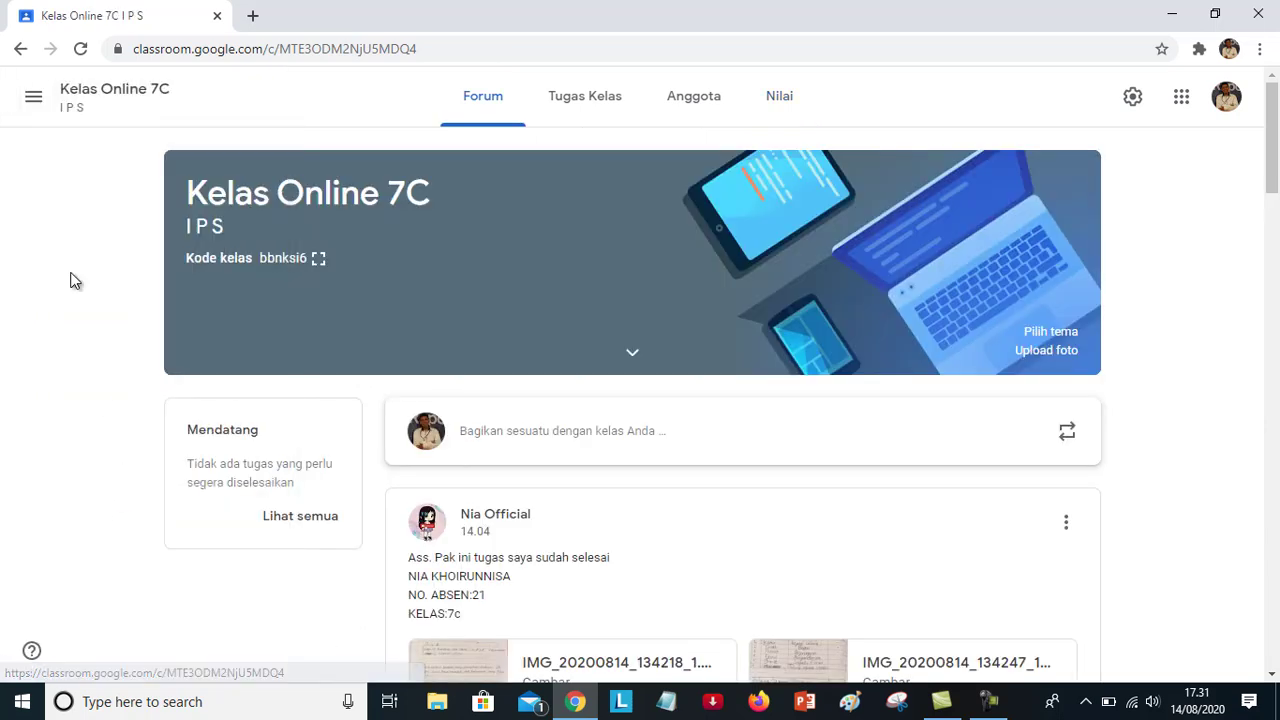
left_click(29, 102)
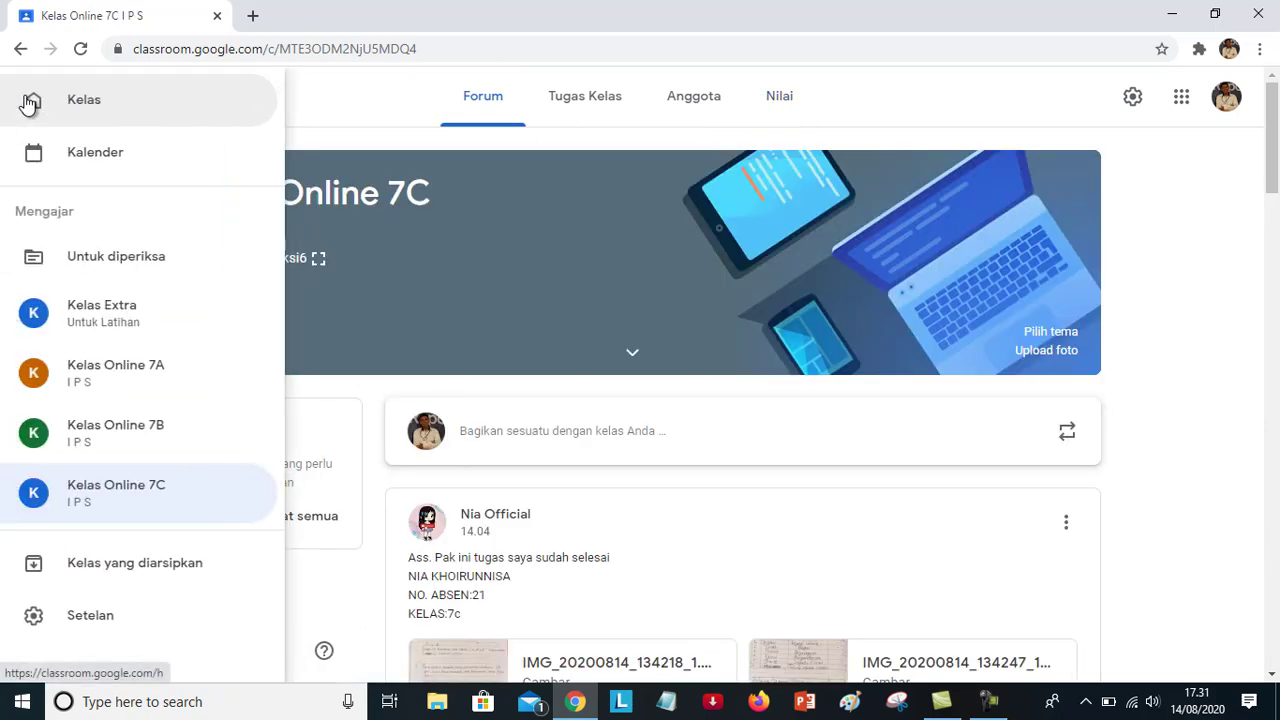
left_click(88, 108)
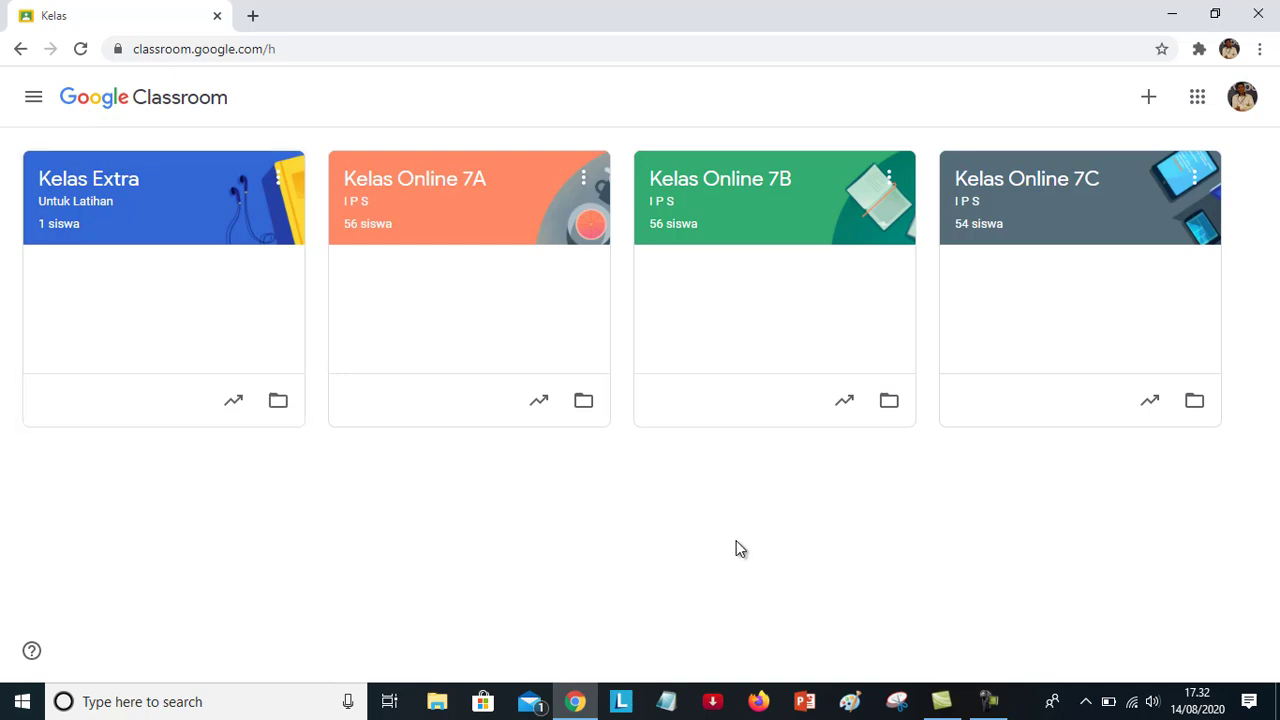
left_click(1243, 100)
left_click(1105, 435)
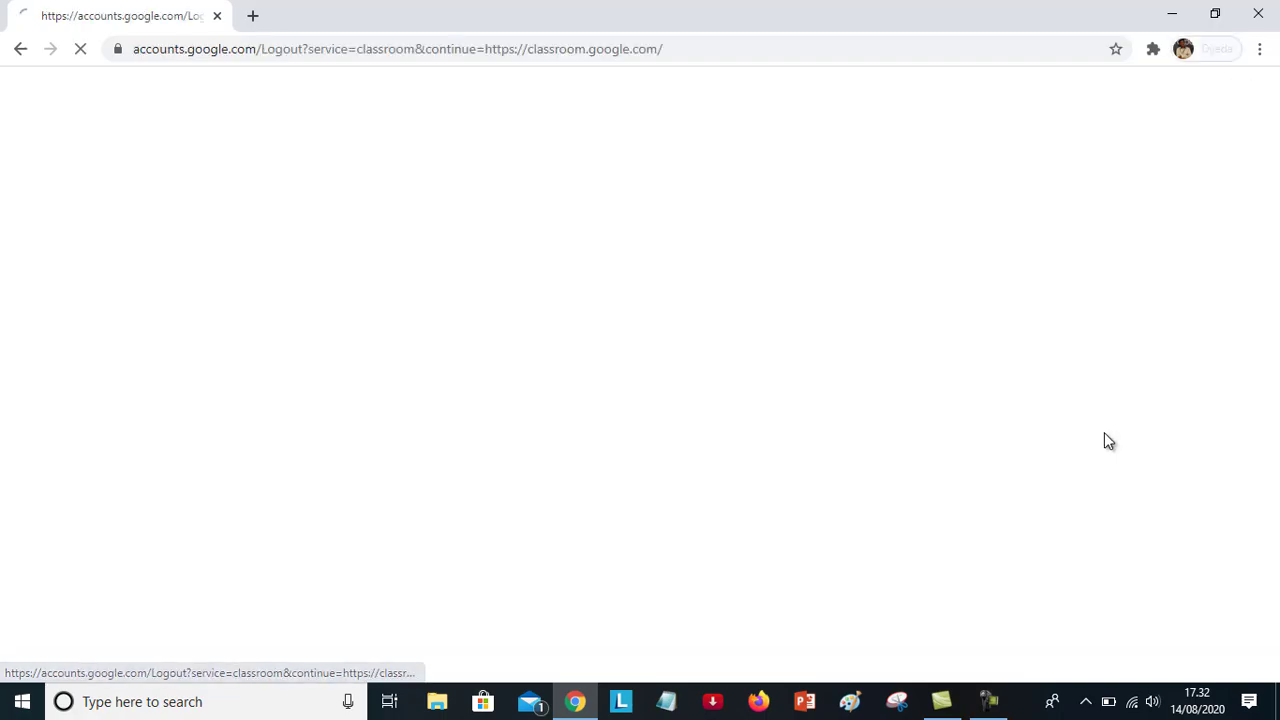